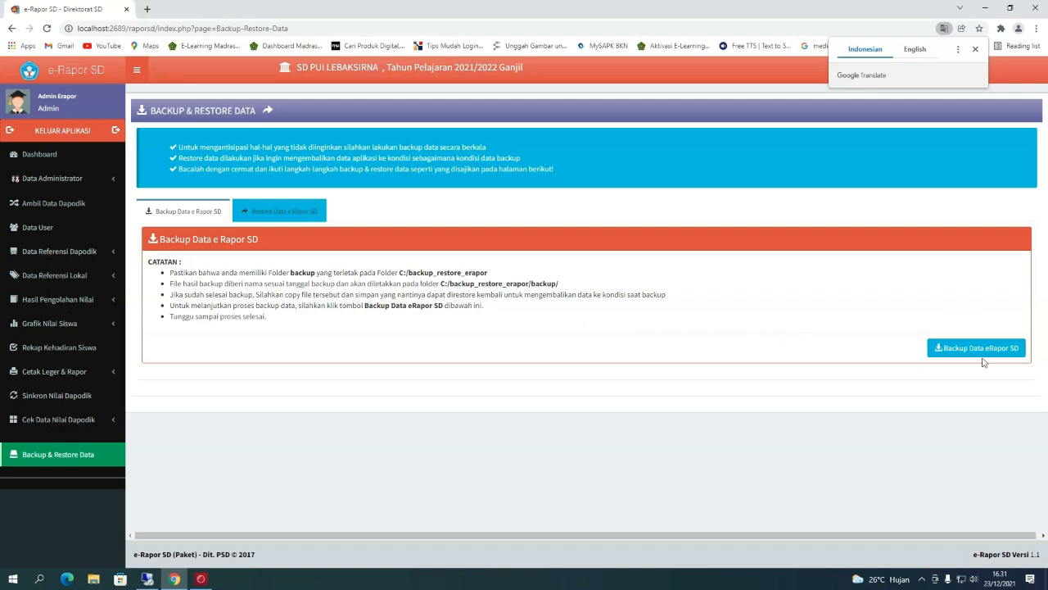
- Back up the e-Rapor SD data, return to the dashboard, log out, and close Chrome
left_click(983, 356)
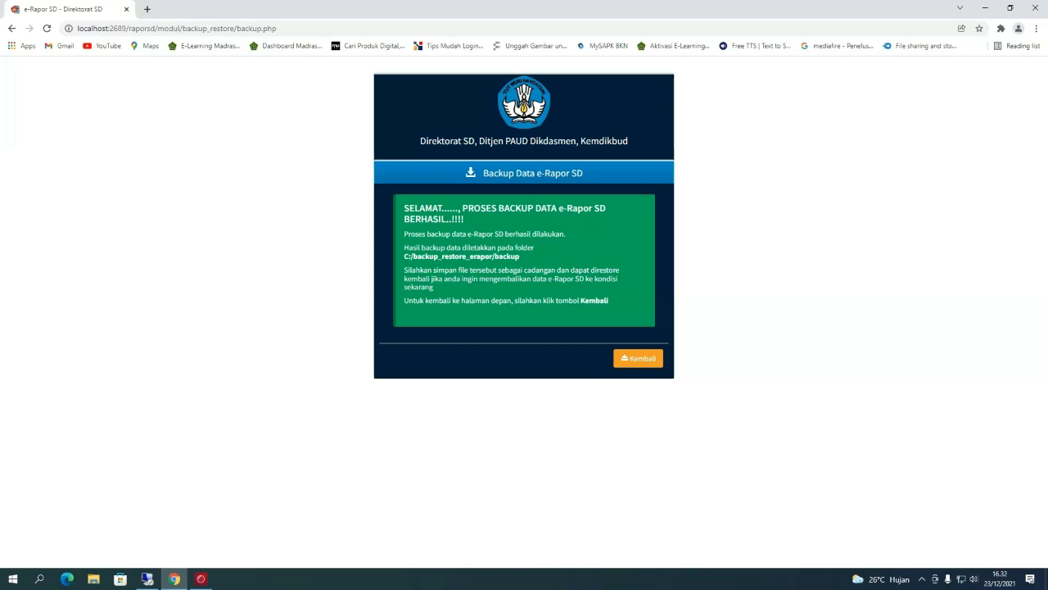
left_click(639, 358)
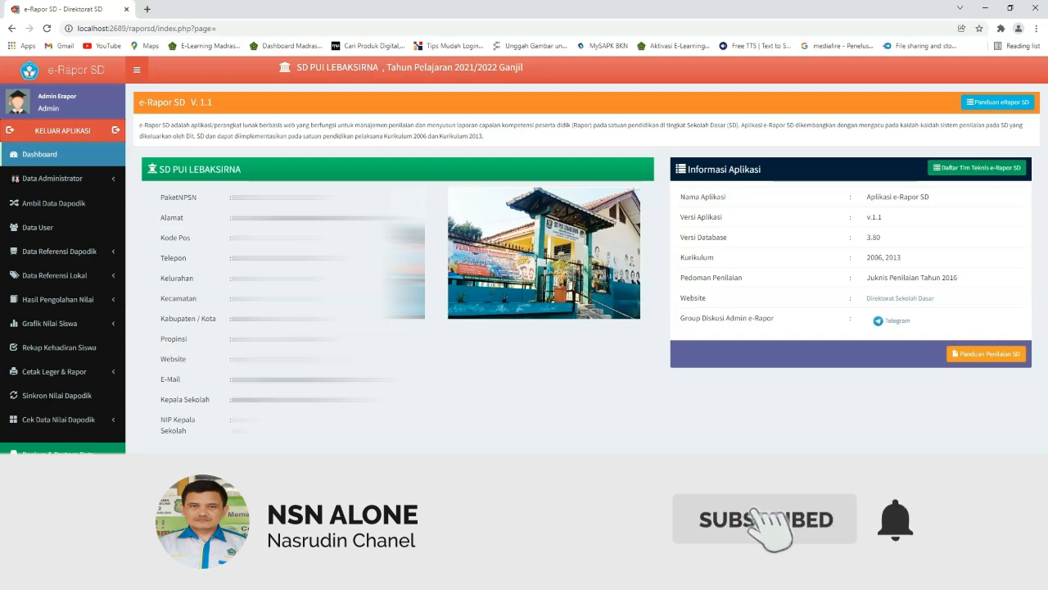
left_click(82, 131)
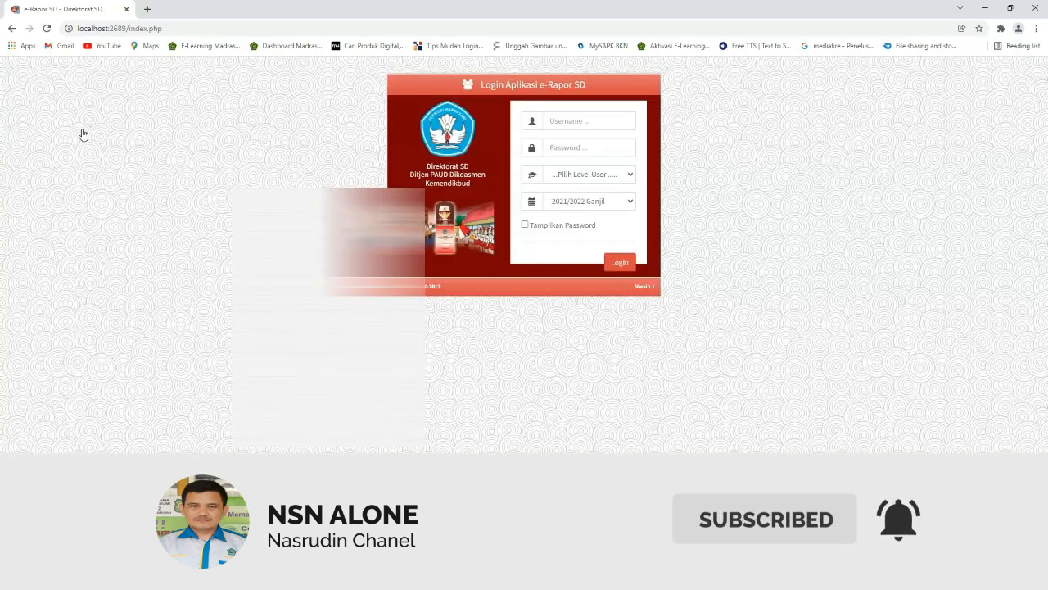
left_click(1036, 12)
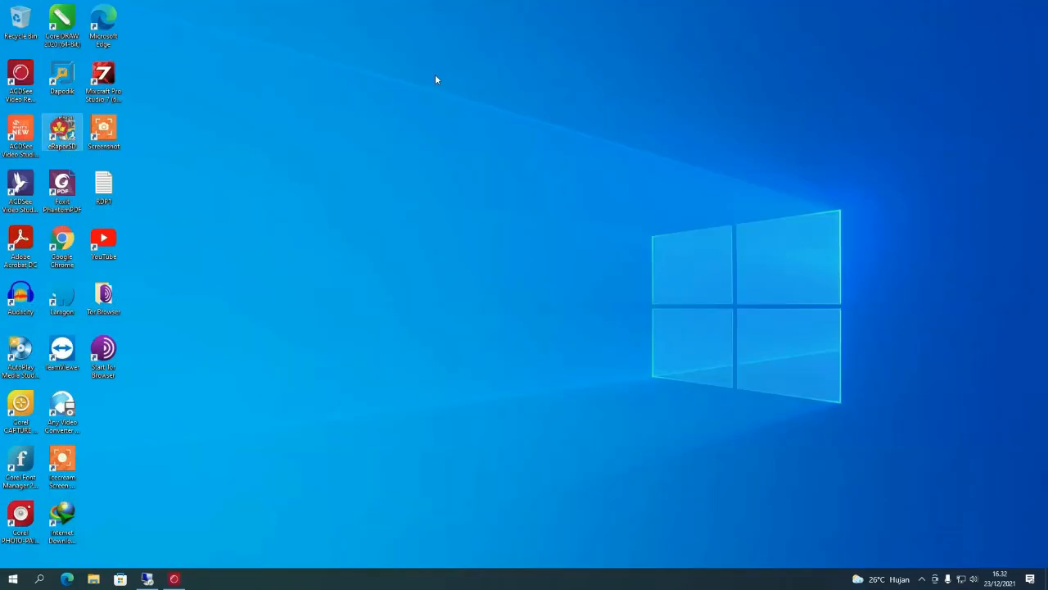
- Refresh the desktop and open C:\backup_restore_erapor\backup in File Explorer's Details view
right_click(434, 75)
left_click(449, 105)
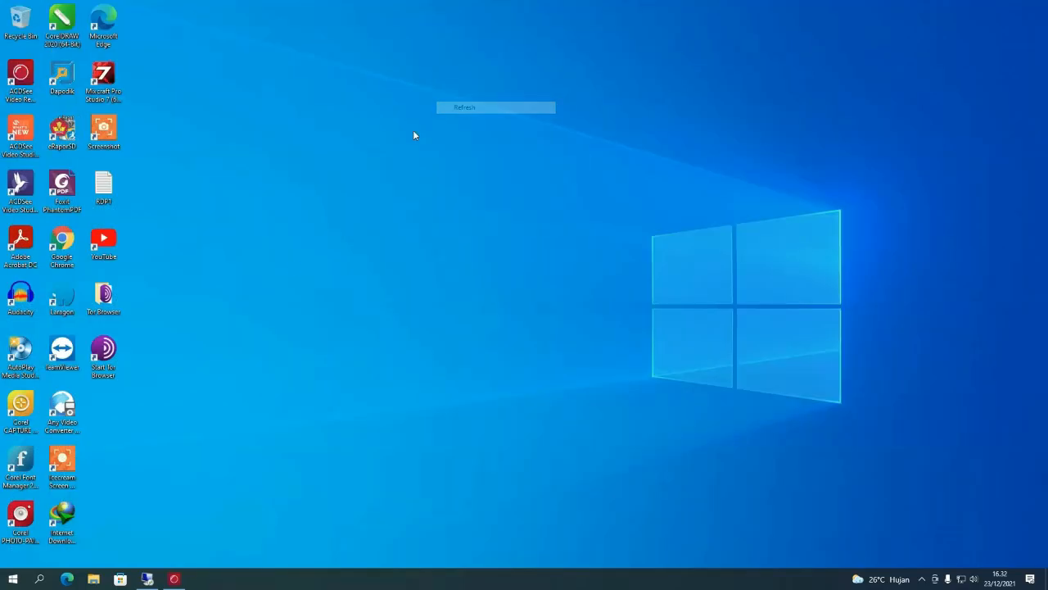
left_click(92, 579)
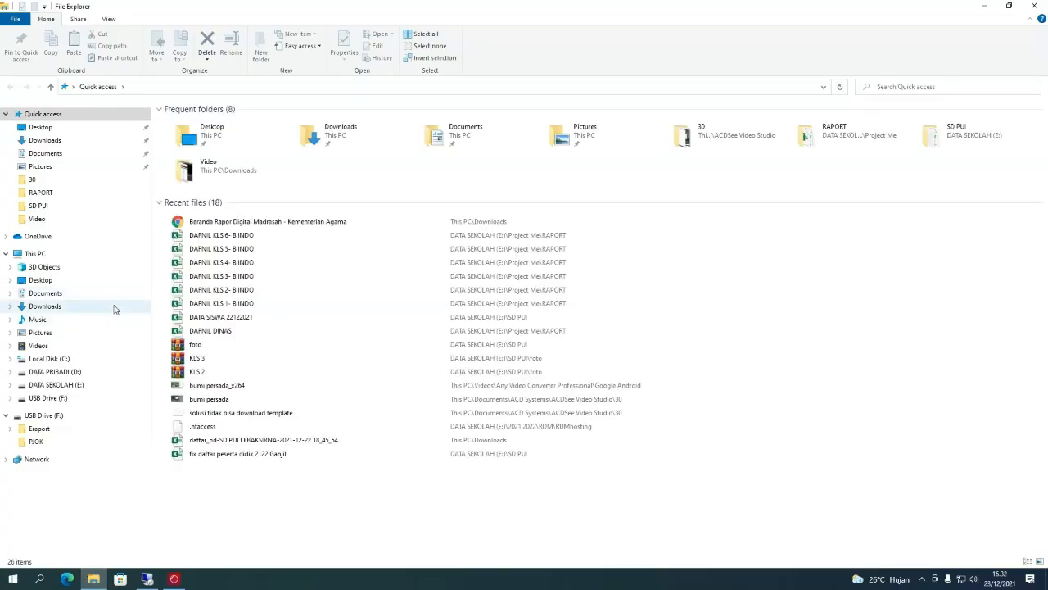
left_click(67, 361)
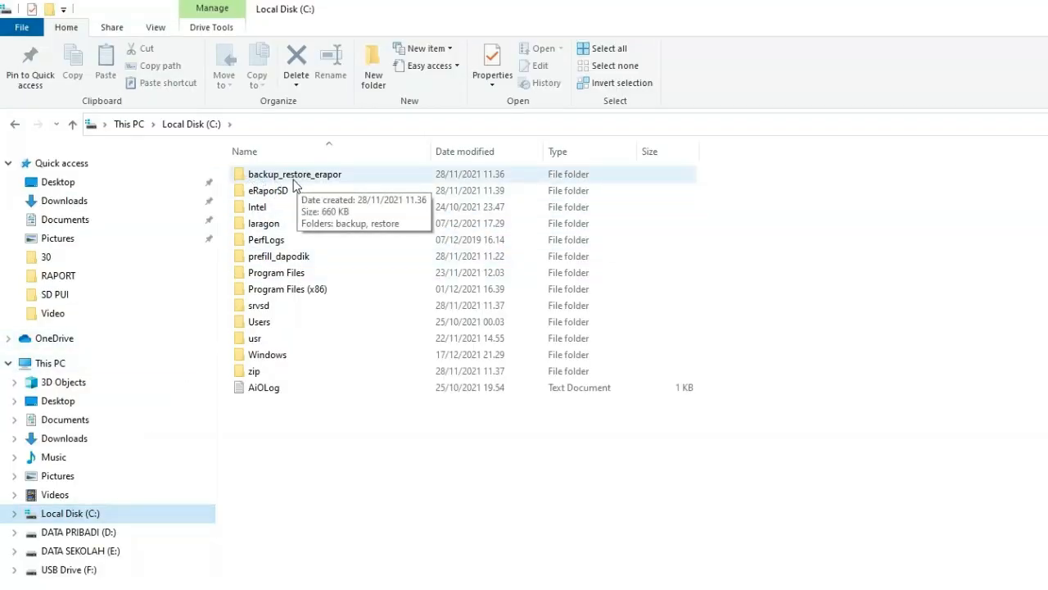
double_click(295, 182)
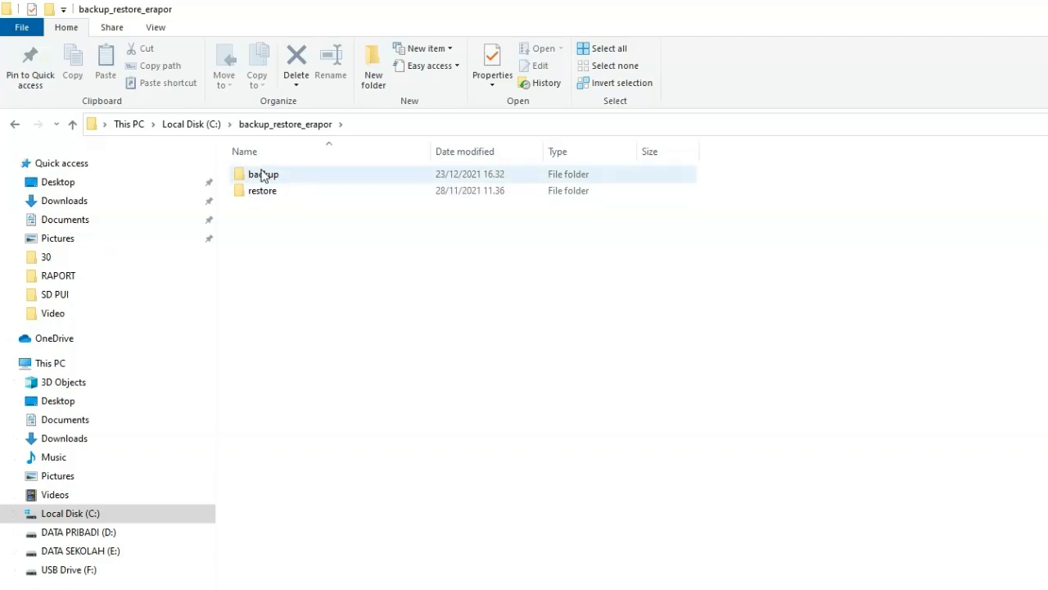
double_click(261, 182)
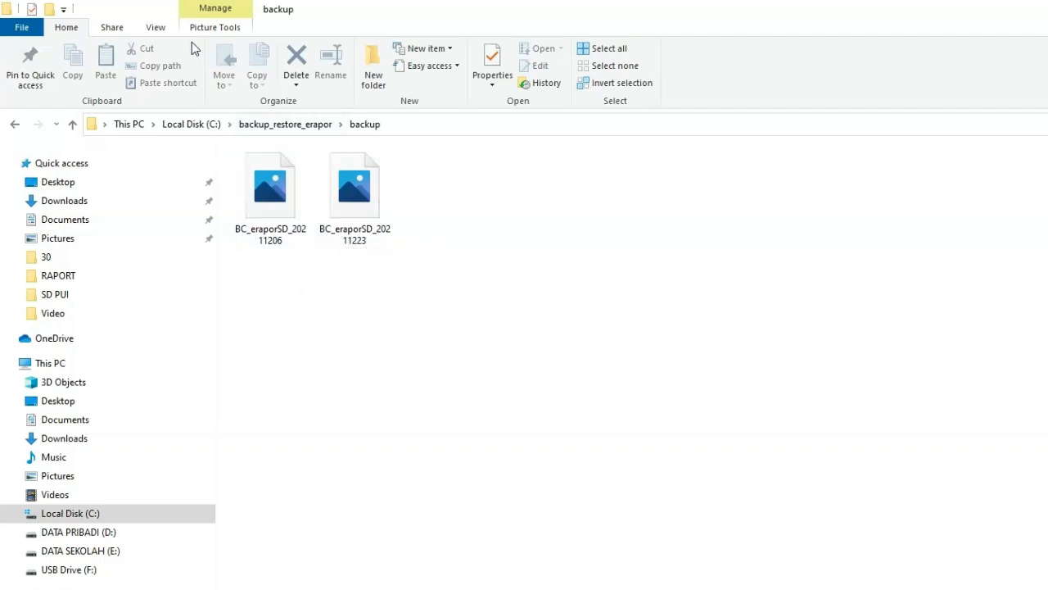
left_click(156, 27)
left_click(325, 70)
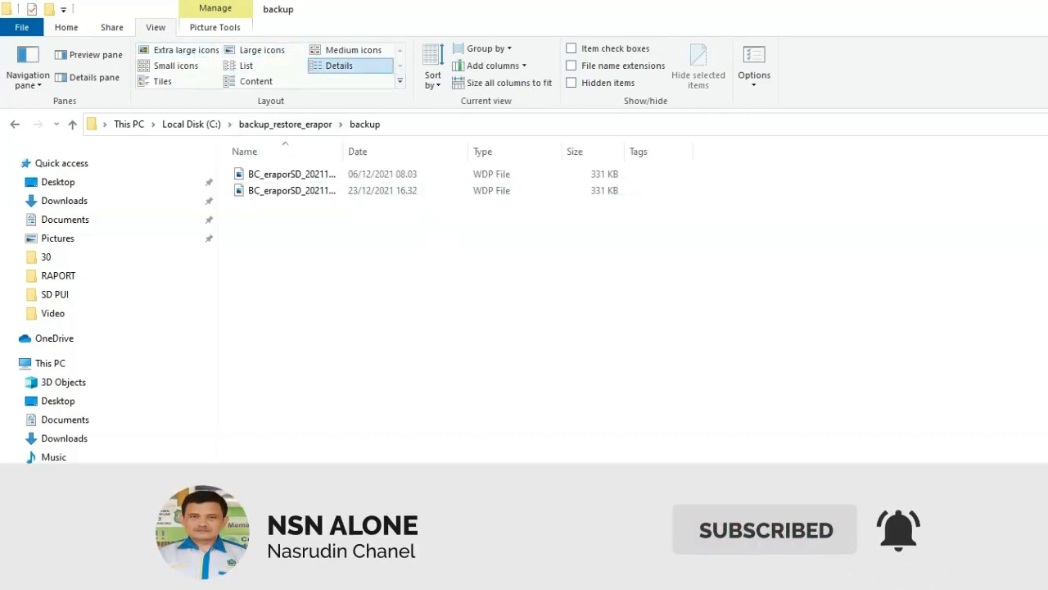
- Move BC_eraporSD_20211223 into USB Drive (F:)\Eraport, then close Explorer
left_click(370, 188)
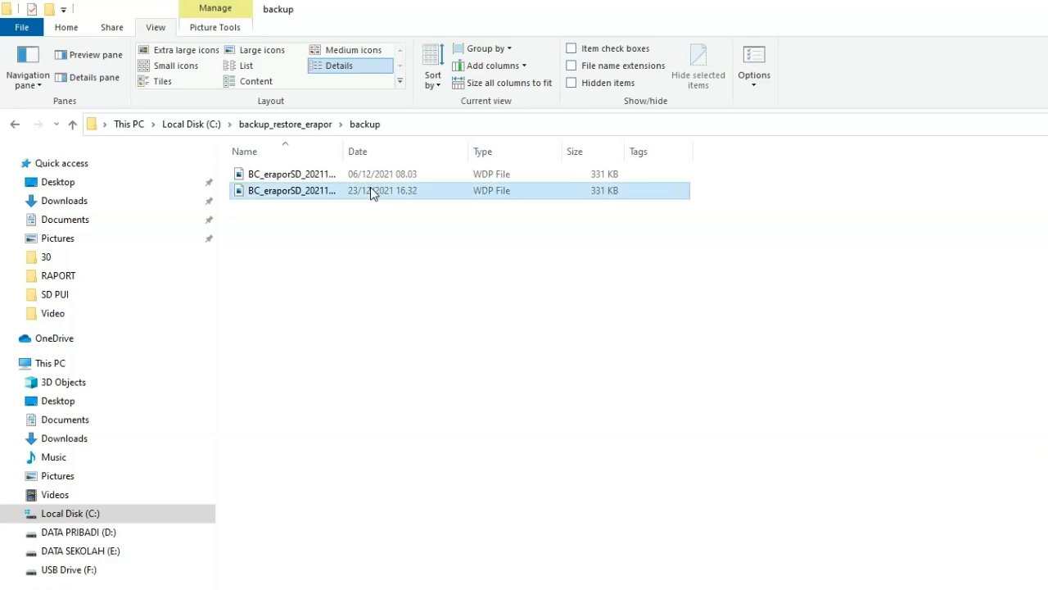
right_click(286, 192)
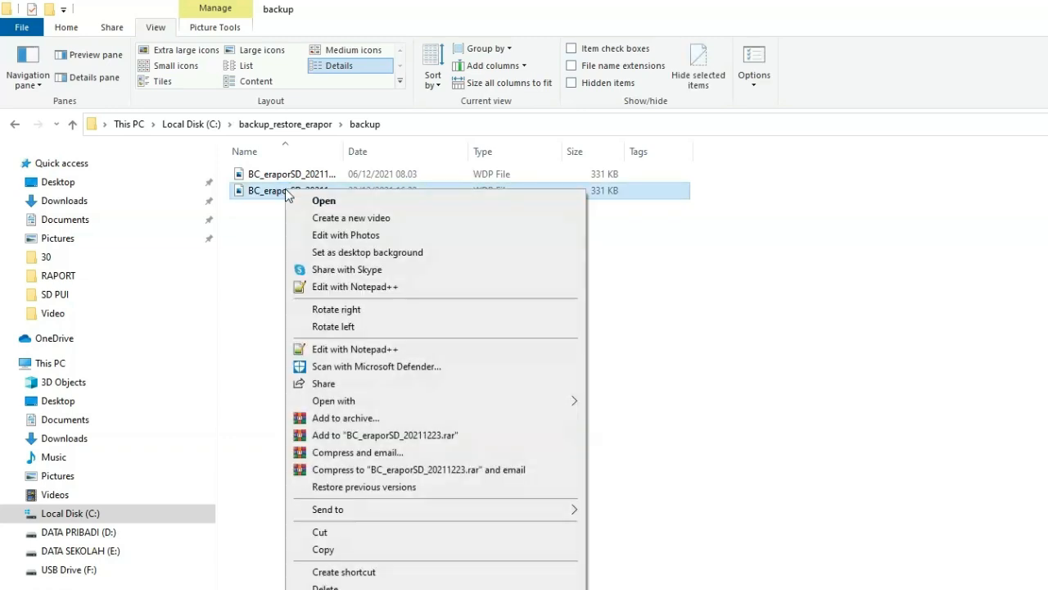
left_click(352, 532)
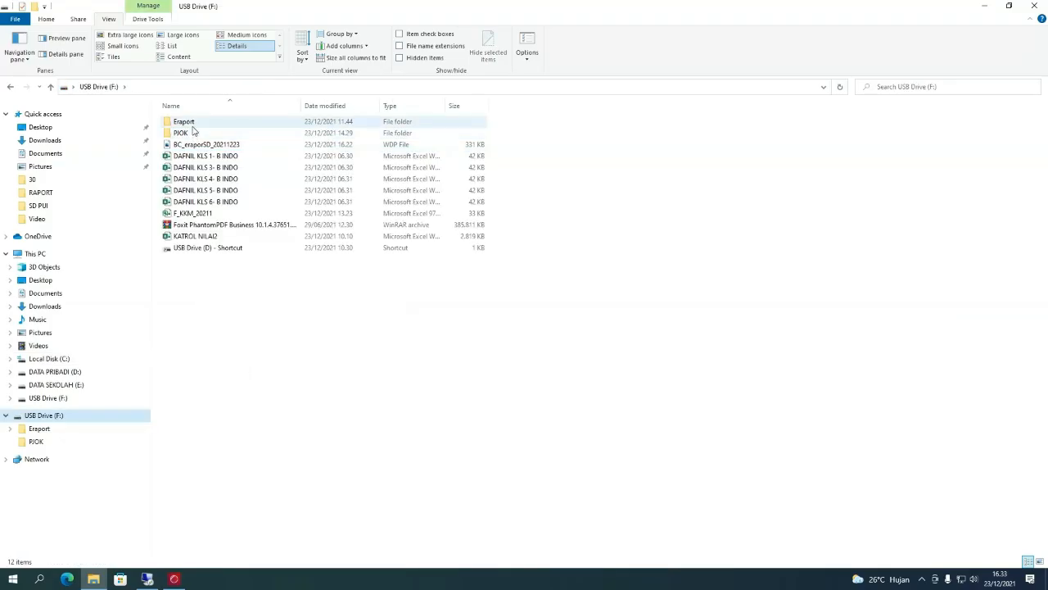
double_click(191, 125)
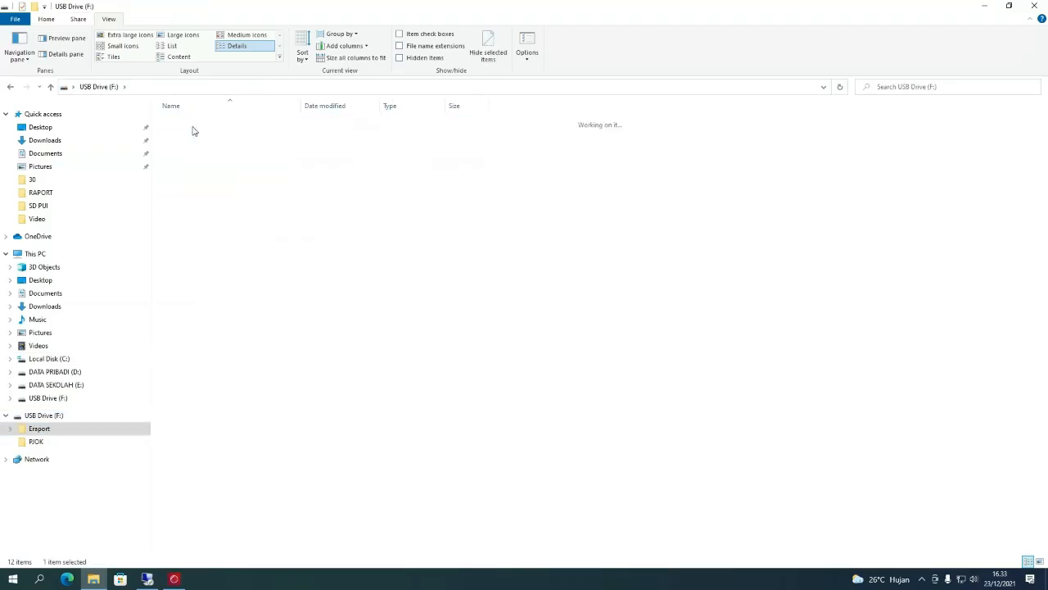
right_click(196, 246)
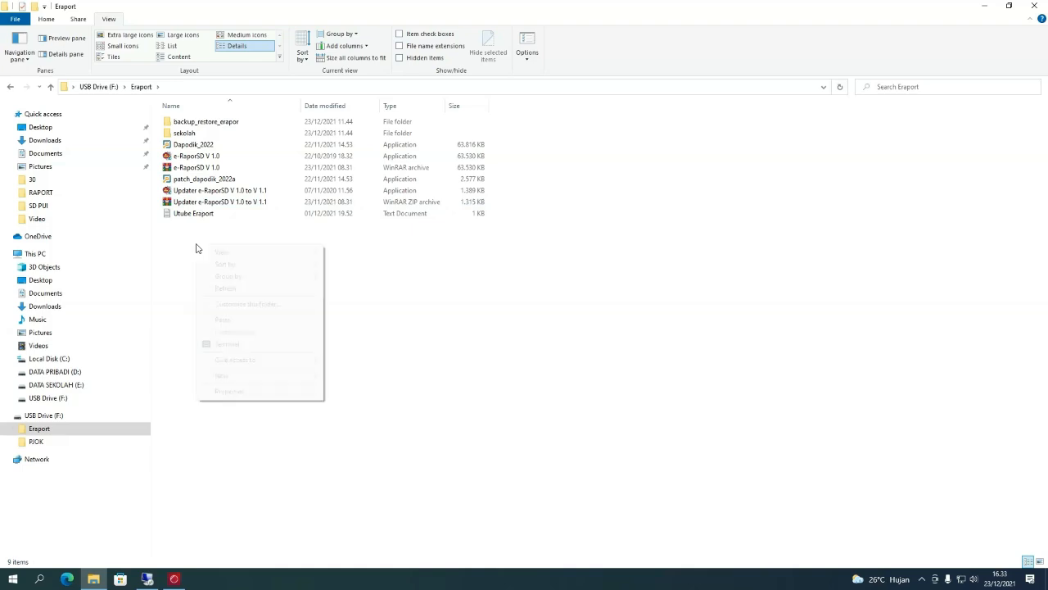
left_click(222, 319)
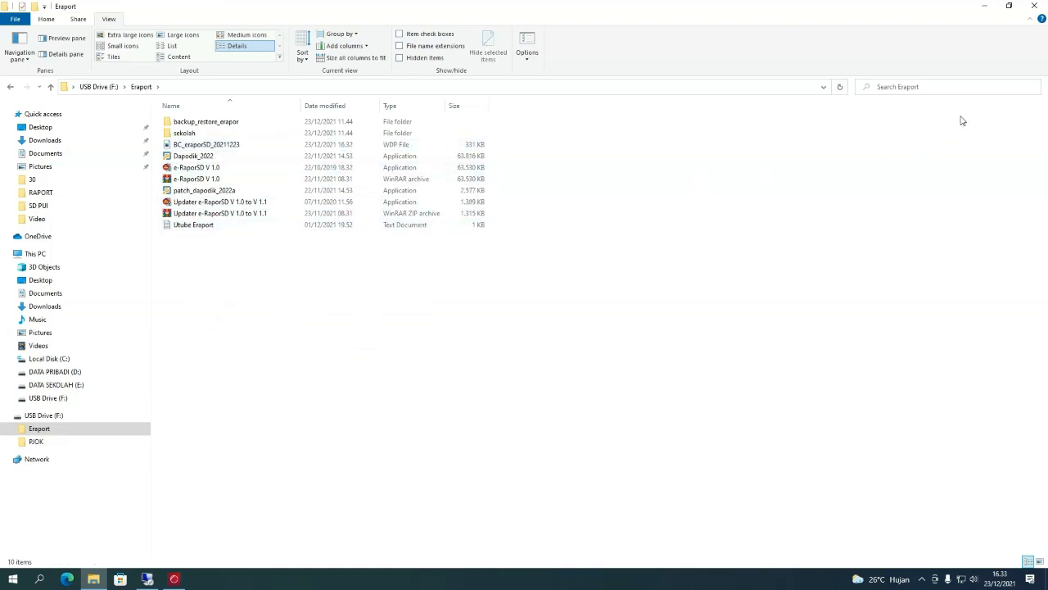
left_click(1035, 8)
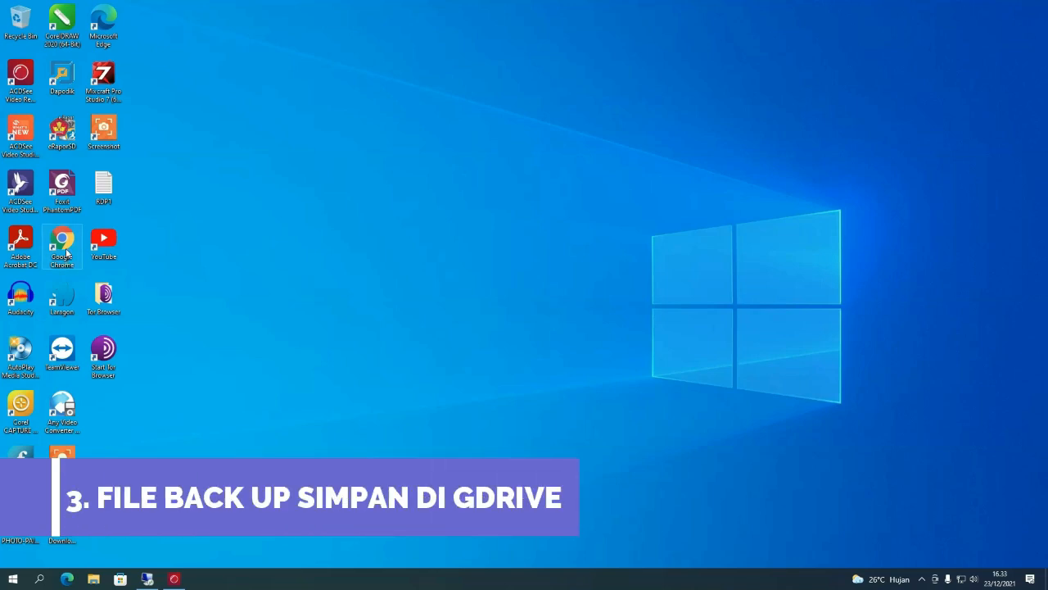
- Launch Chrome and sign in with another Google account's e-mail and password
double_click(63, 245)
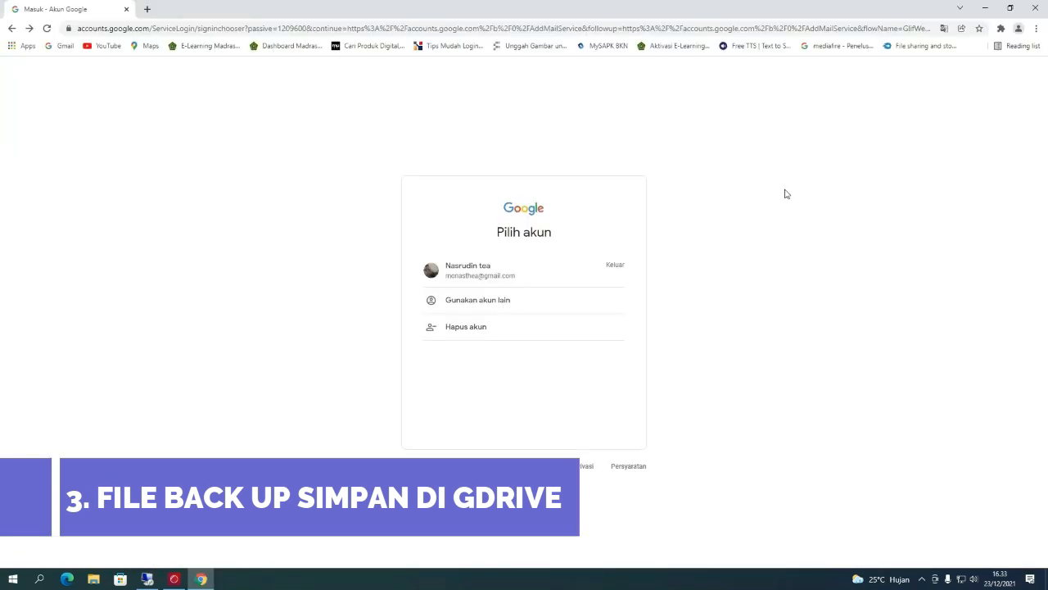
left_click(488, 303)
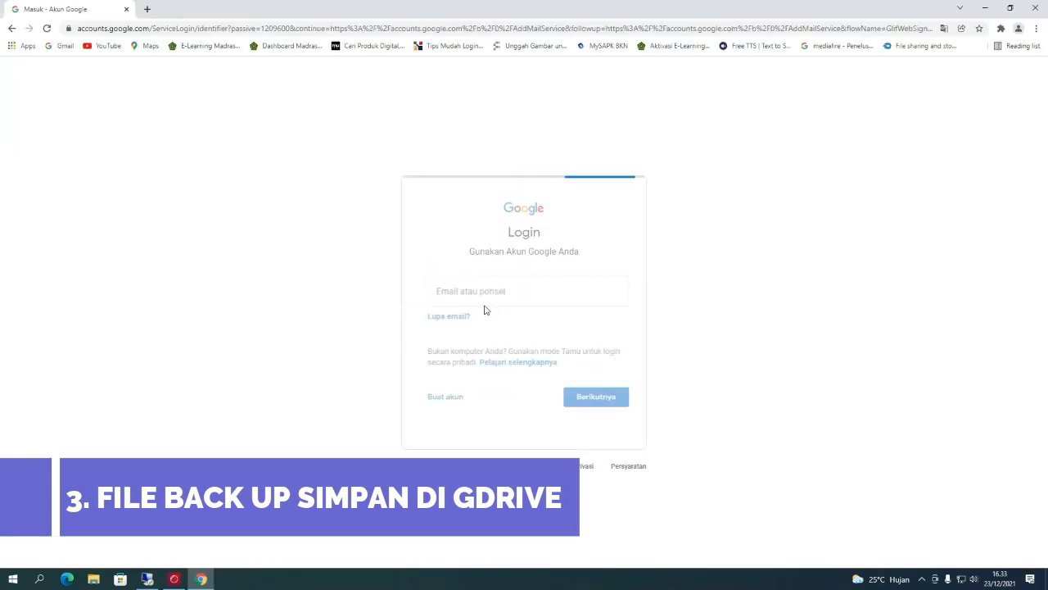
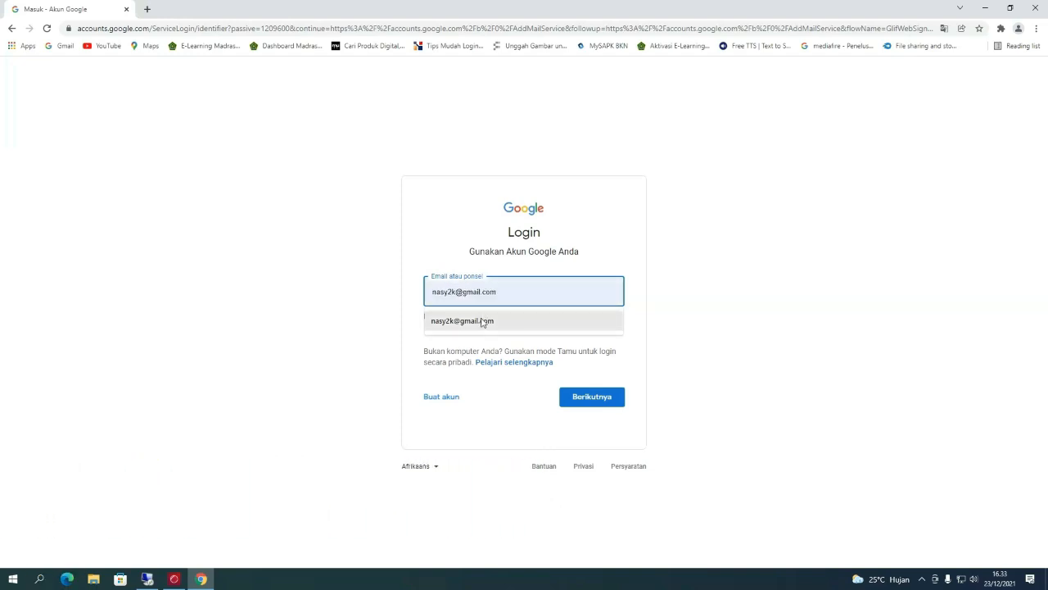
left_click(483, 320)
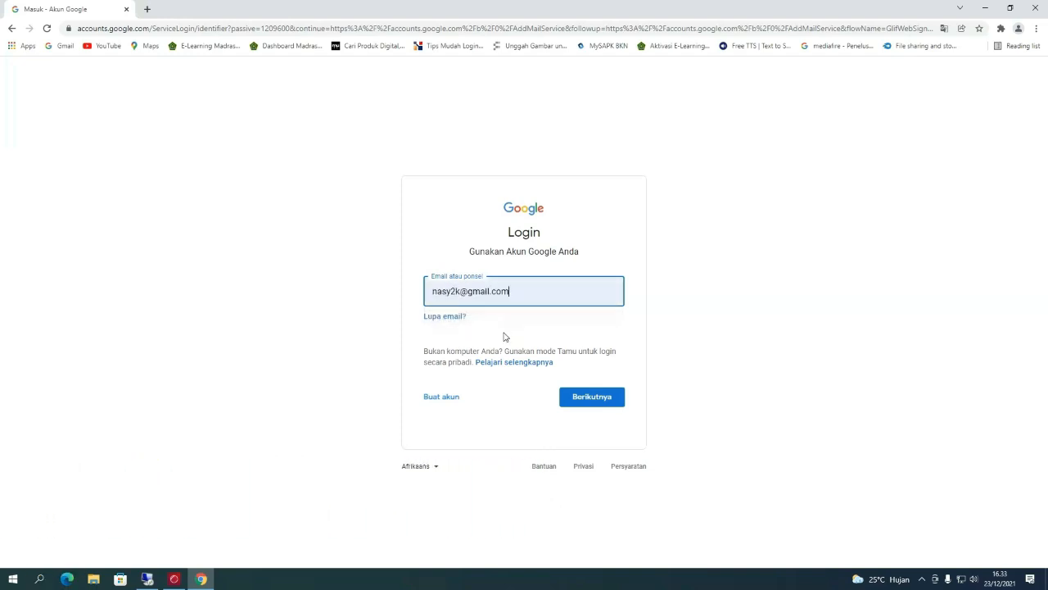
left_click(587, 397)
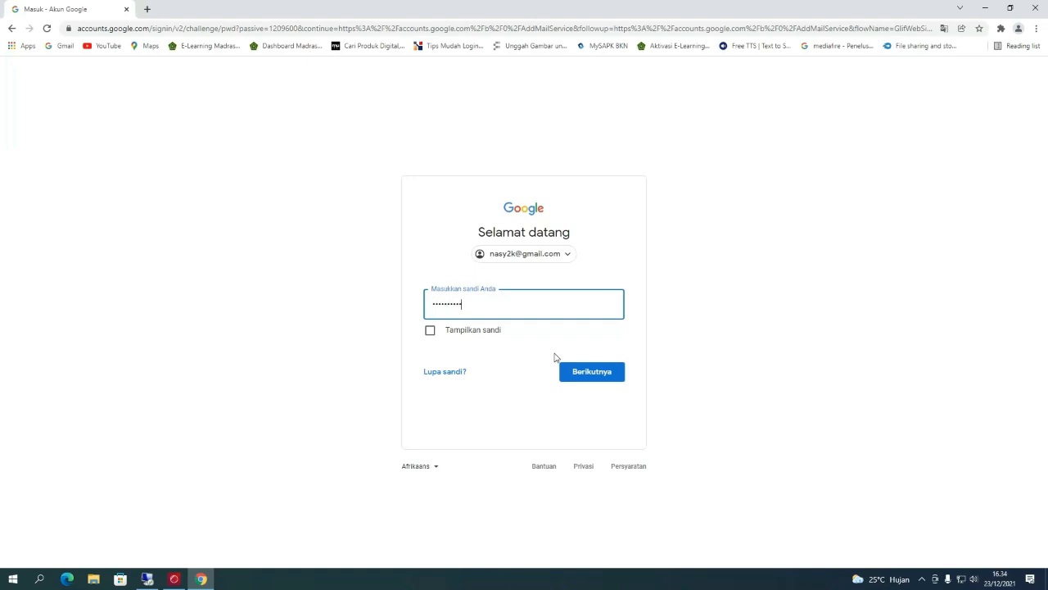
key("Return")
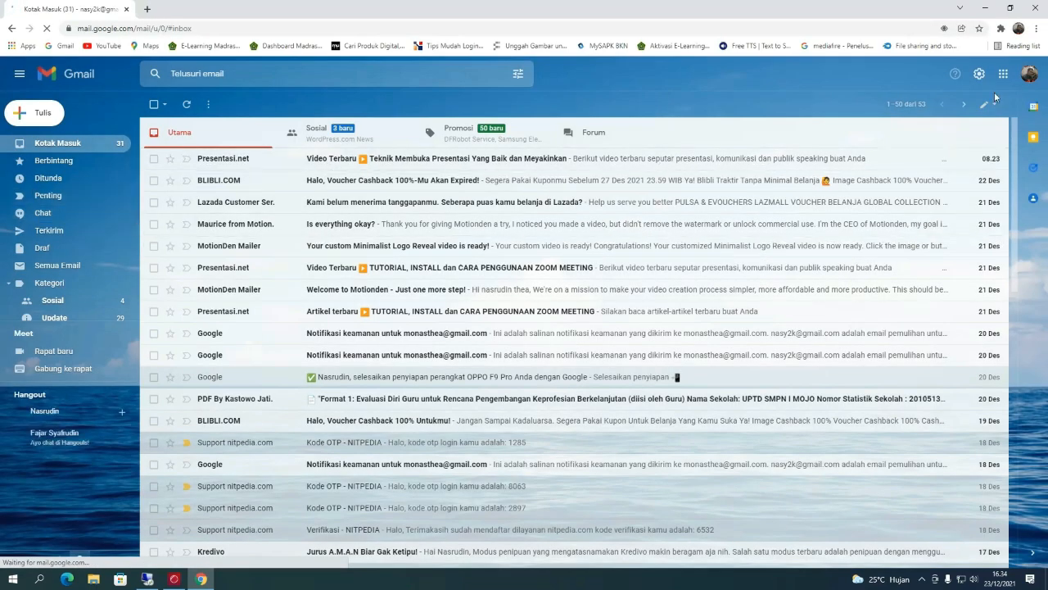
- Open Google Drive from the Google apps menu
left_click(1006, 76)
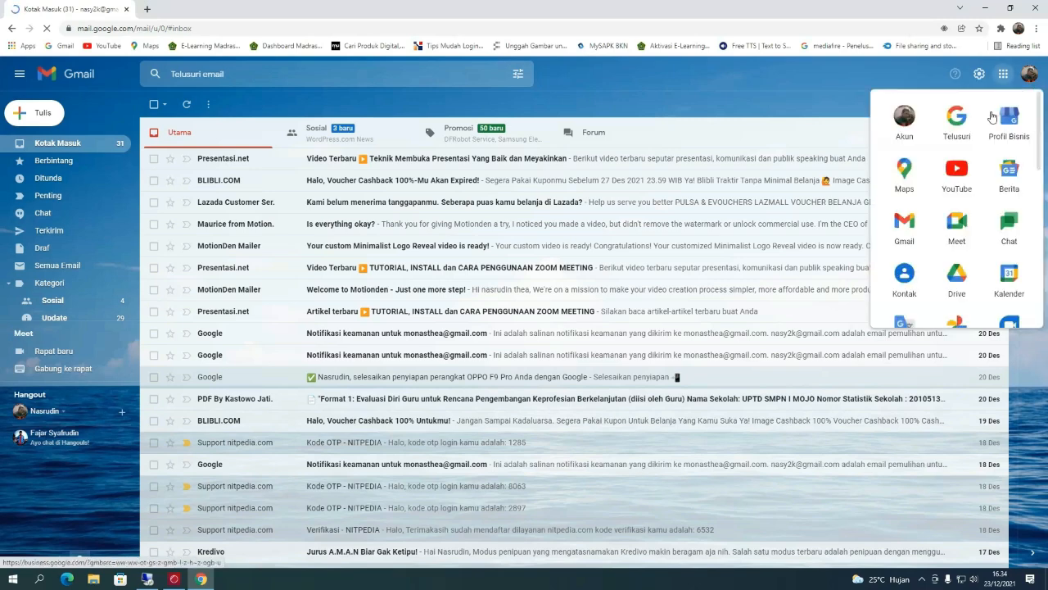
left_click(957, 281)
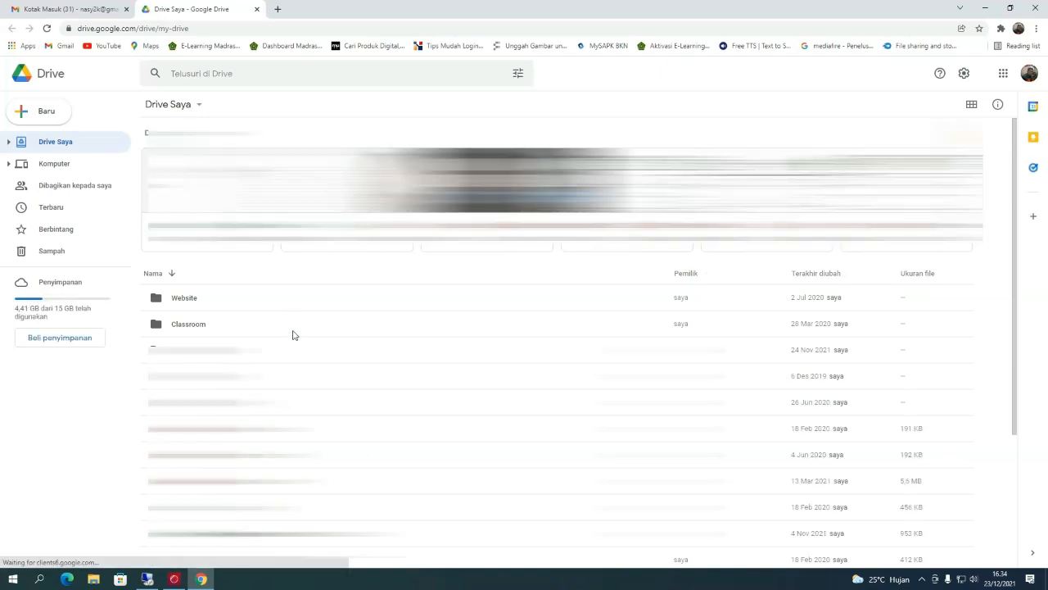
scroll(439, 325, "down", 1)
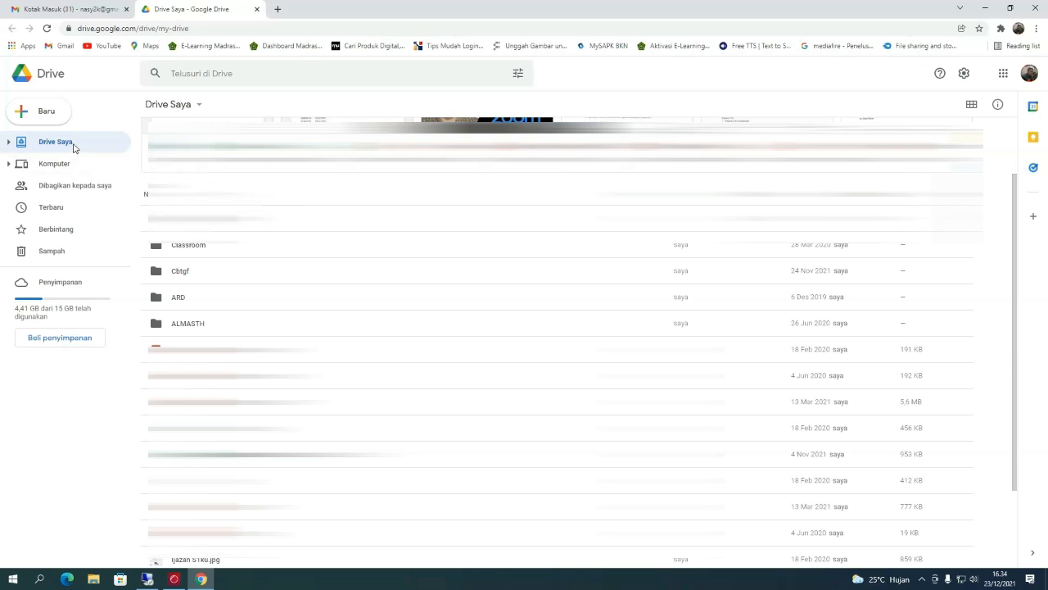
- Create a new folder named ERAPORT SD in My Drive and open it
right_click(226, 195)
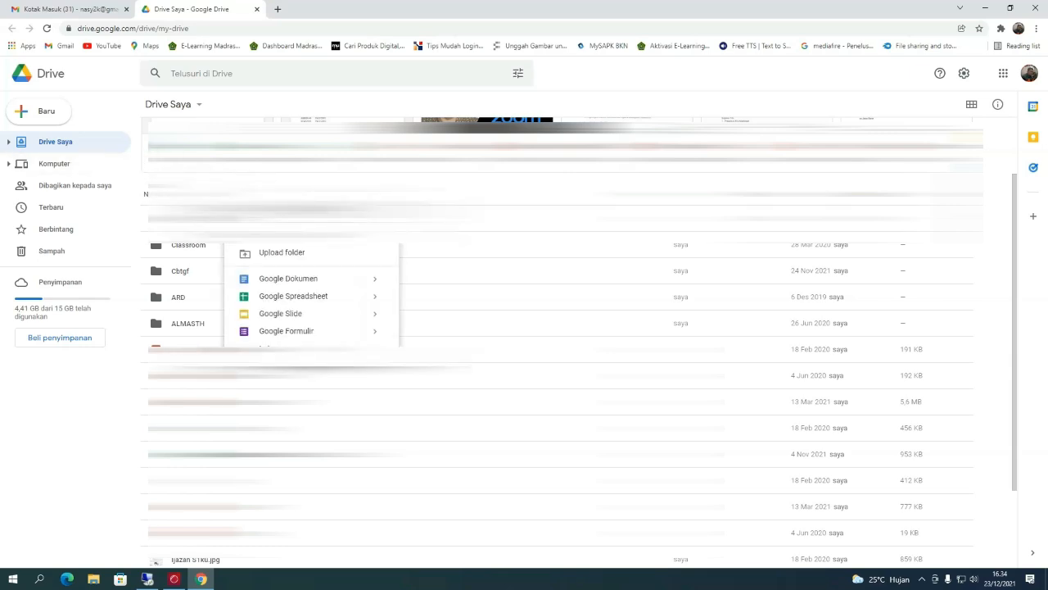
left_click(280, 208)
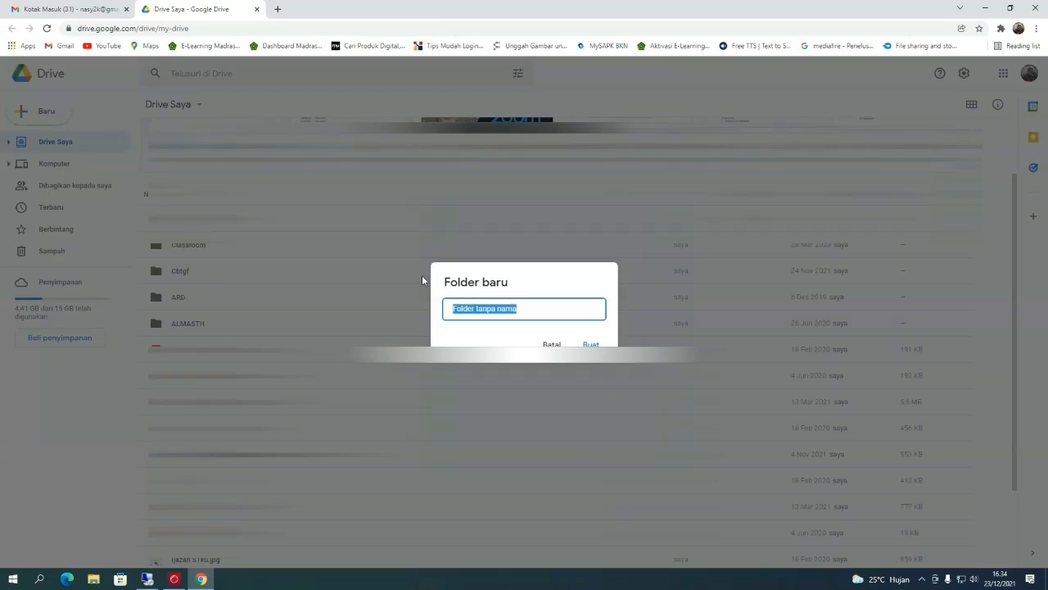
type("ERA")
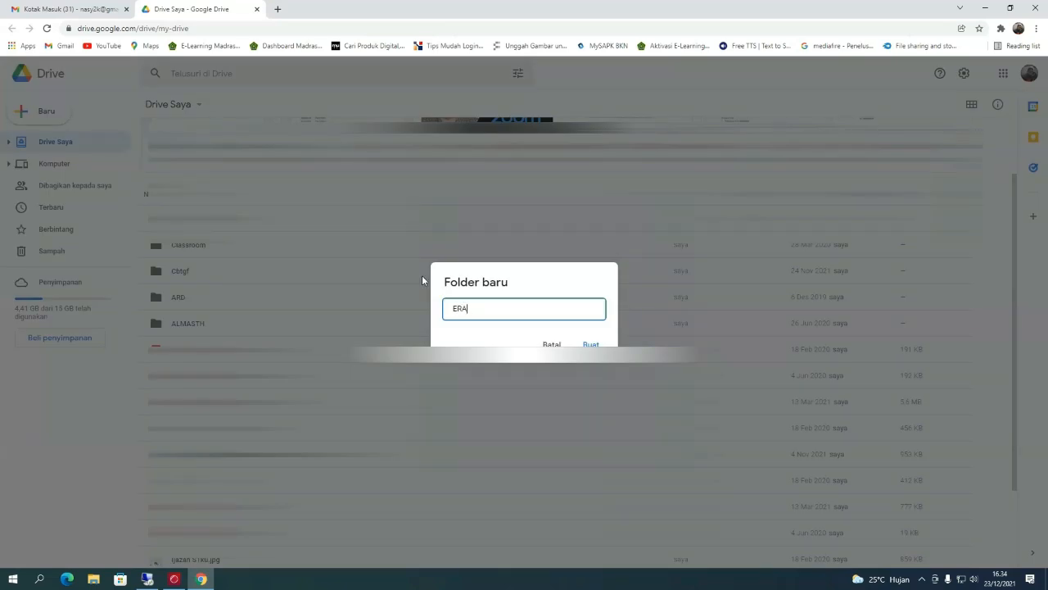
type("PORT SD")
left_click(585, 344)
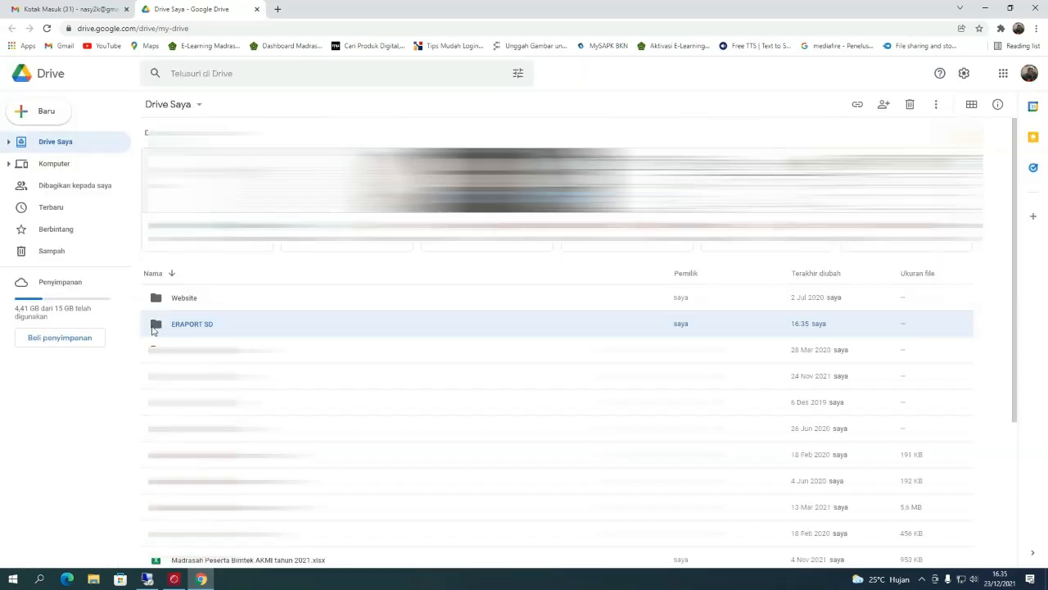
double_click(156, 326)
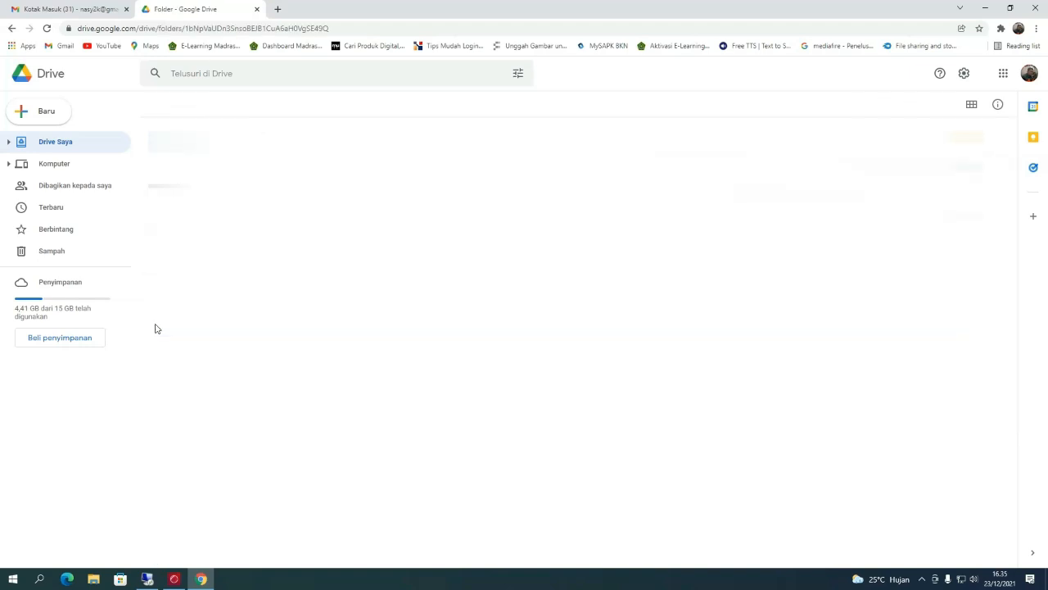
- Upload BC_eraporSD_20211223.wdp from USB Drive (F:) into the ERAPORT SD folder
right_click(361, 281)
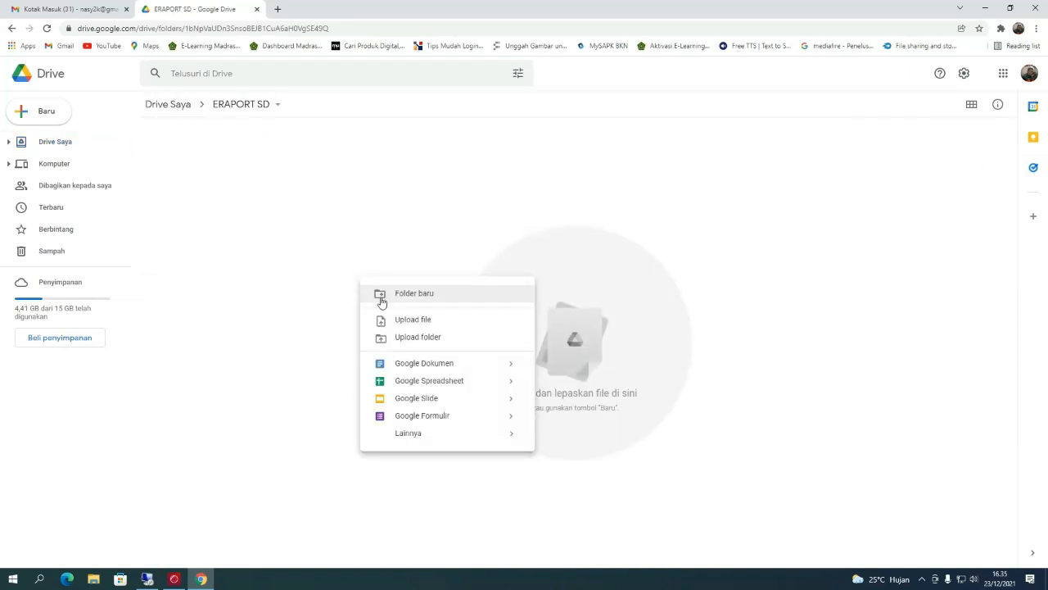
left_click(396, 320)
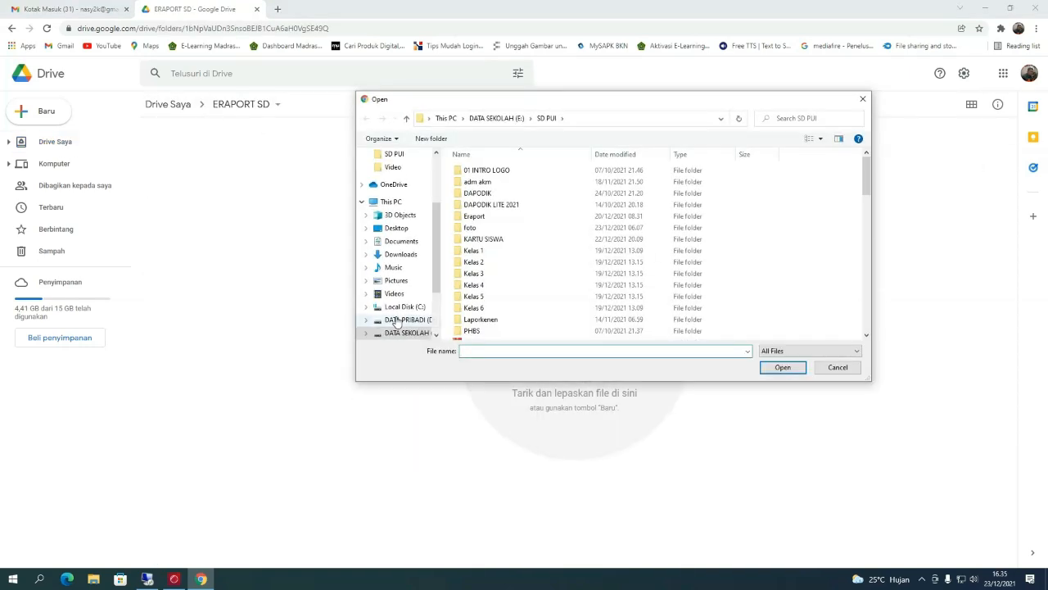
left_click_drag(434, 276, 433, 307)
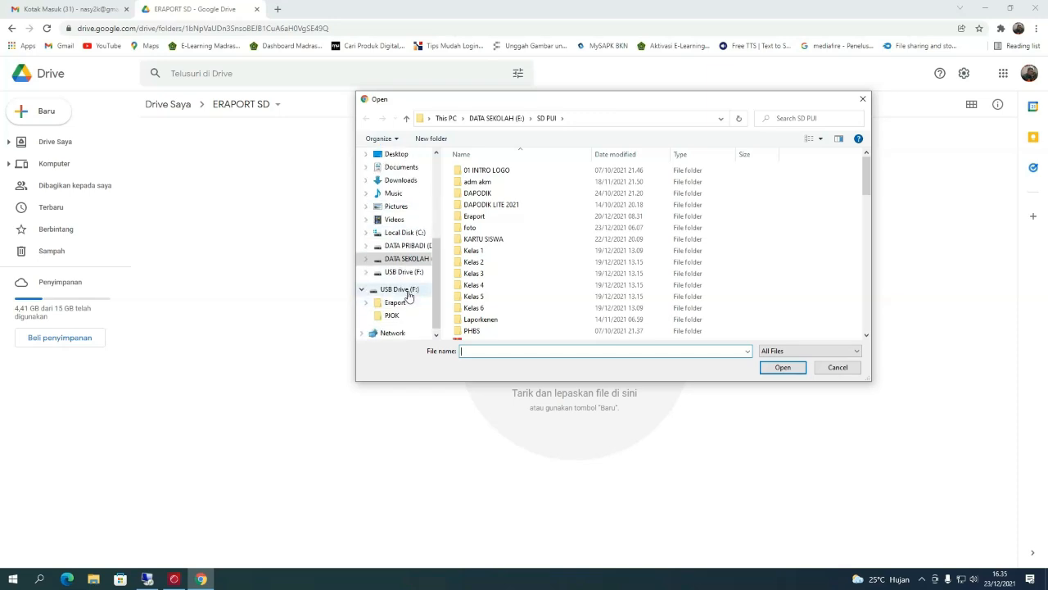
left_click(409, 291)
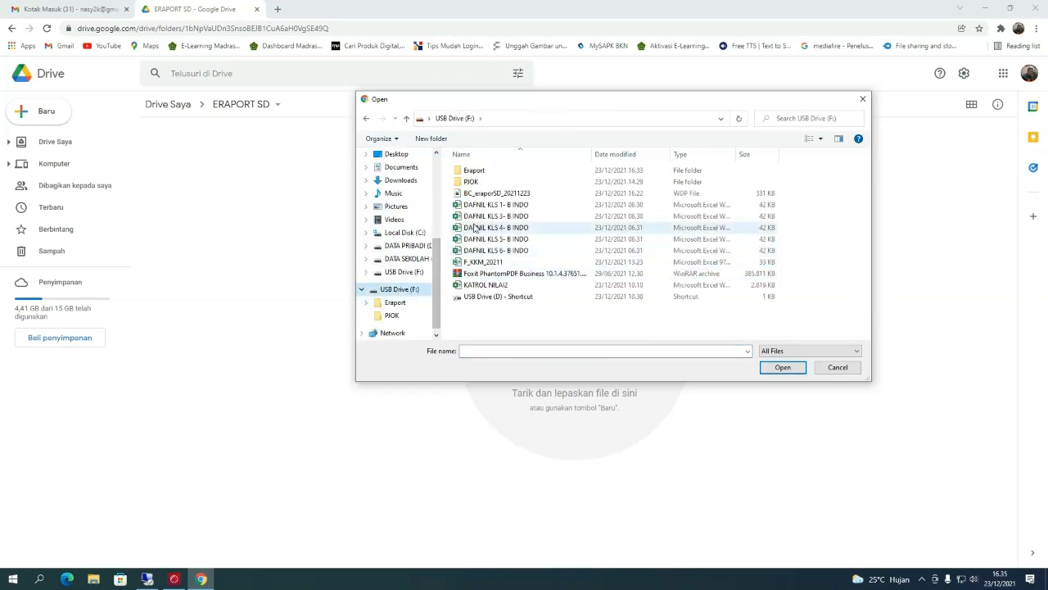
left_click(489, 195)
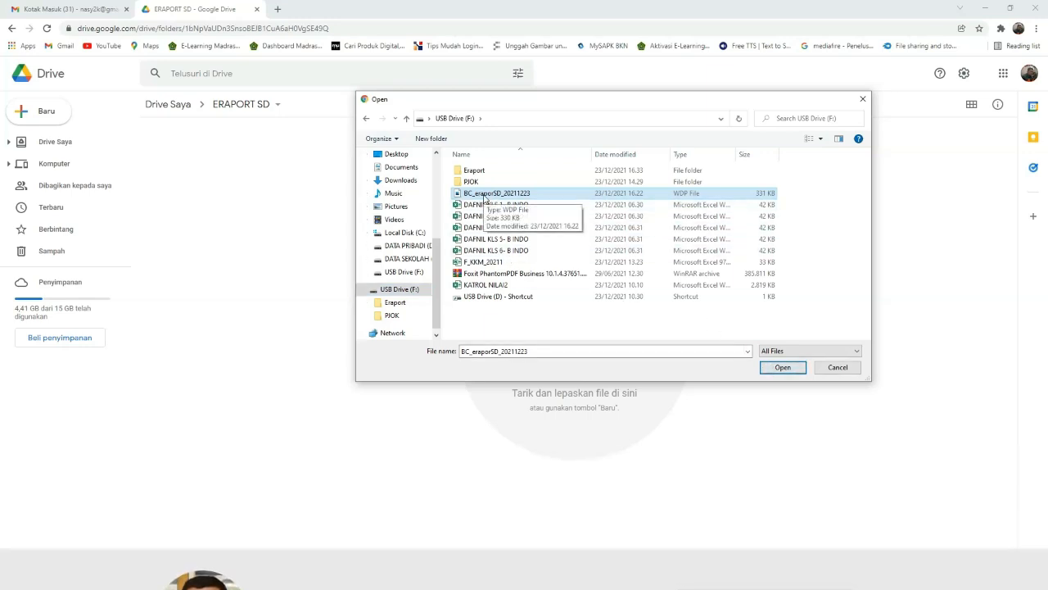
left_click(779, 368)
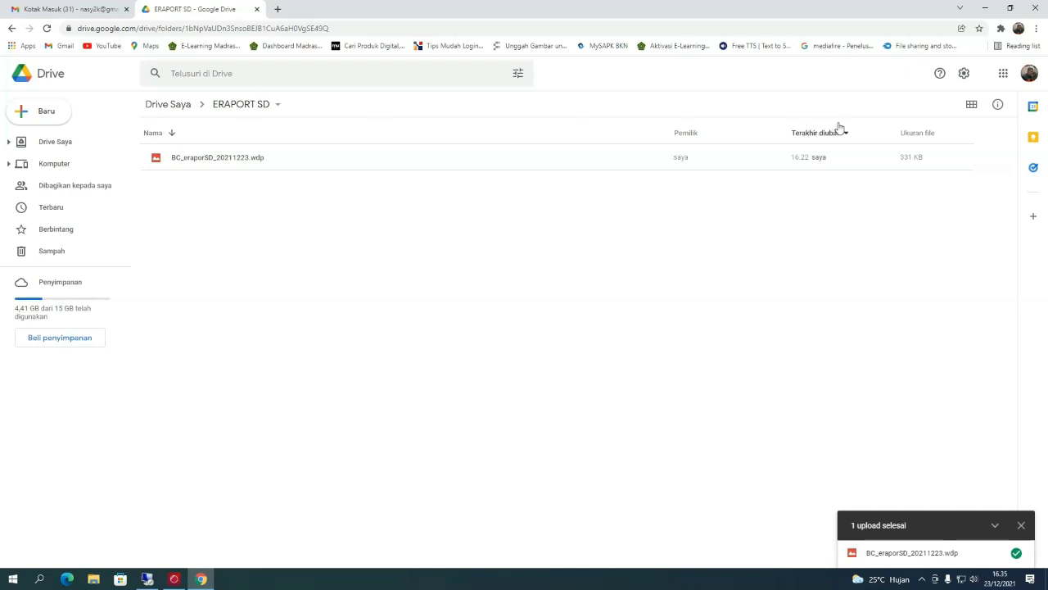
left_click(1034, 79)
- Sign out of the Google account, close Chrome, and refresh the desktop
left_click(956, 292)
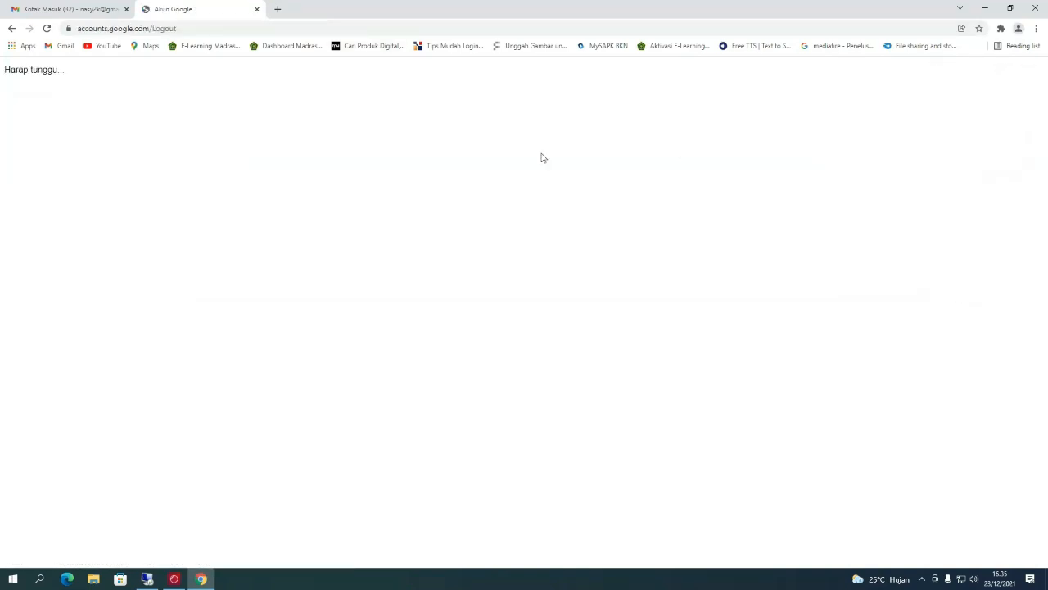
left_click(1038, 8)
right_click(419, 84)
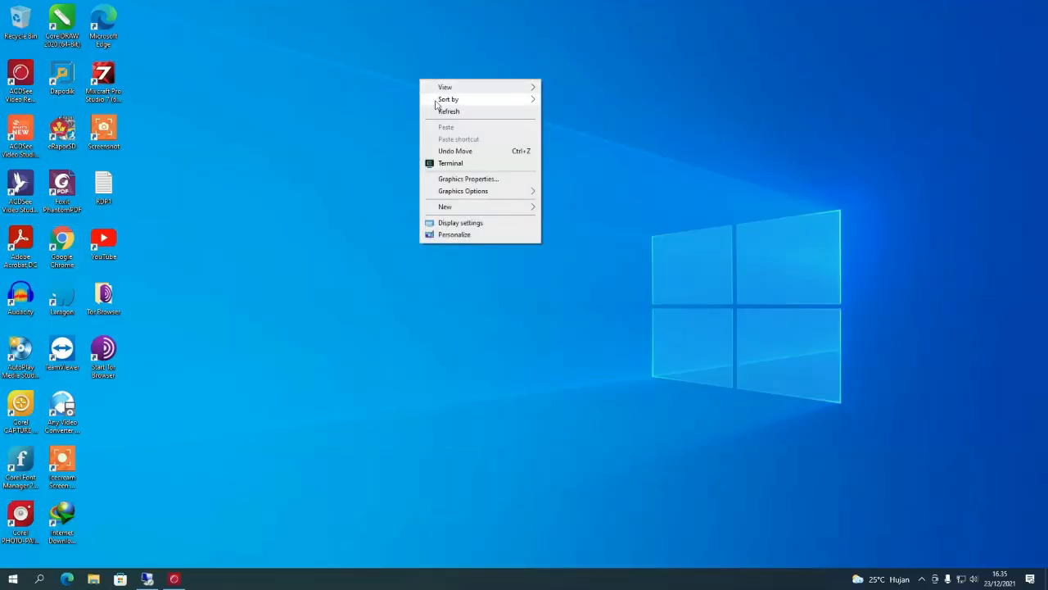
left_click(441, 112)
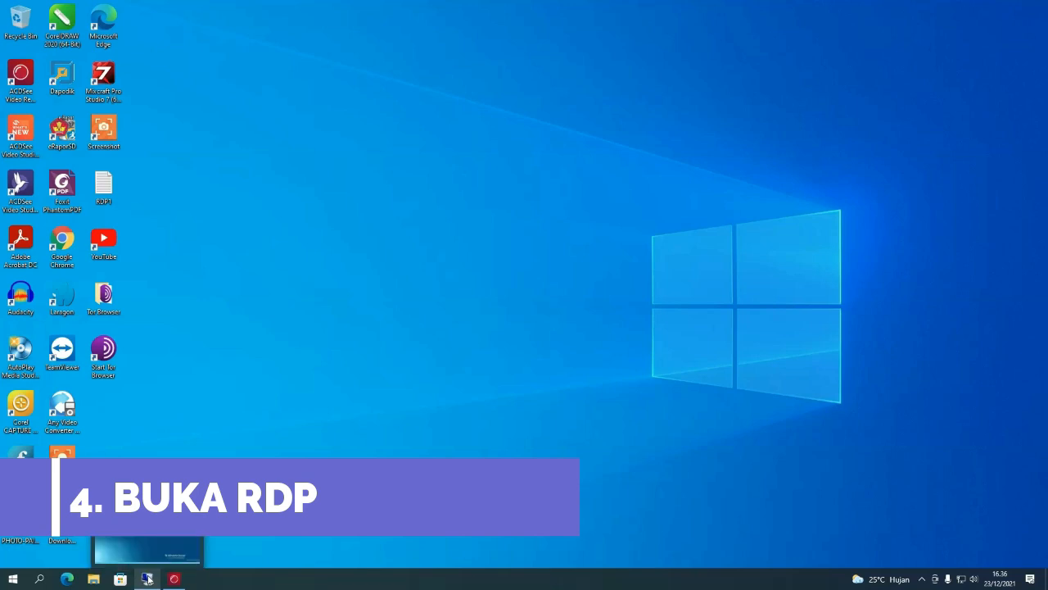
- Close the existing Remote Desktop session and refresh the local desktop
left_click(149, 580)
left_click(659, 8)
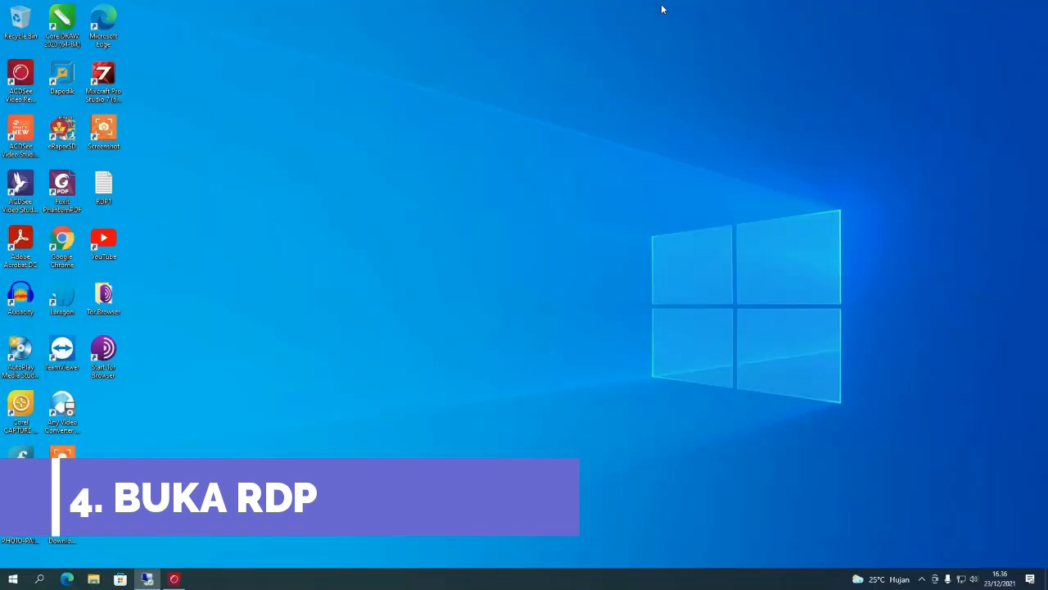
right_click(449, 128)
left_click(475, 161)
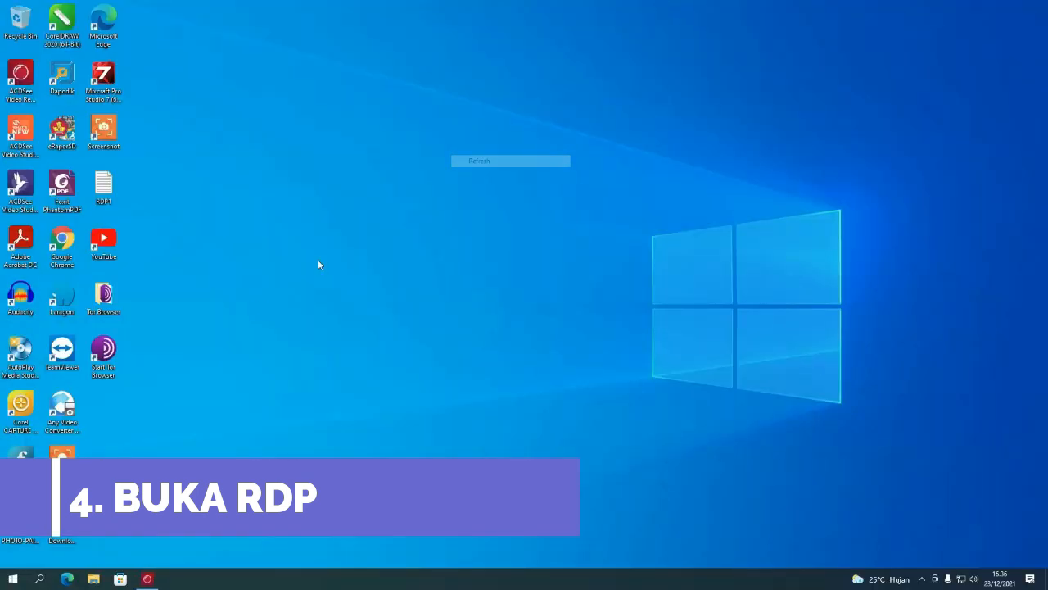
right_click(258, 304)
left_click(275, 335)
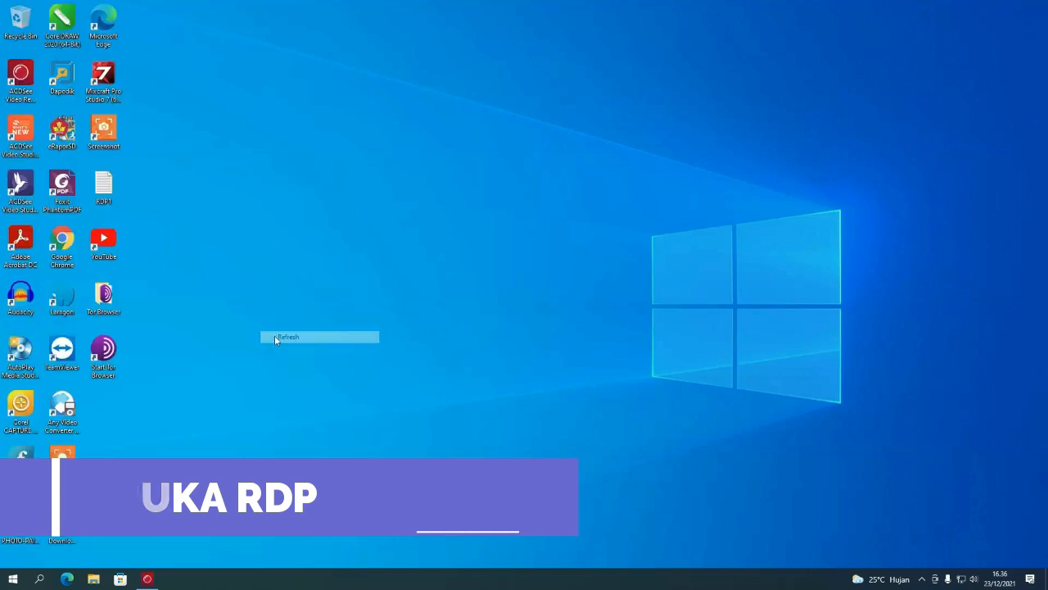
left_click(39, 579)
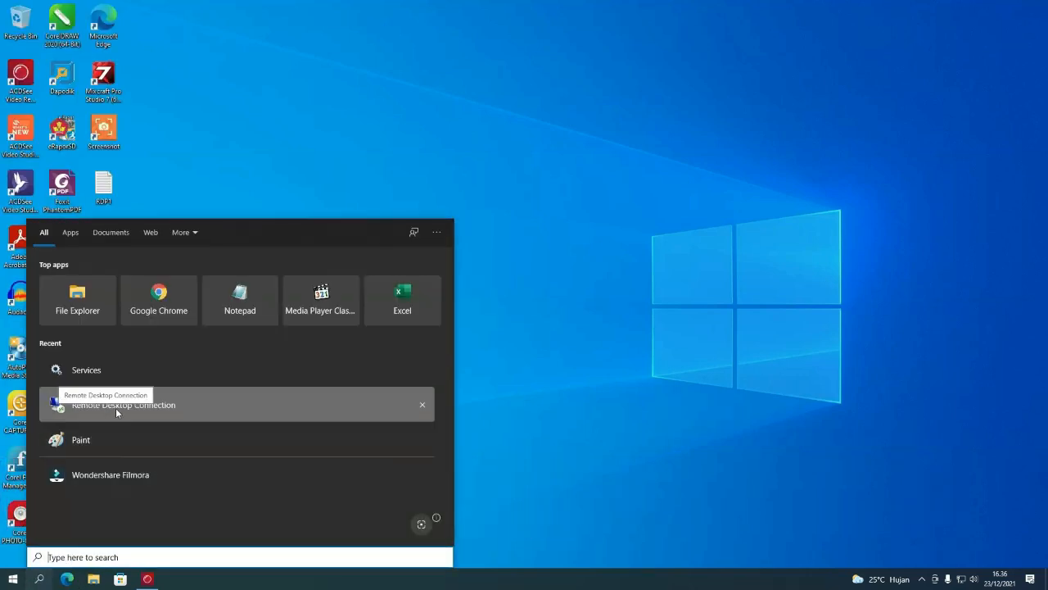
- Launch Remote Desktop Connection and connect to the saved remote server
left_click(124, 406)
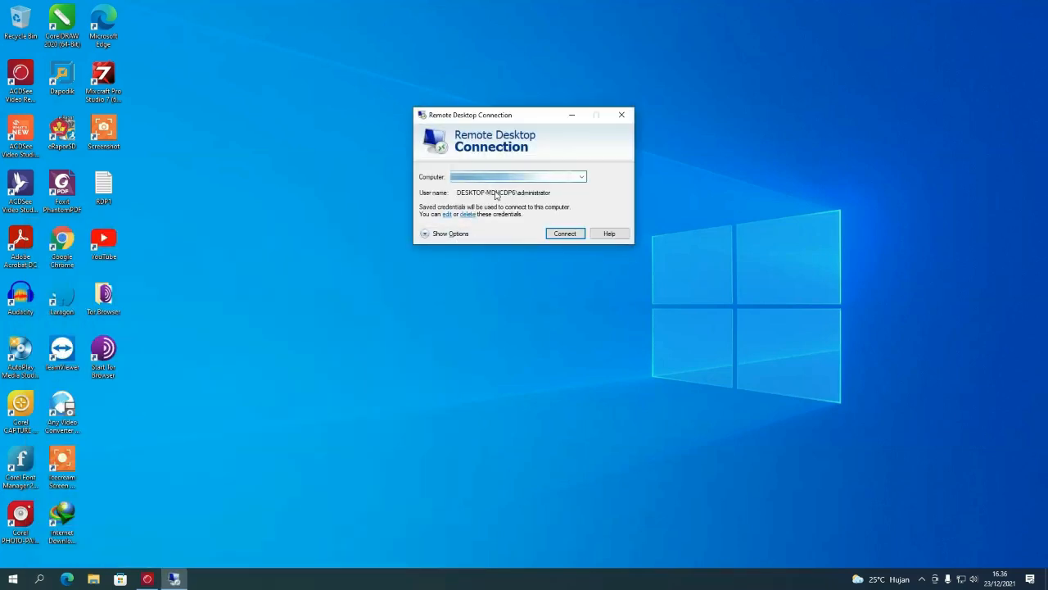
left_click(565, 235)
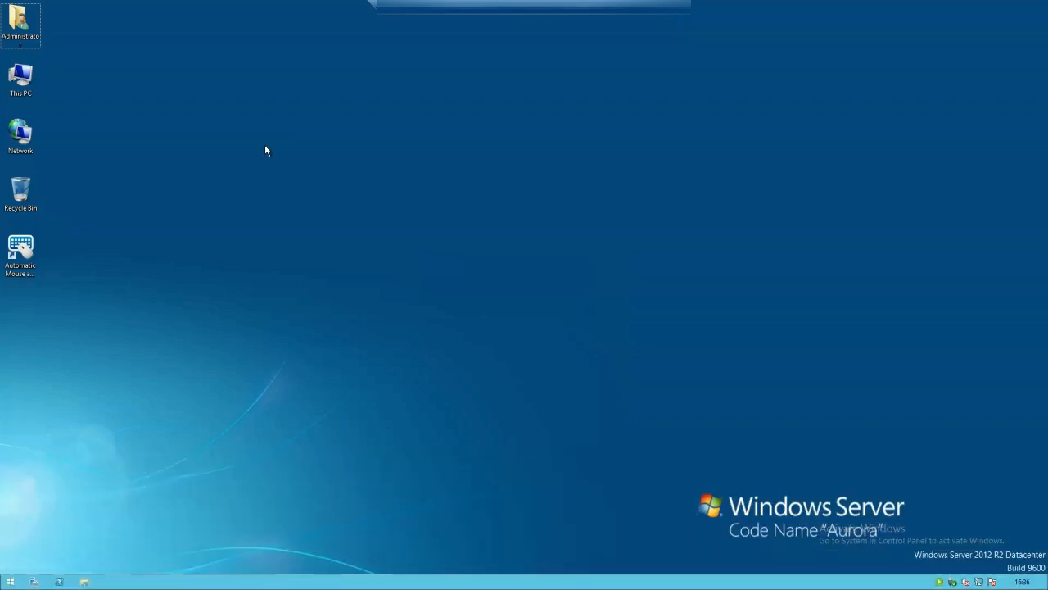
- Open google.com from Internet Explorer on the server, ending in a maximized Microsoft Edge window
key("super")
left_click(154, 298)
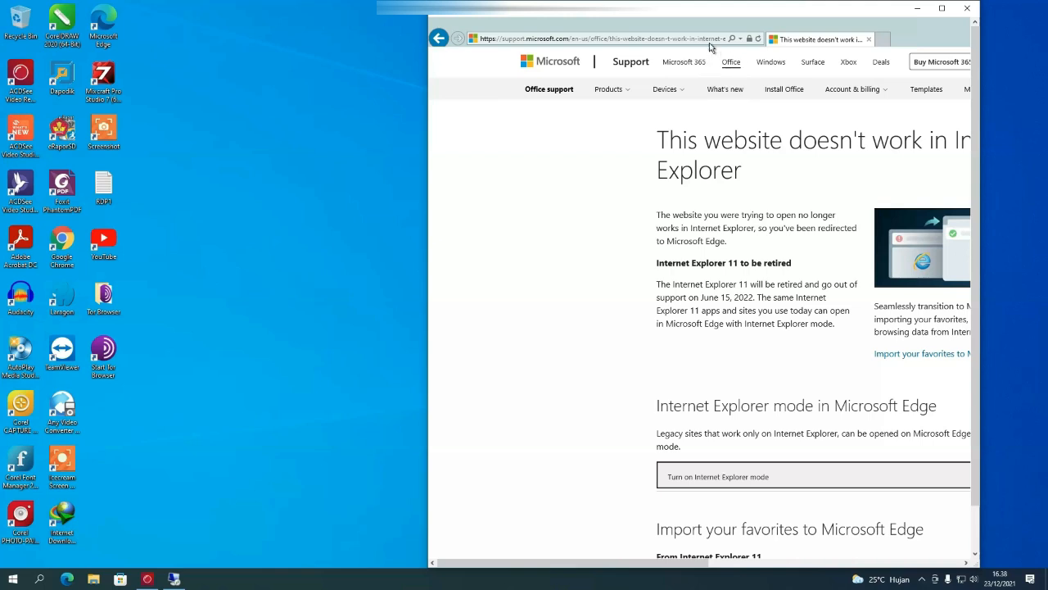
left_click(705, 40)
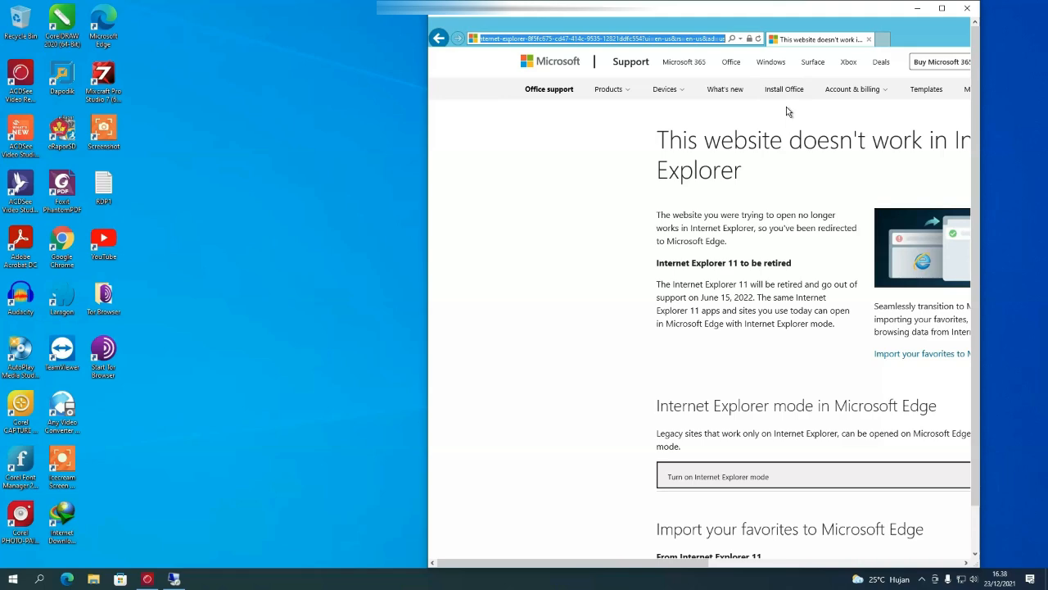
left_click(941, 10)
type("google.com/")
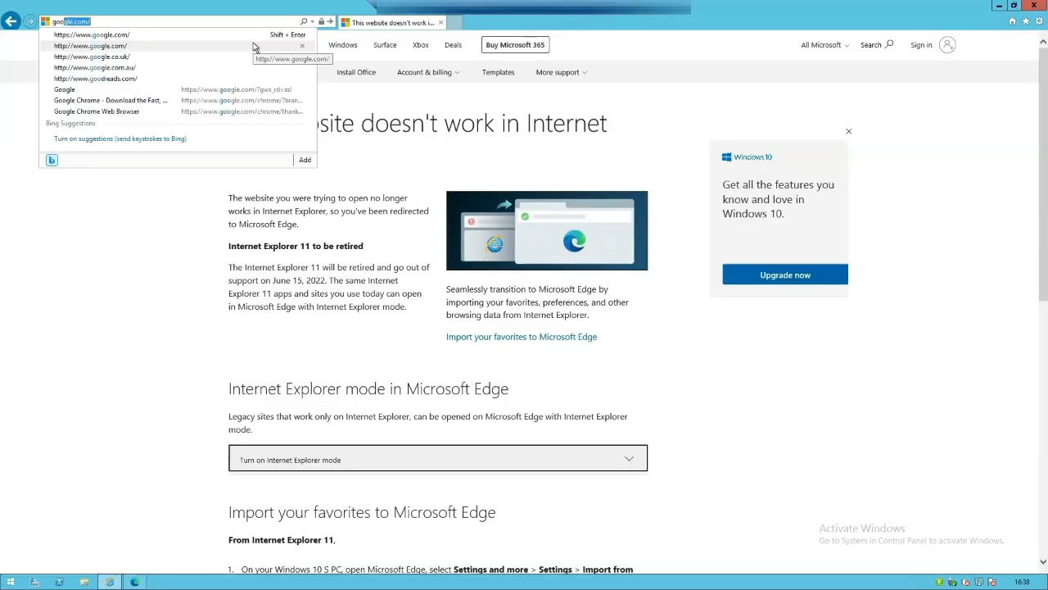
left_click(254, 47)
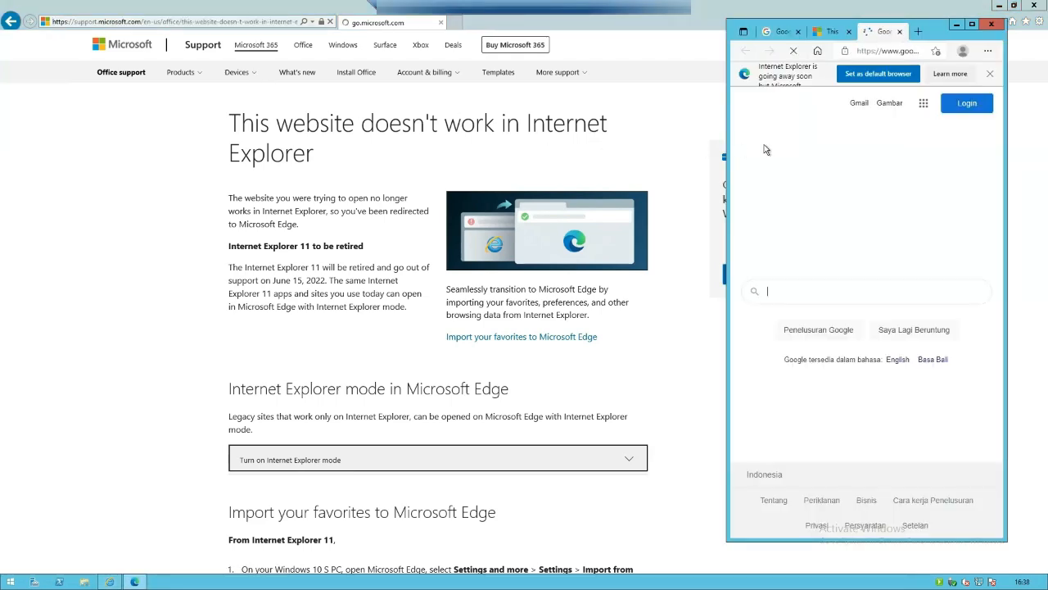
left_click(972, 24)
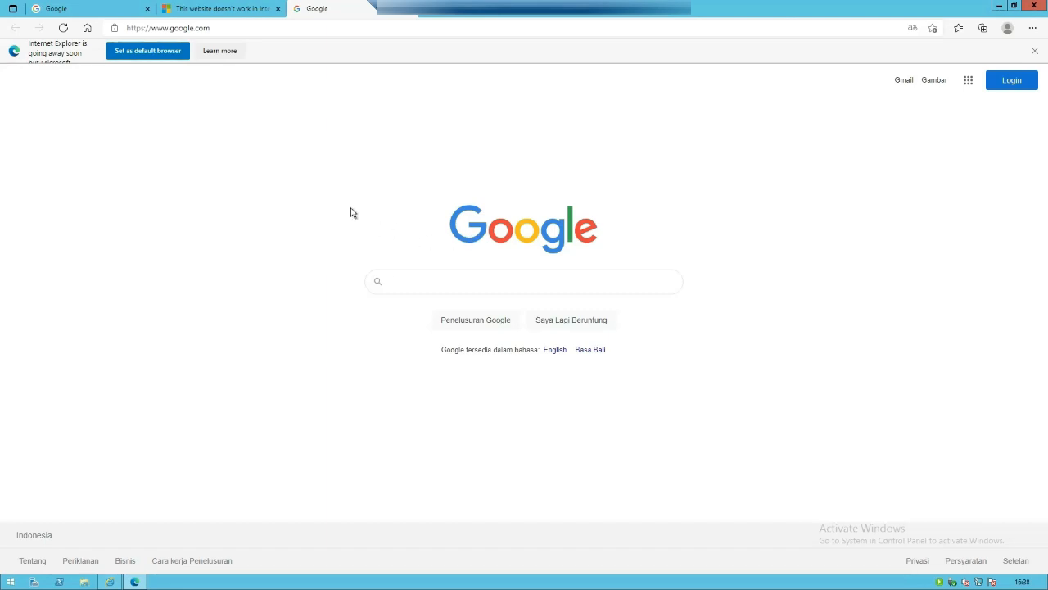
- Search Google for Chrome and download the installer, accepting the terms
left_click(429, 280)
type("chome")
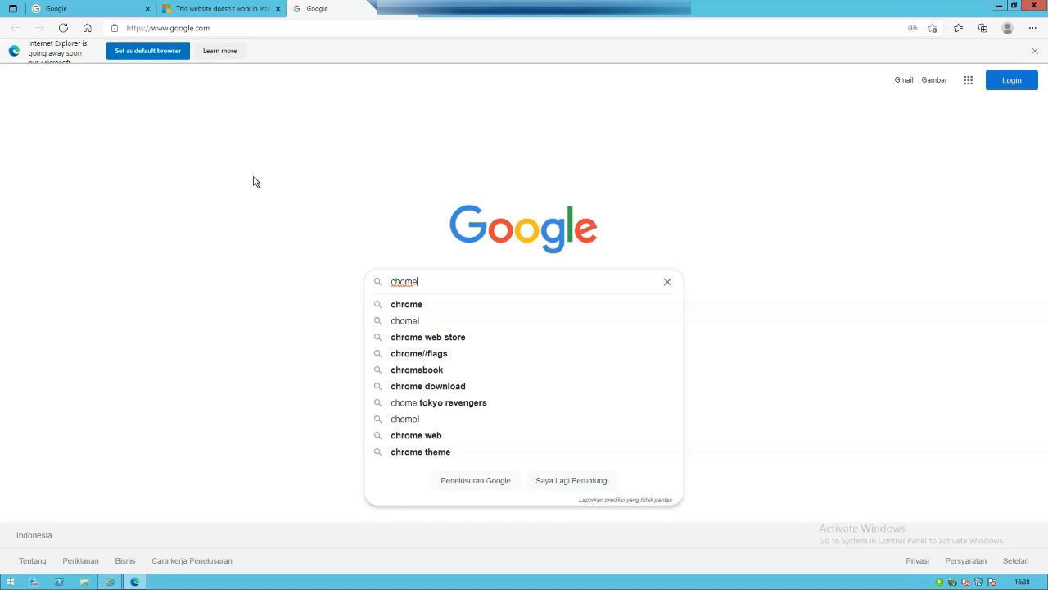
left_click(393, 306)
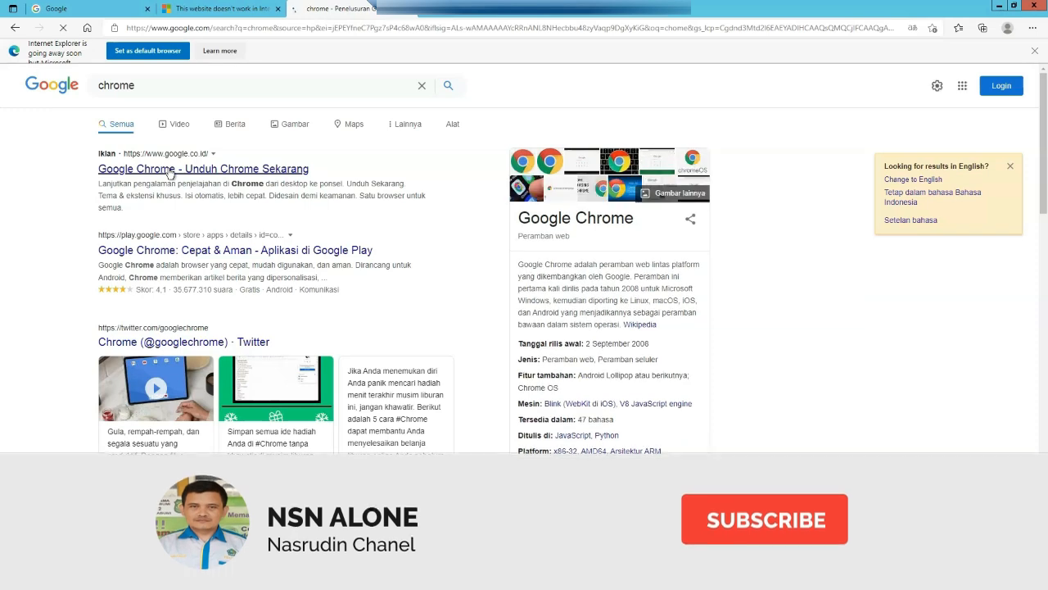
left_click(170, 169)
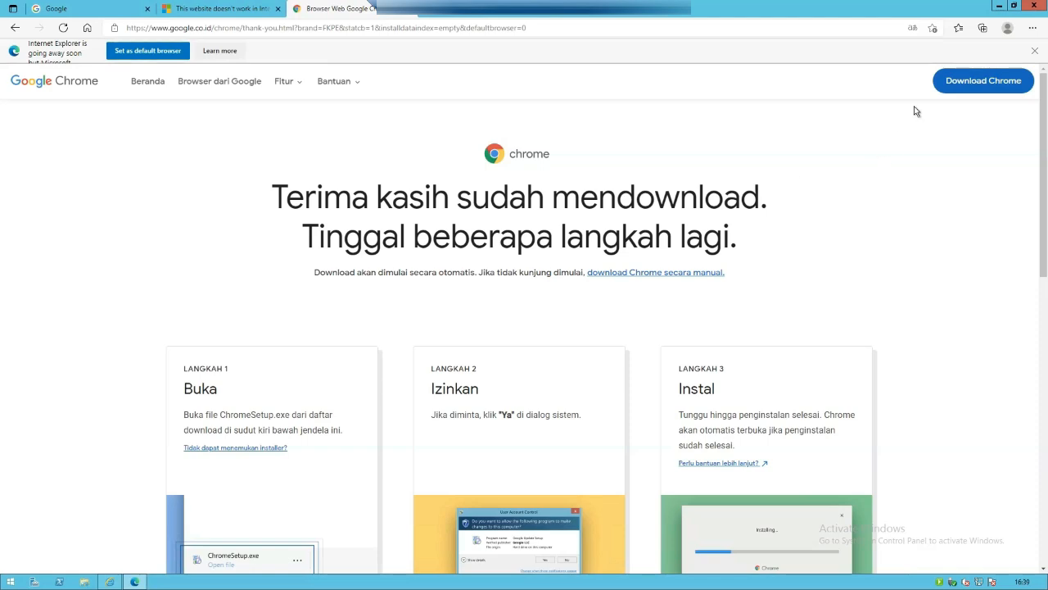
left_click(965, 85)
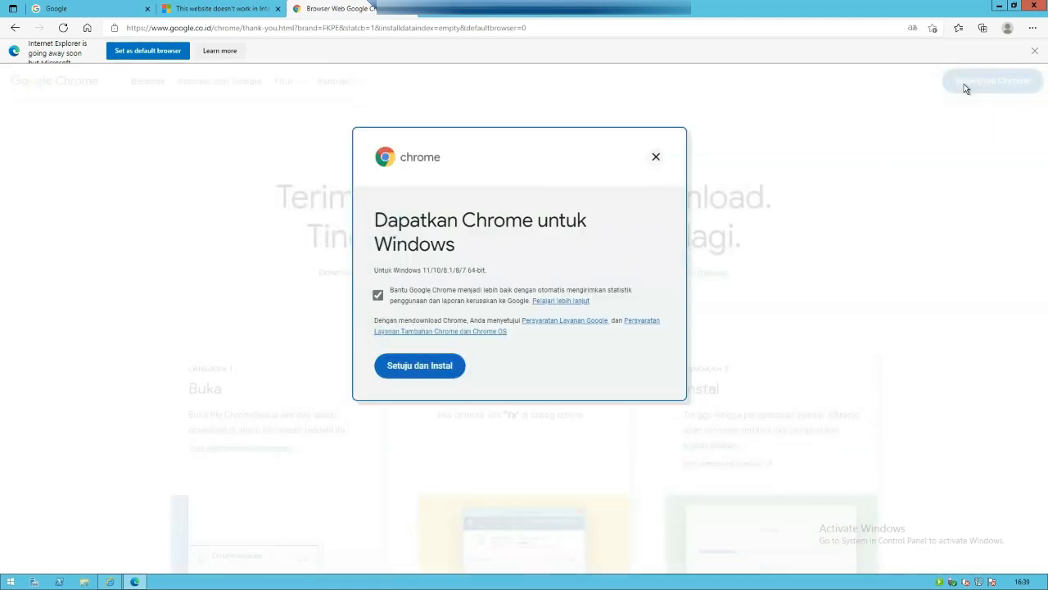
left_click(431, 366)
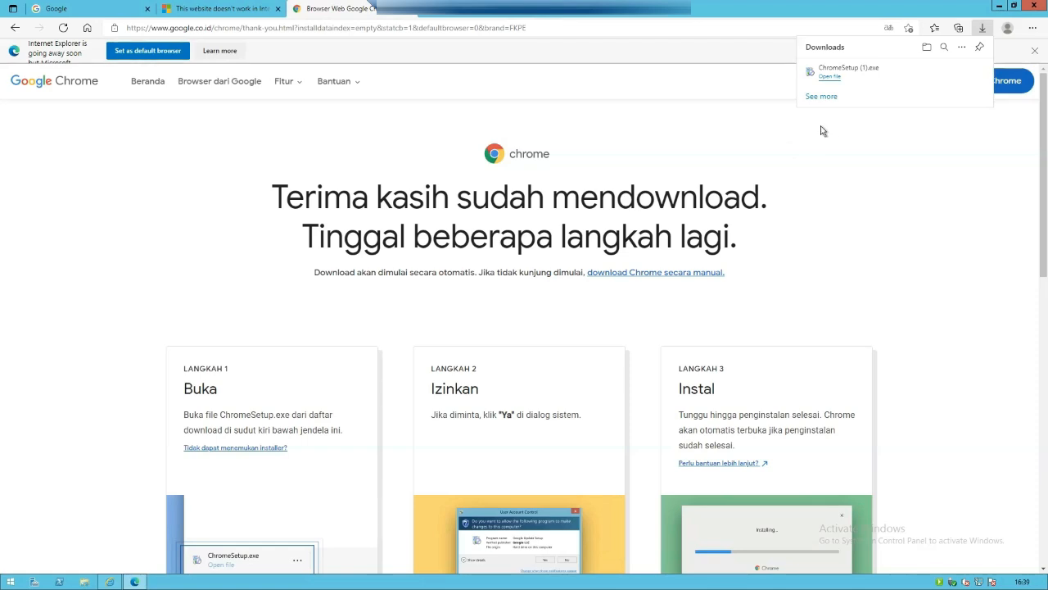
- Run ChromeSetup (1).exe, then close Edge and Internet Explorer
left_click(831, 78)
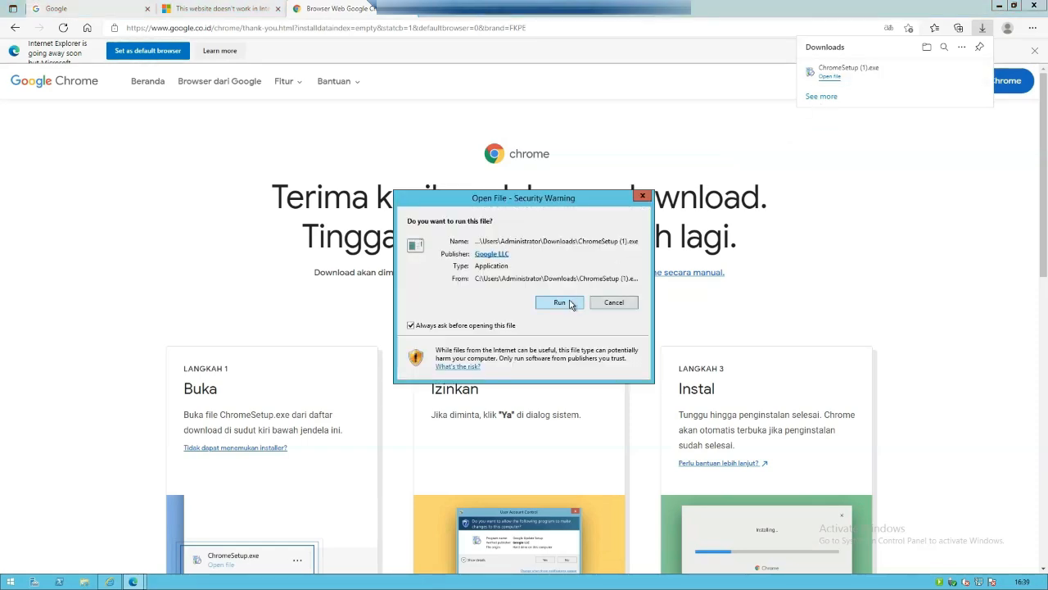
left_click(560, 303)
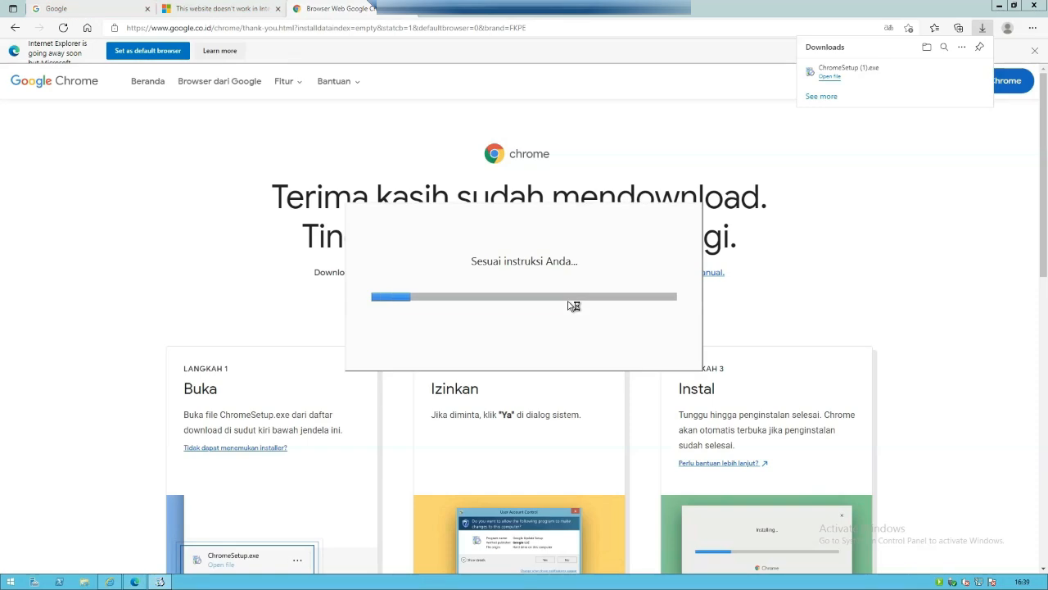
left_click(1036, 8)
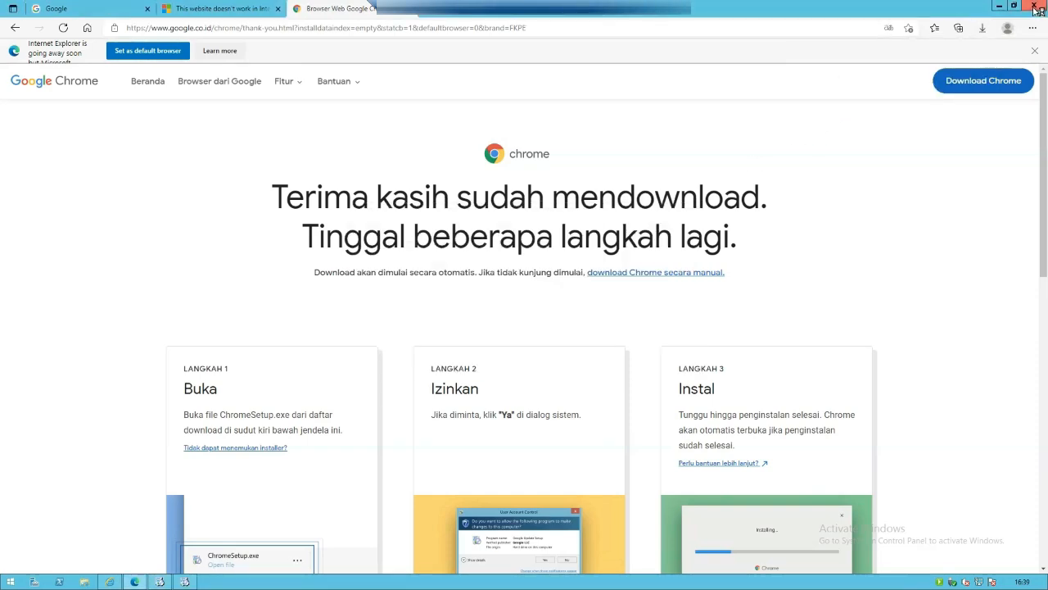
left_click(1036, 8)
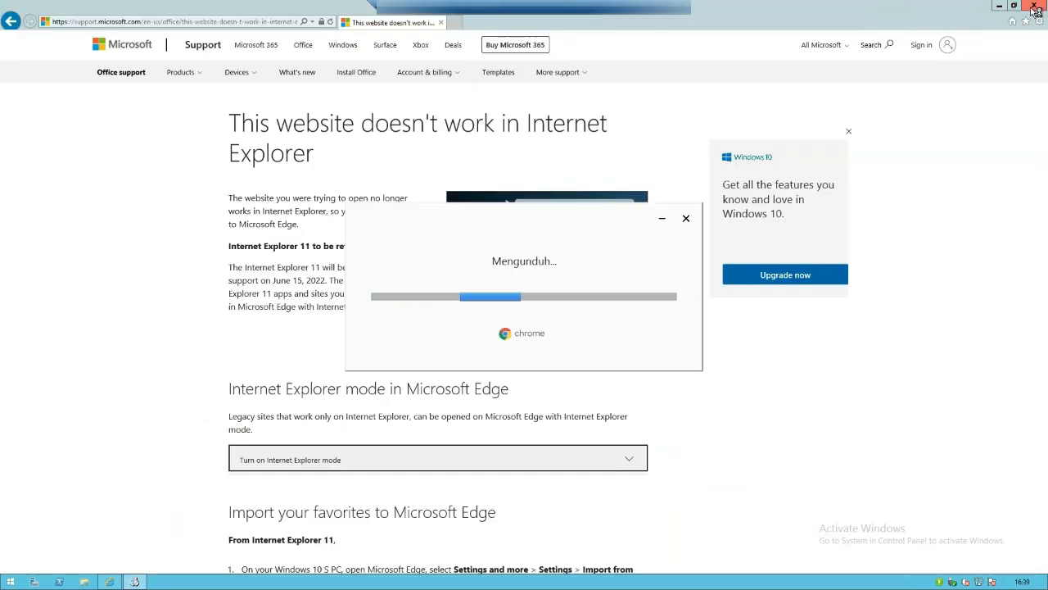
left_click(1033, 6)
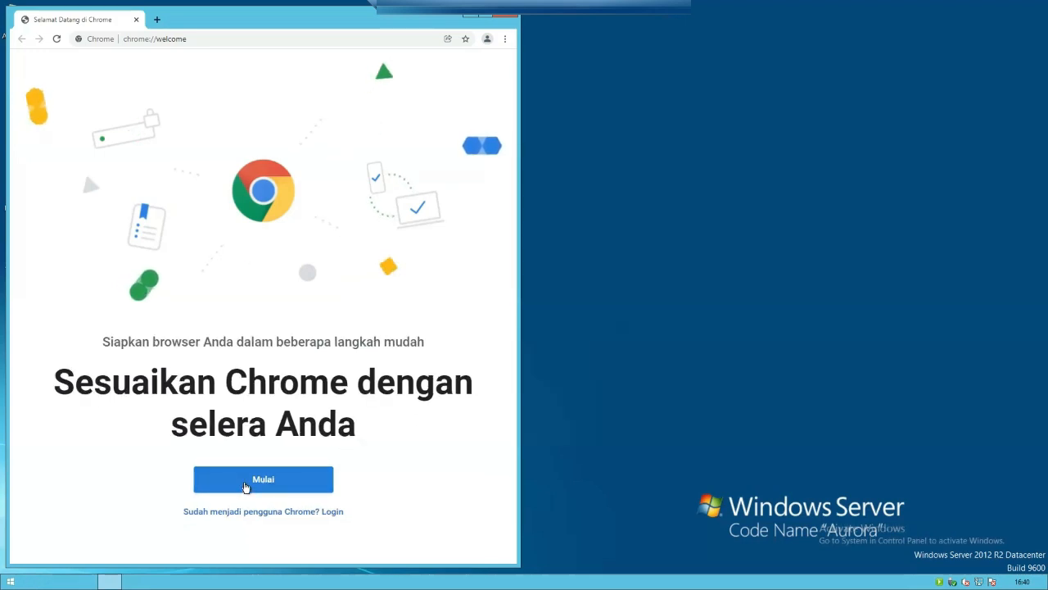
- Skip Chrome's welcome setup and sign-in, then maximize the Chrome window
left_click(244, 487)
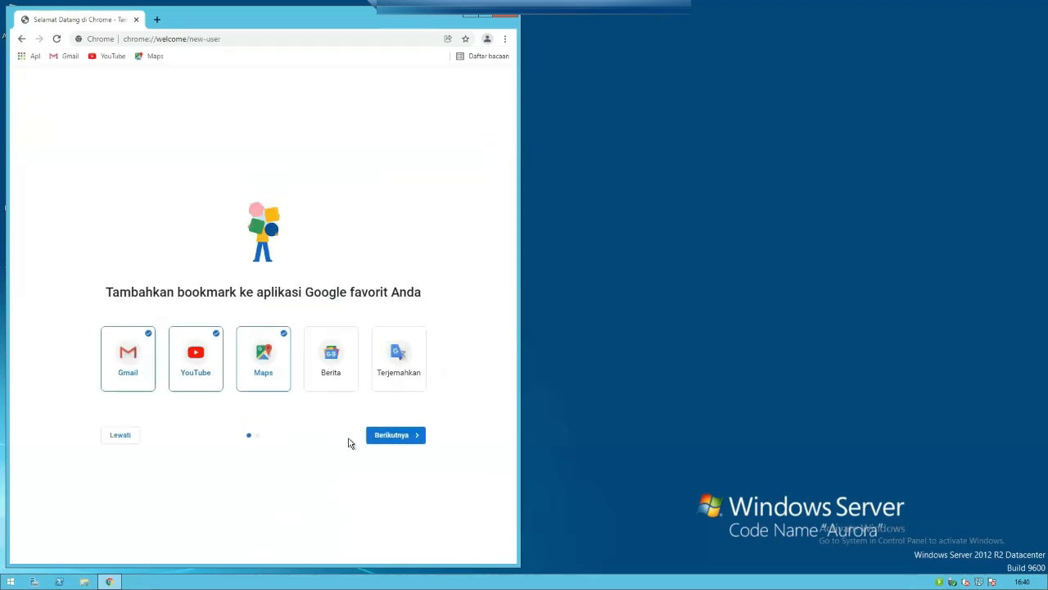
left_click(381, 435)
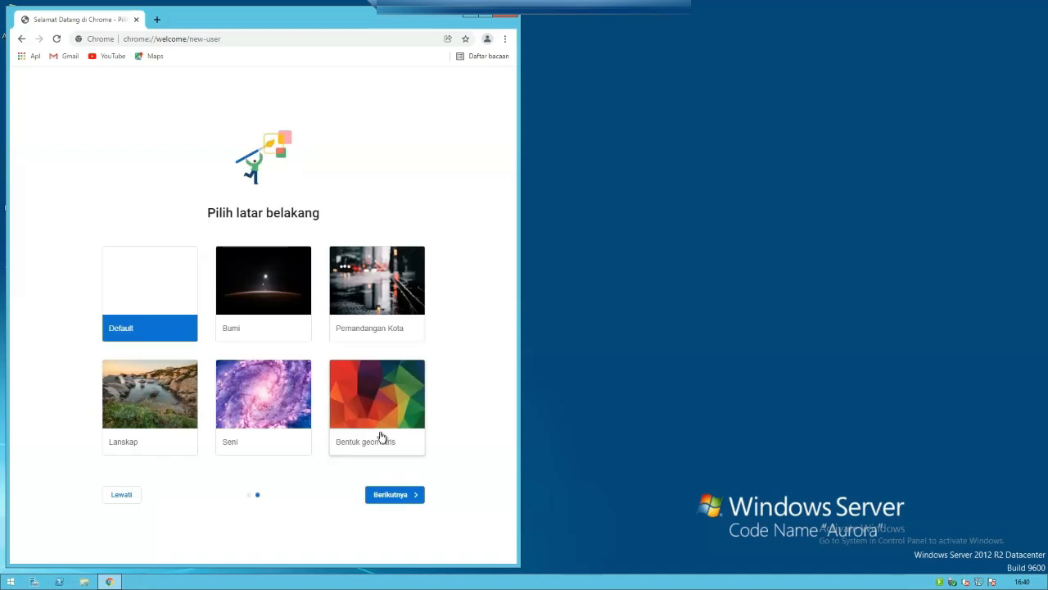
left_click(392, 498)
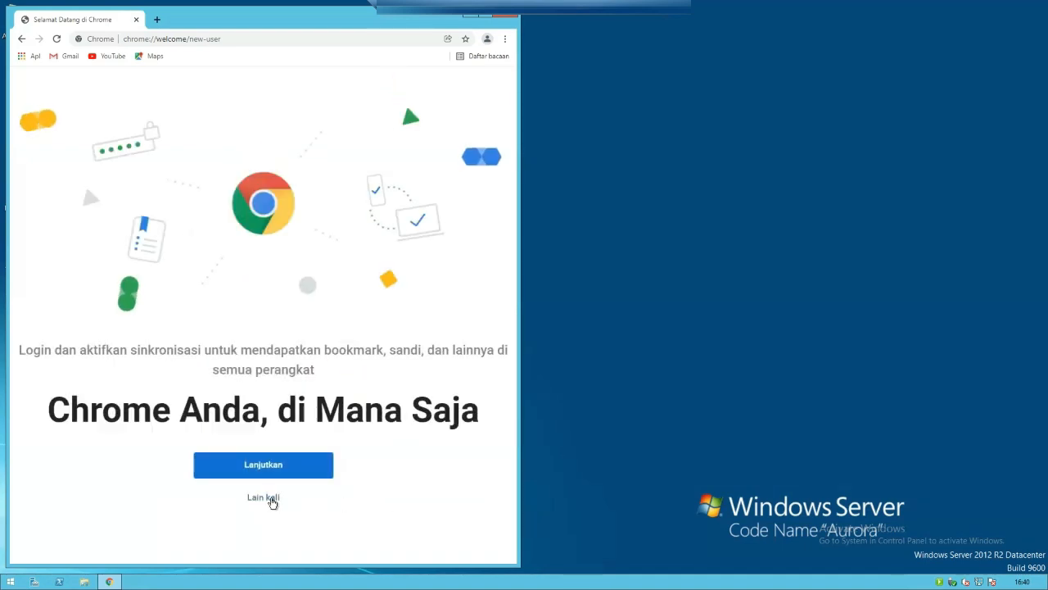
left_click(271, 499)
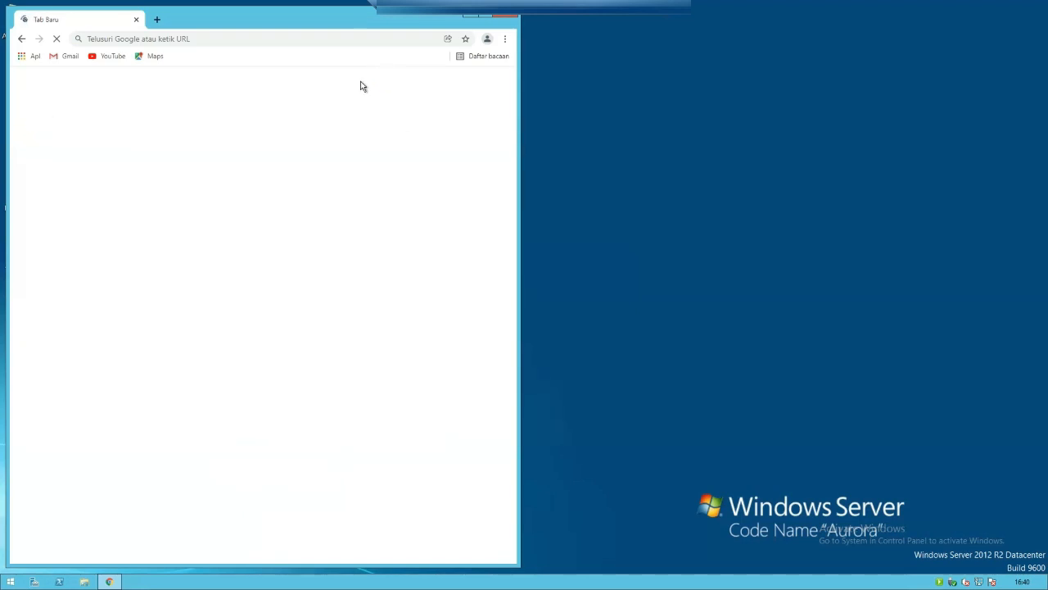
left_click(486, 20)
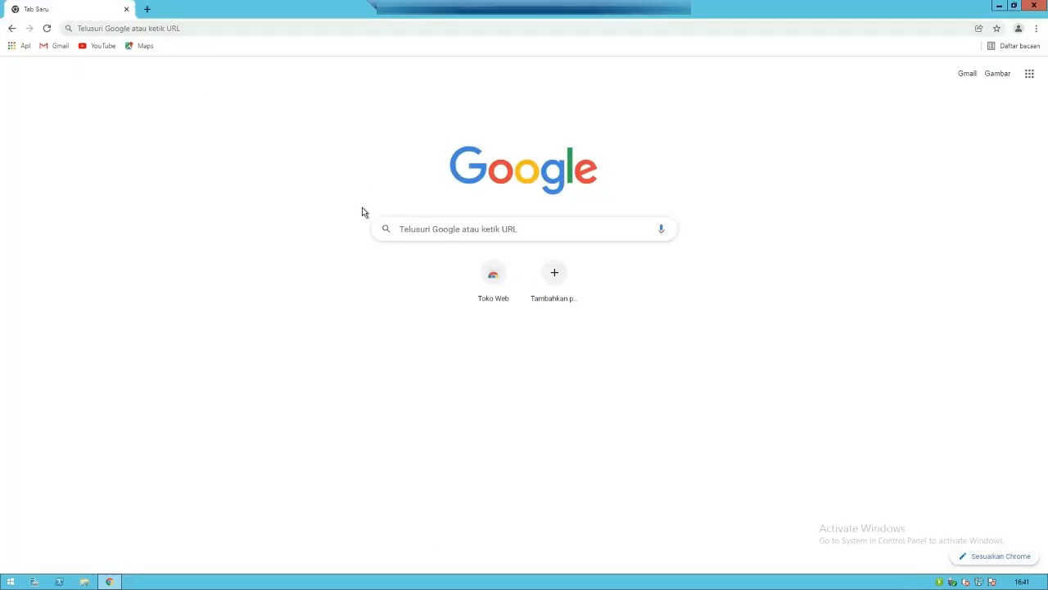
- Search Google for 'eraport sd' and open the Direktorat Sekolah Dasar E-Raport page
left_click(459, 230)
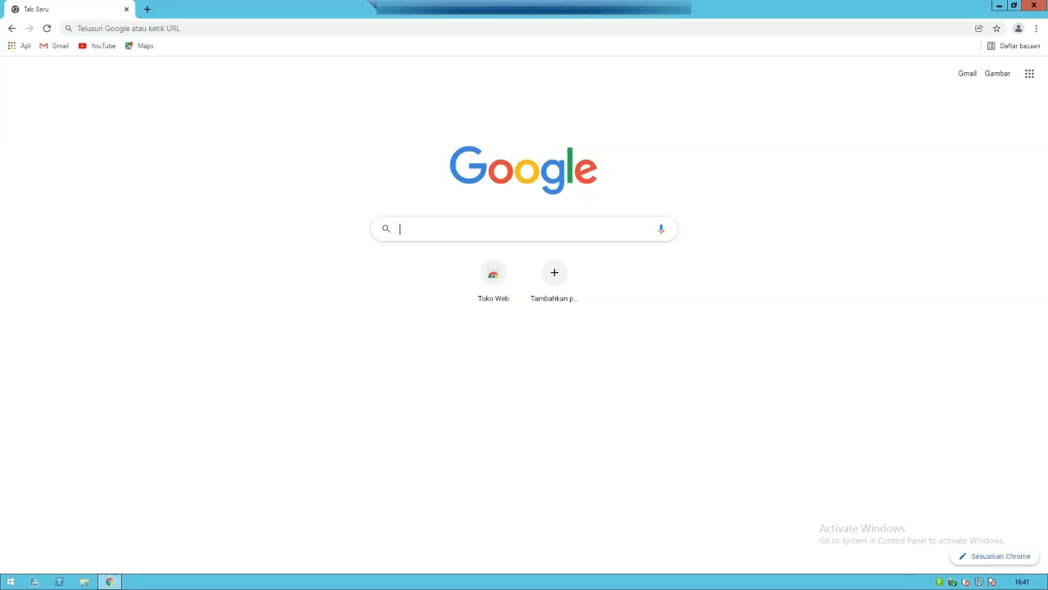
type("erap")
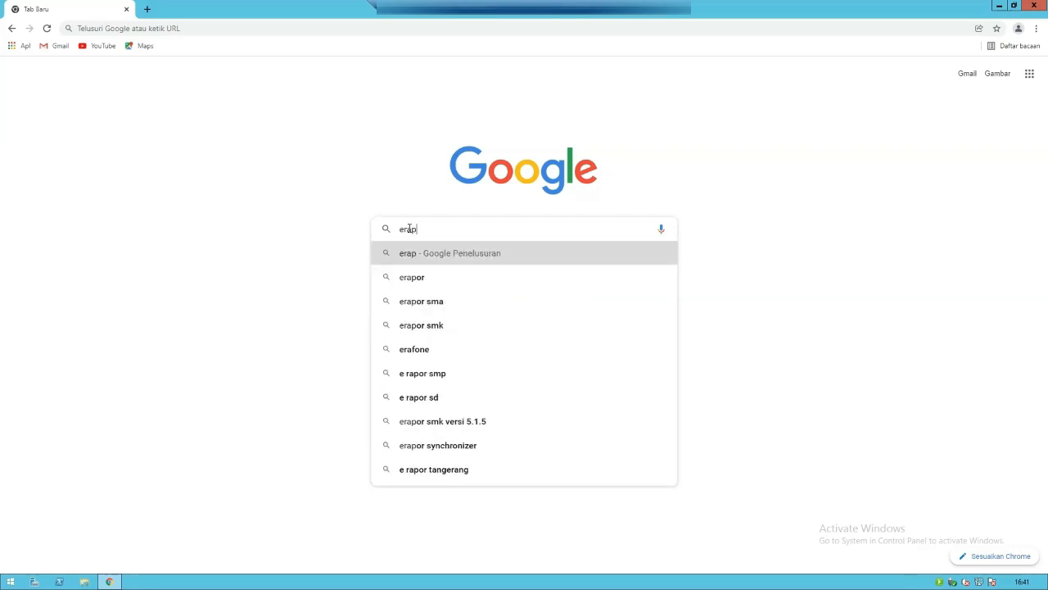
type("ort sd")
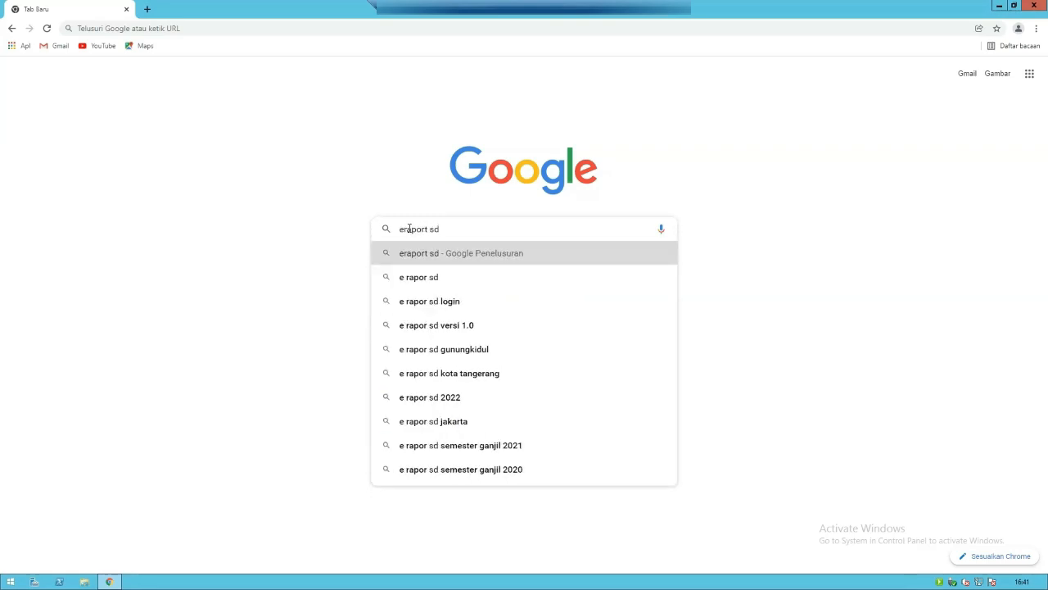
key("Return")
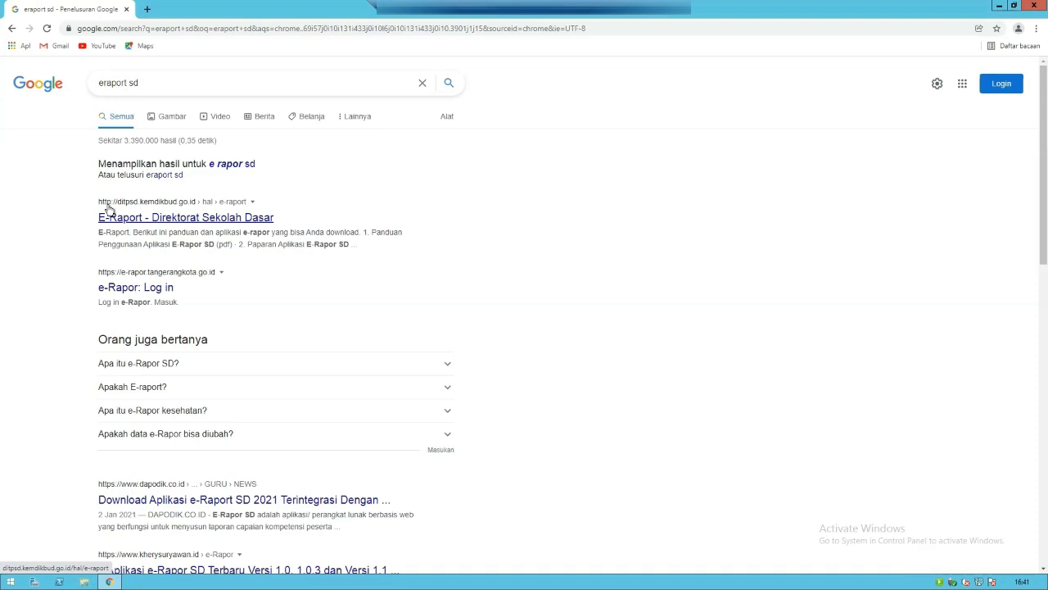
left_click(125, 225)
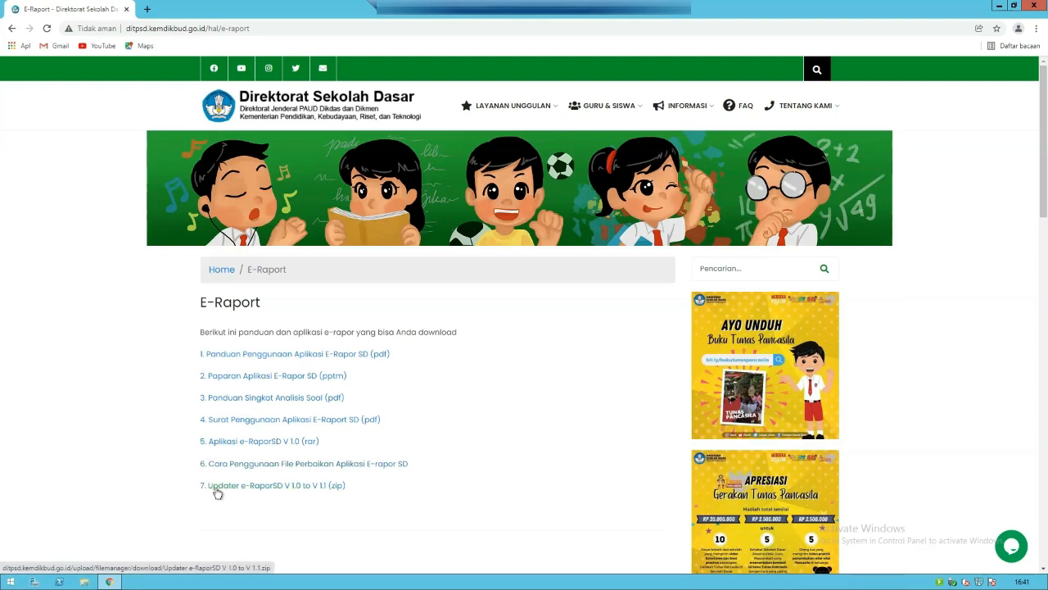
- Download e-RaporSD V 1.0.rar and the V 1.0-to-1.1 updater zip, then close Chrome
left_click(289, 446)
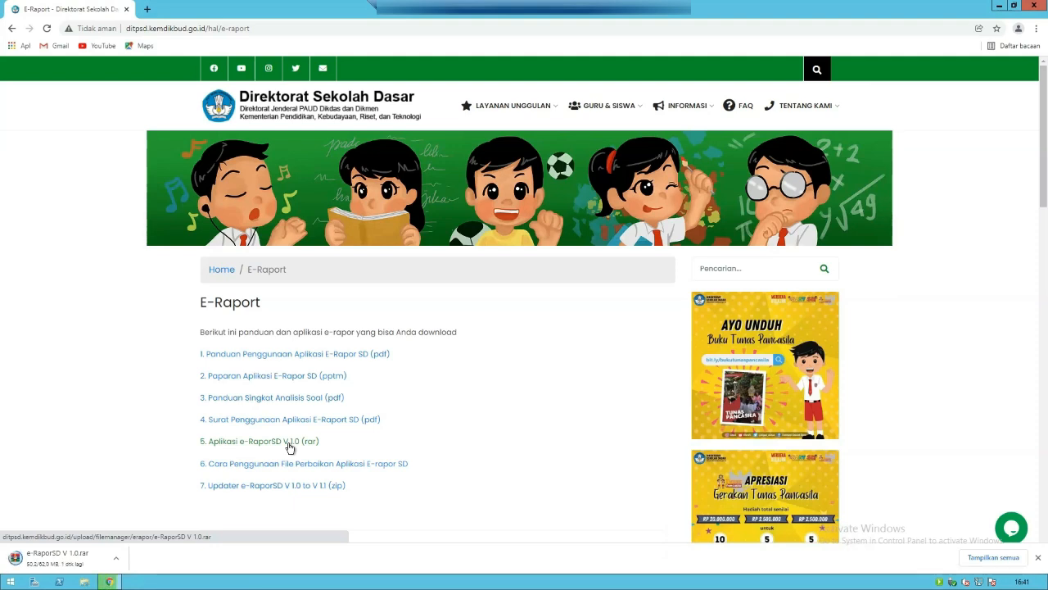
left_click(294, 486)
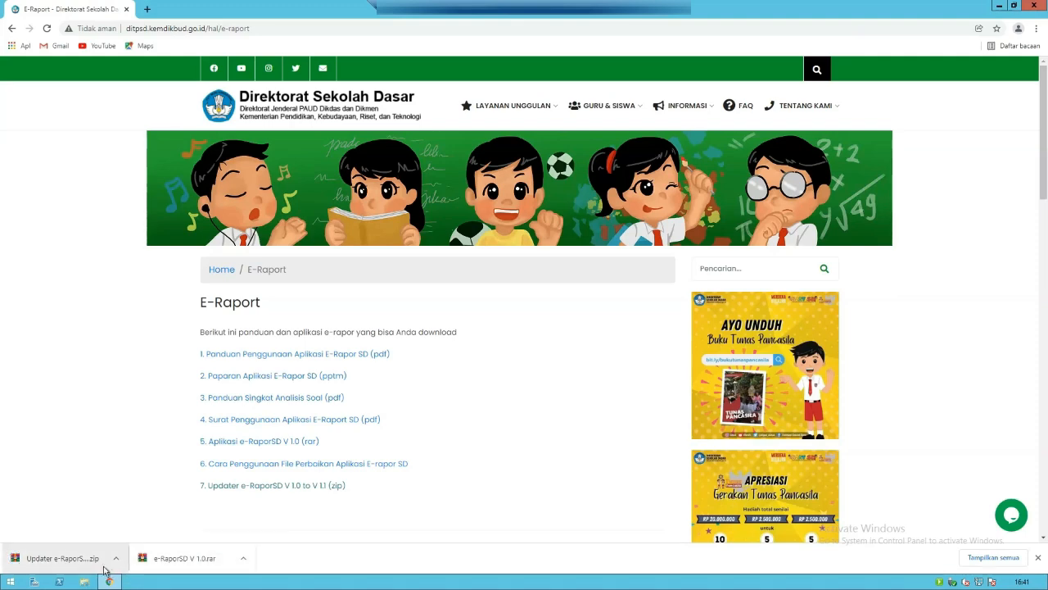
left_click(1036, 12)
right_click(410, 231)
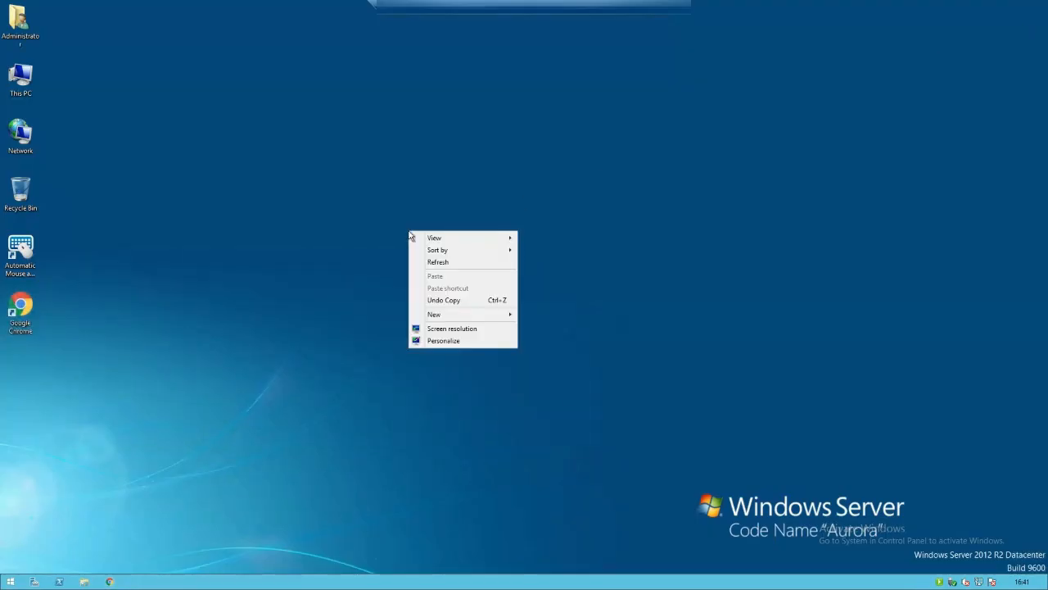
- Extract the e-RaporSD V 1.0 archive in the Downloads folder with Extract Here
left_click(429, 262)
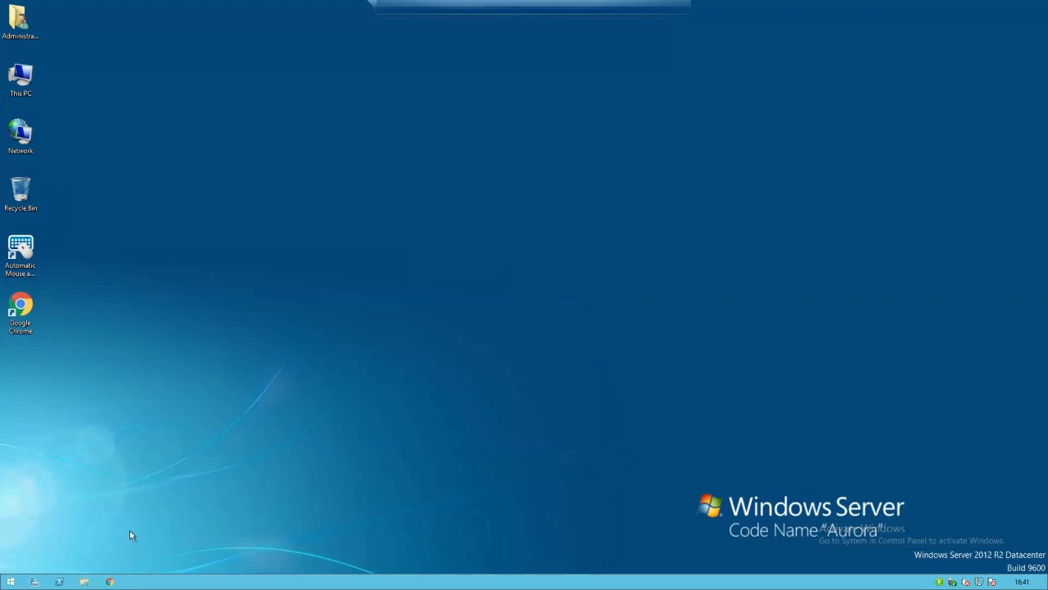
left_click(87, 583)
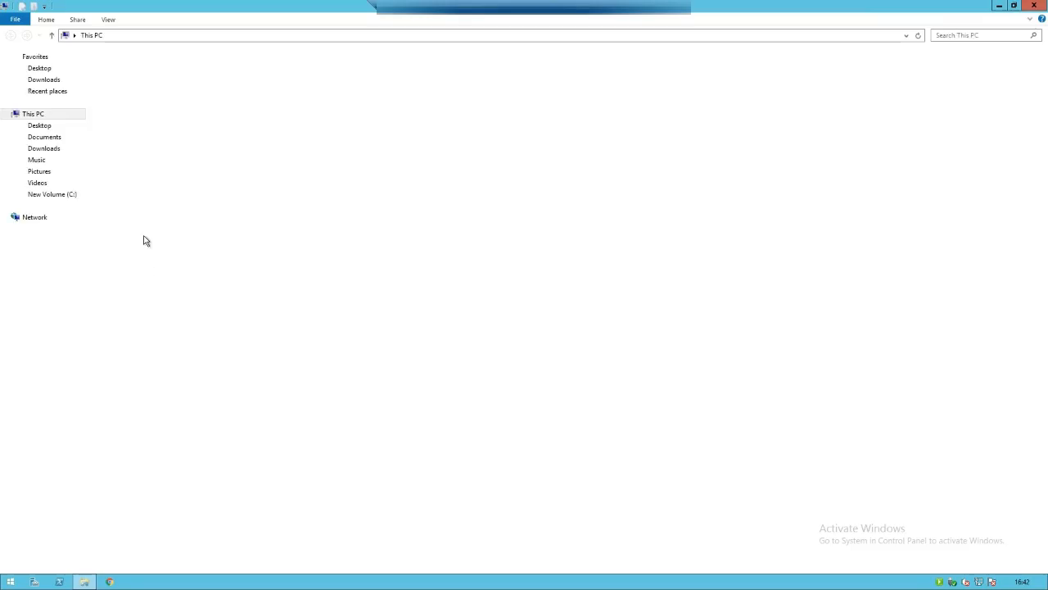
left_click(60, 84)
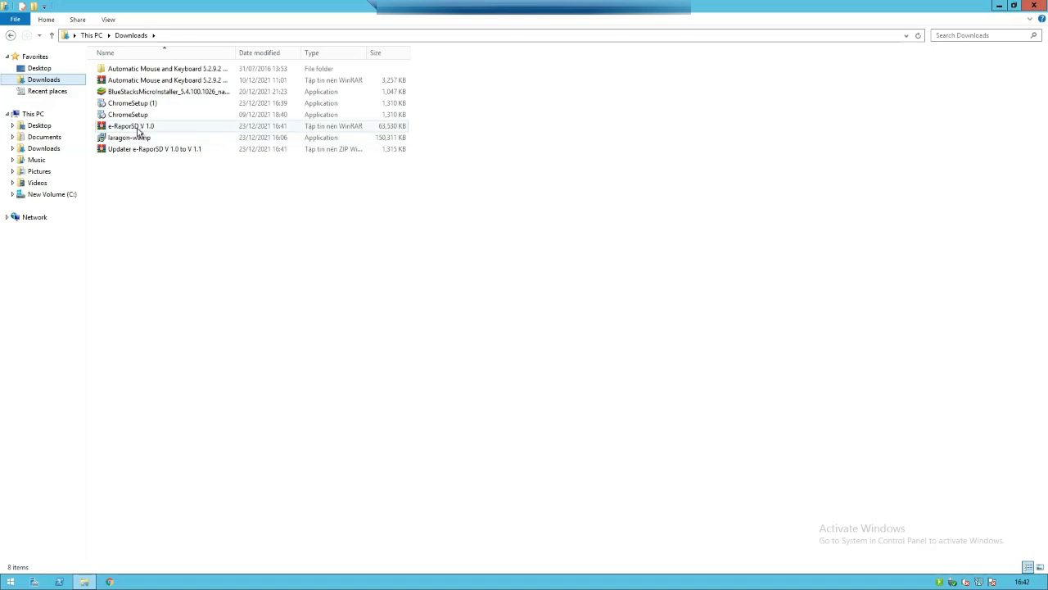
right_click(139, 132)
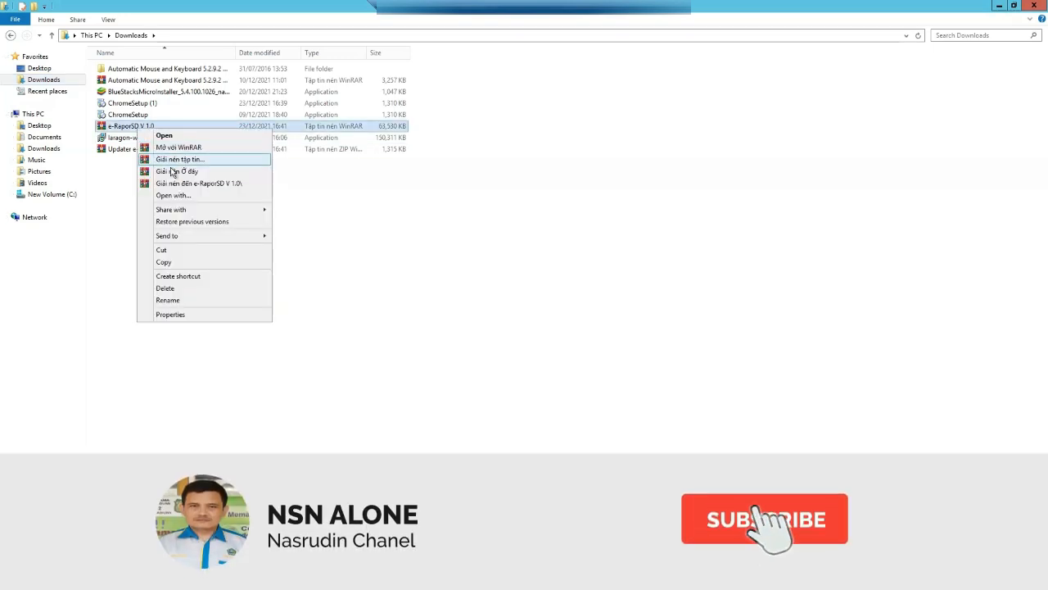
left_click(176, 172)
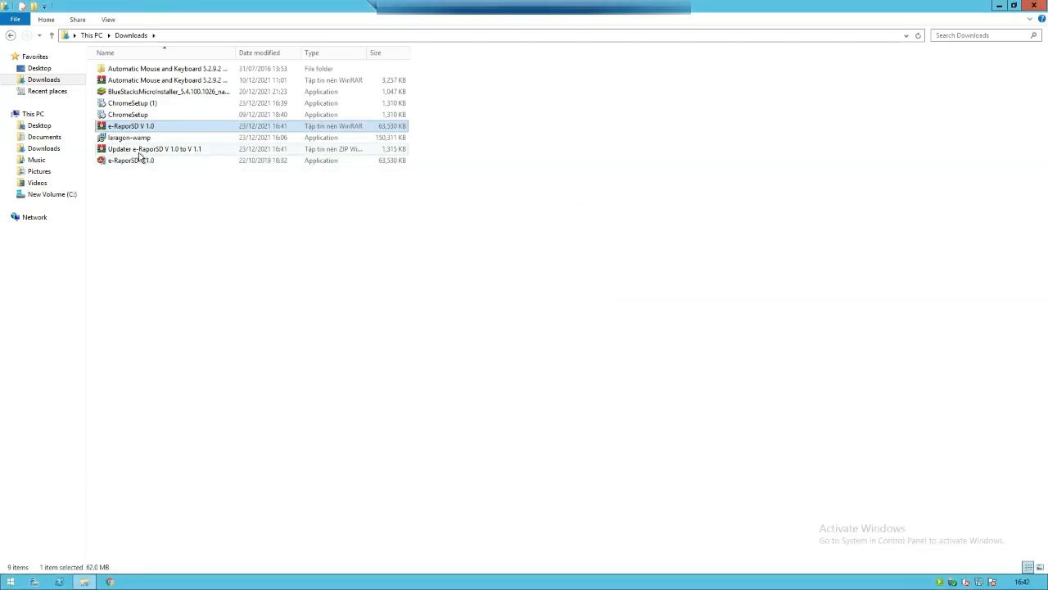
- Extract the updater zip in Downloads and launch the extracted e-RaporSD V 1.0 installer
left_click(141, 151)
right_click(140, 151)
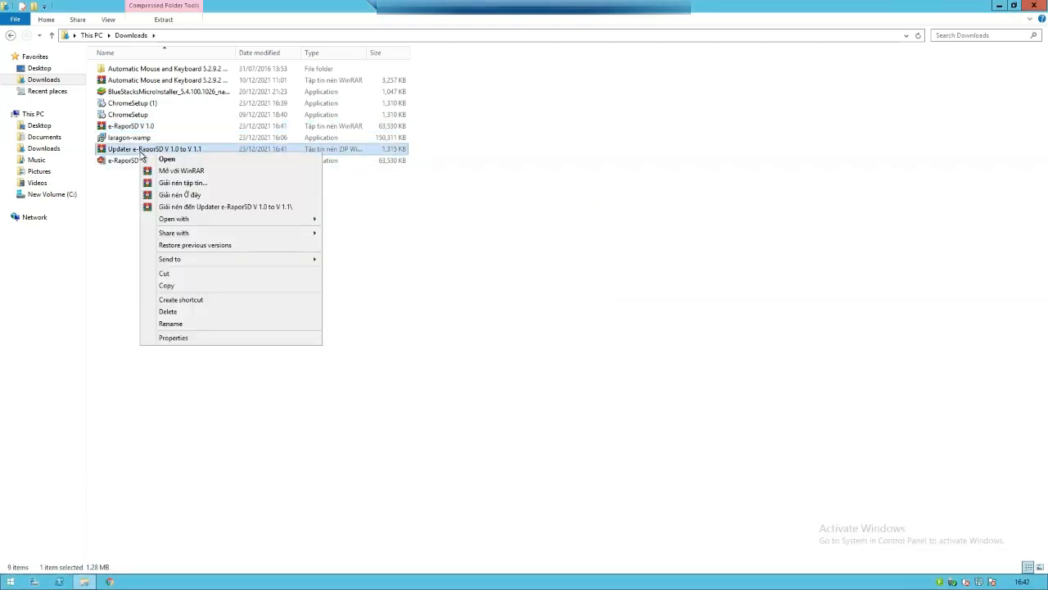
left_click(185, 195)
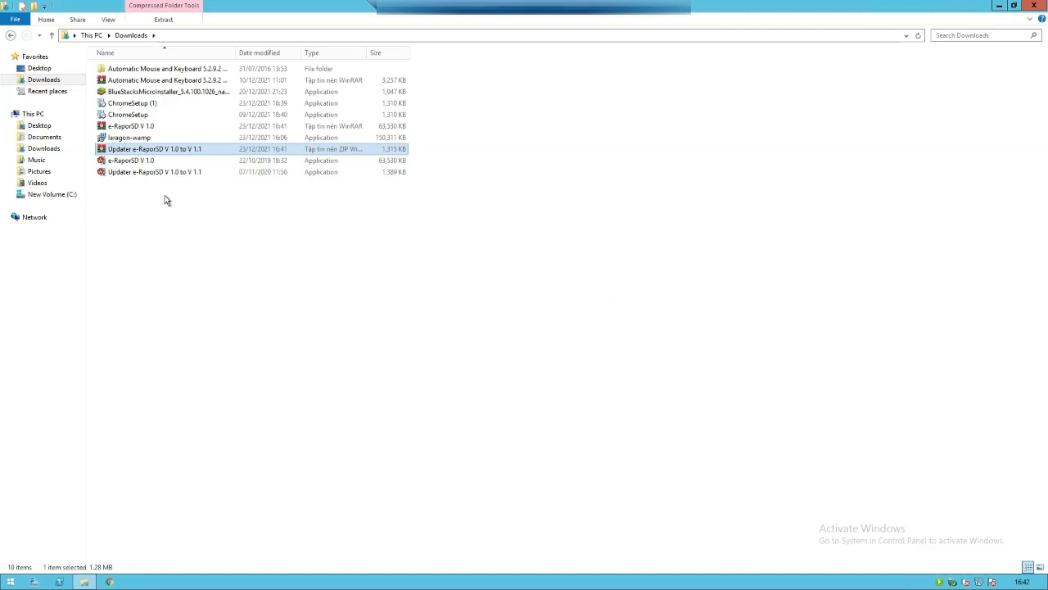
left_click(164, 198)
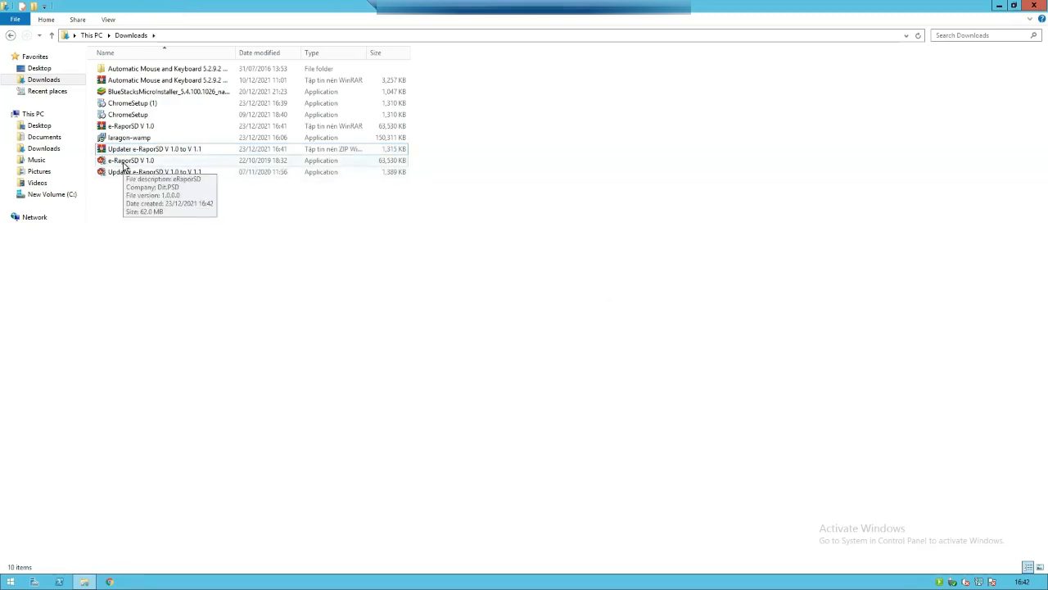
double_click(125, 161)
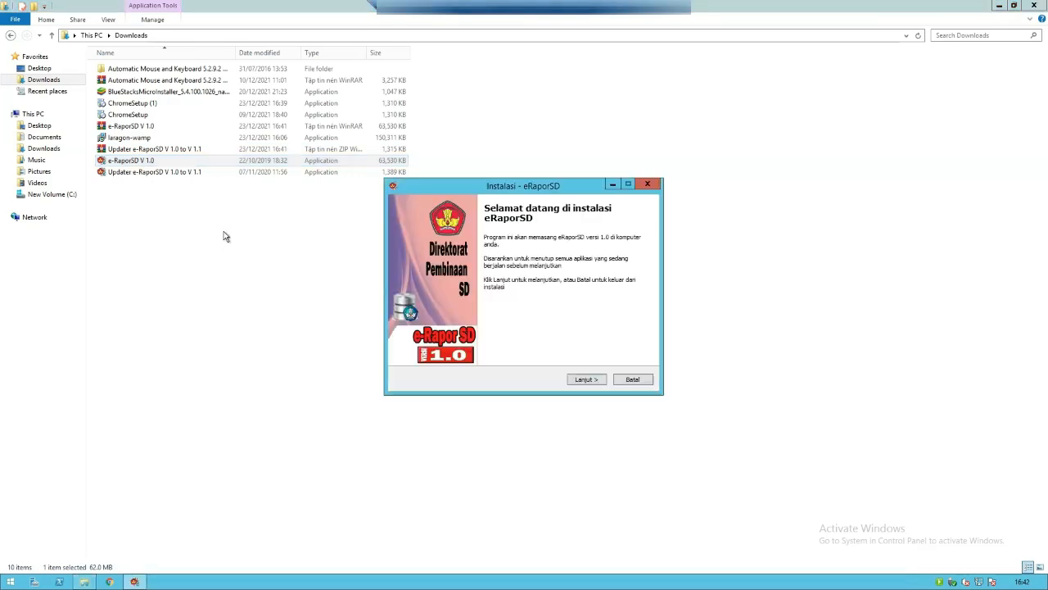
- Accept the license and default Start Menu folder, and install e-RaporSD V 1.0
left_click(586, 380)
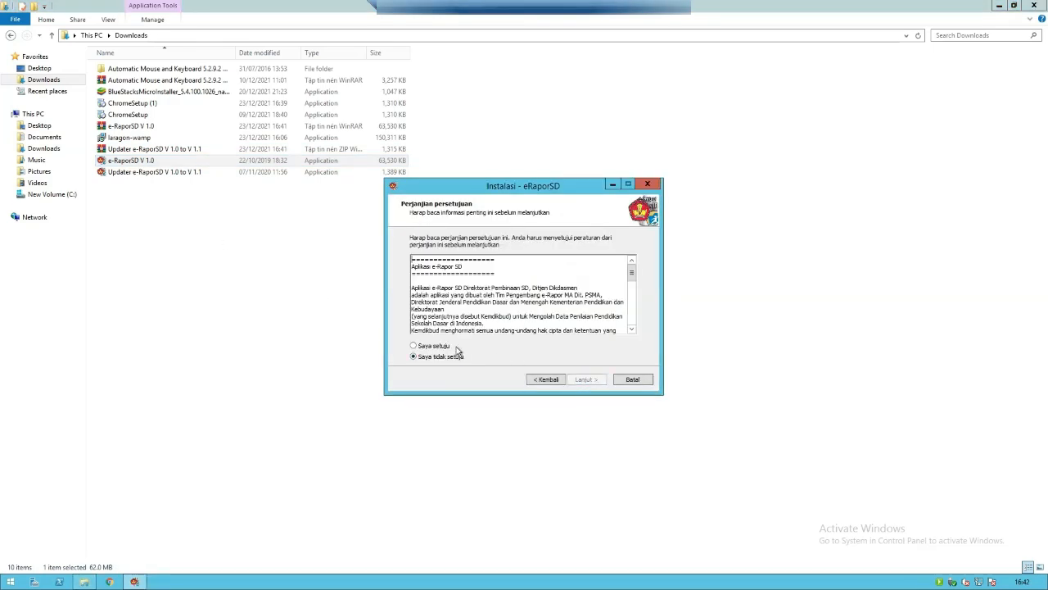
left_click(436, 346)
left_click(588, 380)
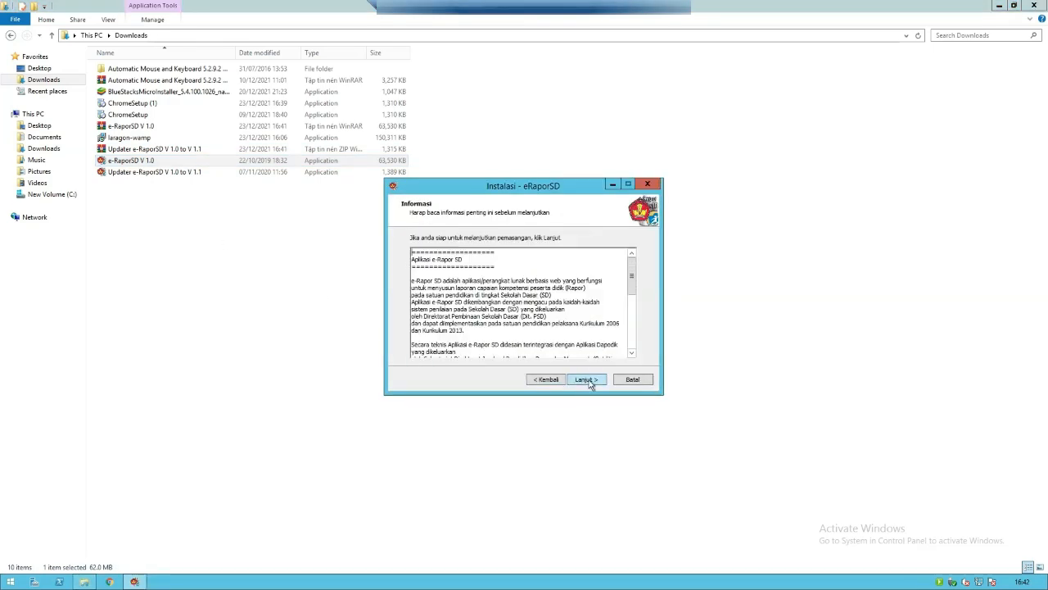
left_click(594, 380)
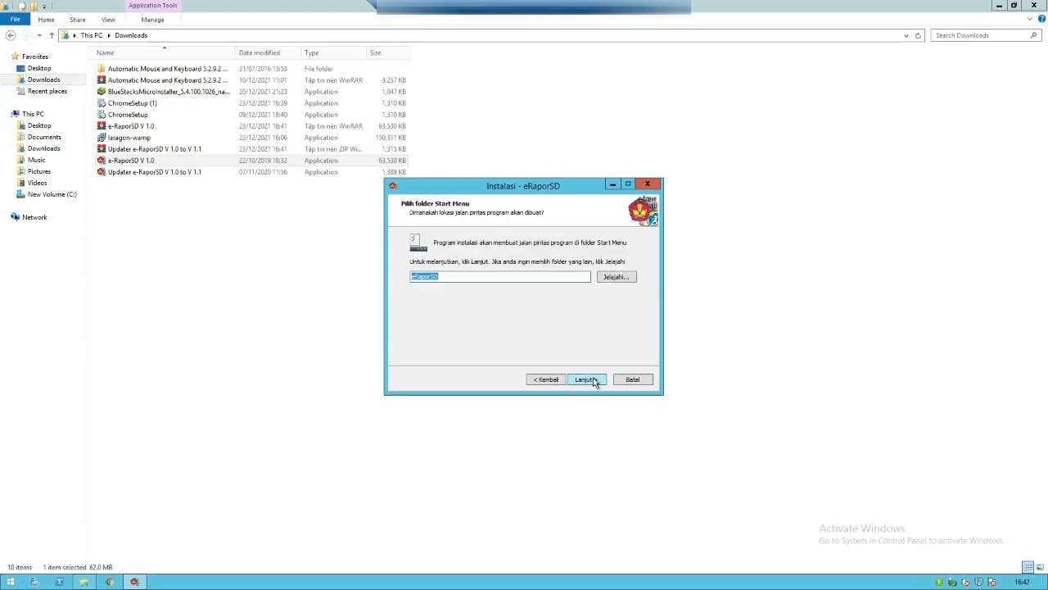
left_click(593, 380)
left_click(593, 379)
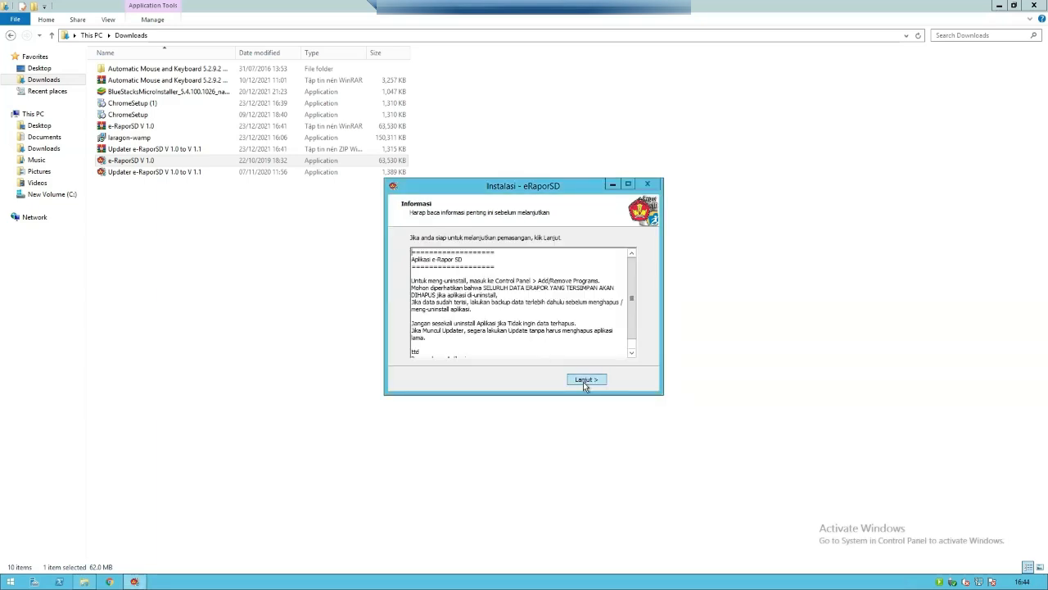
- Finish the installer with README and app launch unchecked, then launch the 1.0-to-1.1 updater
left_click(583, 380)
left_click(519, 284)
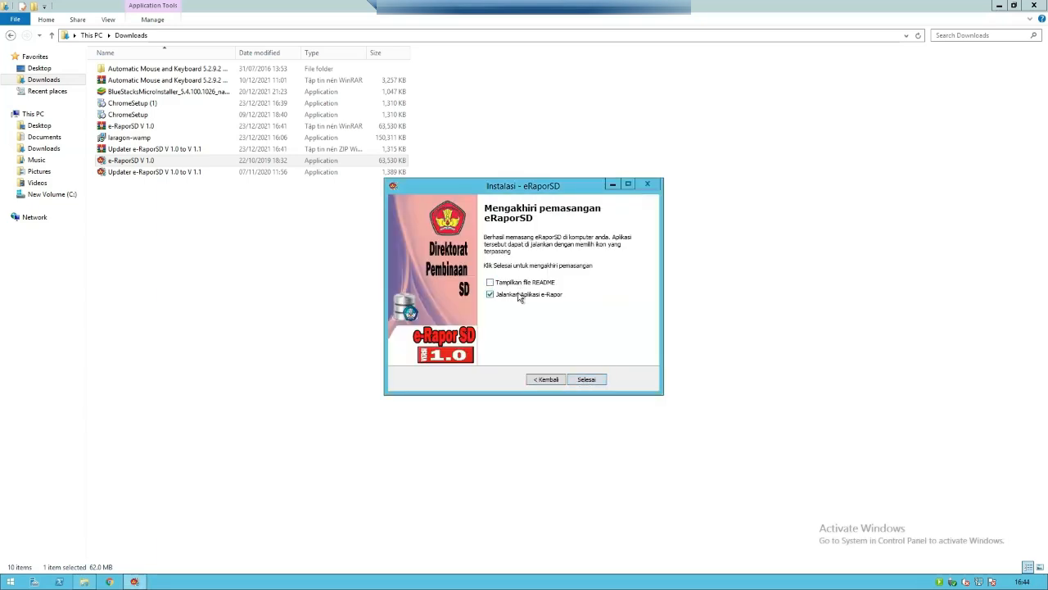
left_click(522, 295)
left_click(583, 380)
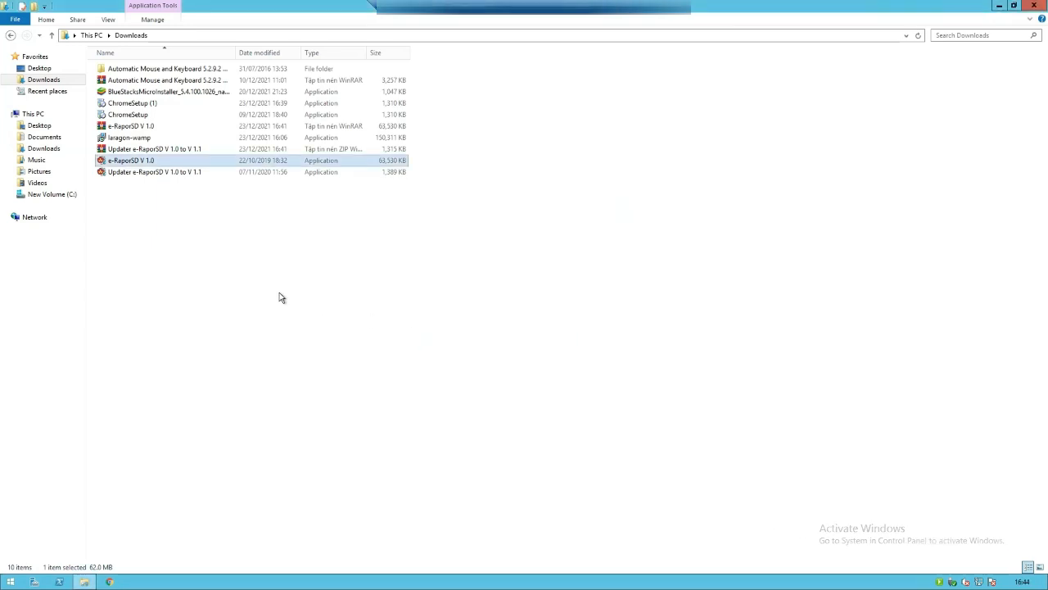
double_click(124, 172)
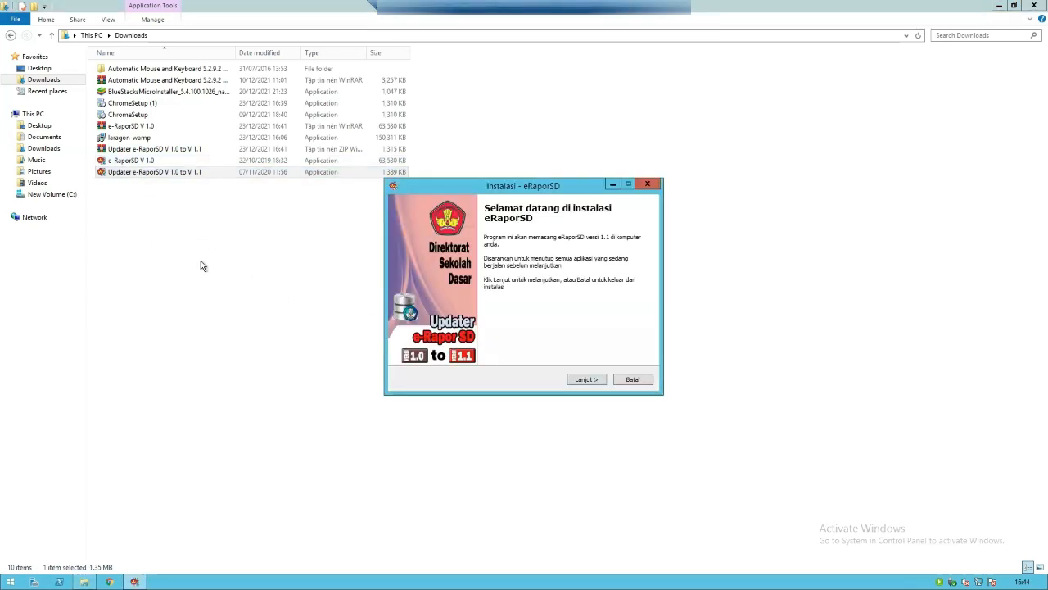
- Accept the updater license with Saya setuju and install the 1.1 update
left_click(580, 380)
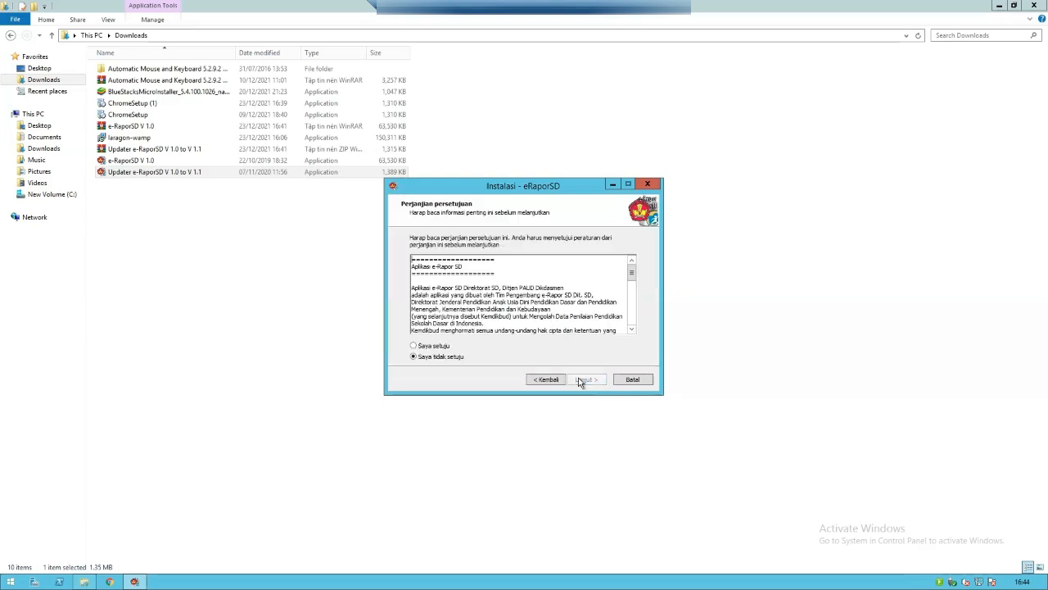
left_click(443, 348)
left_click(586, 380)
left_click(587, 380)
left_click(587, 380)
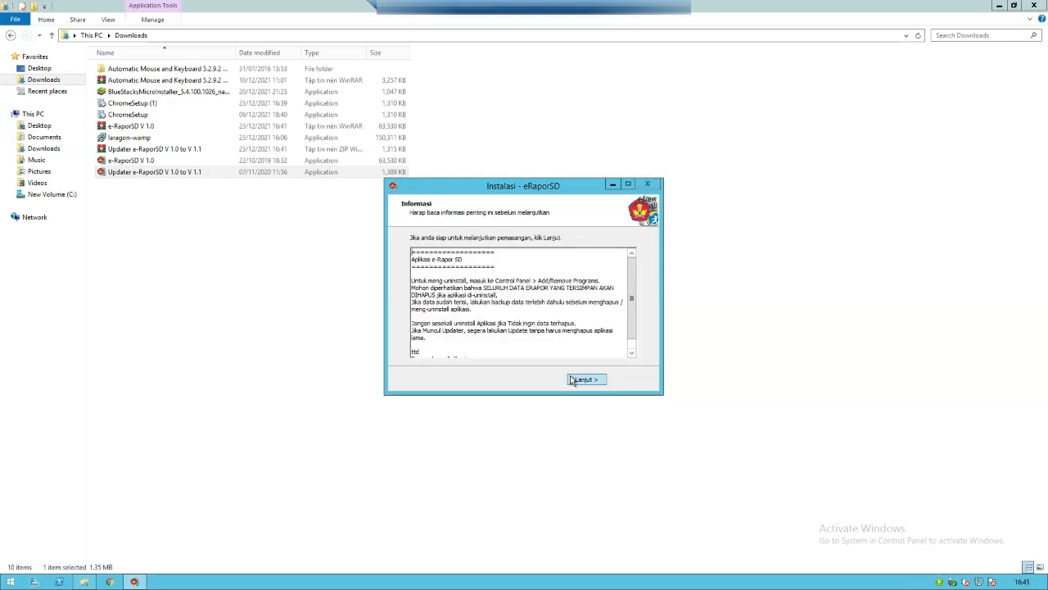
- Close the updater from its final page with Tampilkan file README unchecked
left_click(573, 380)
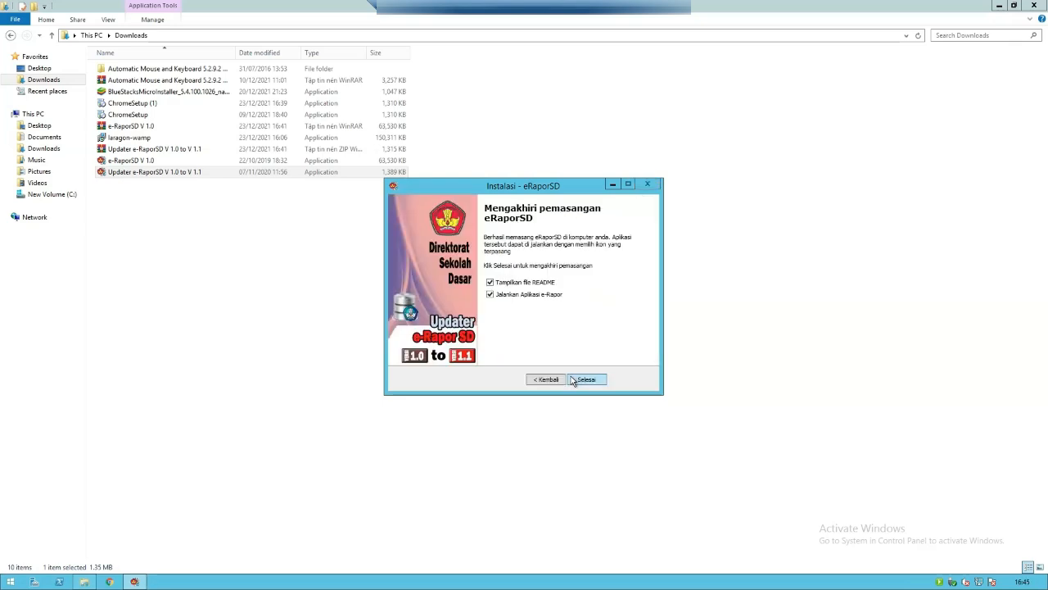
left_click(540, 284)
left_click(999, 6)
right_click(718, 111)
left_click(729, 136)
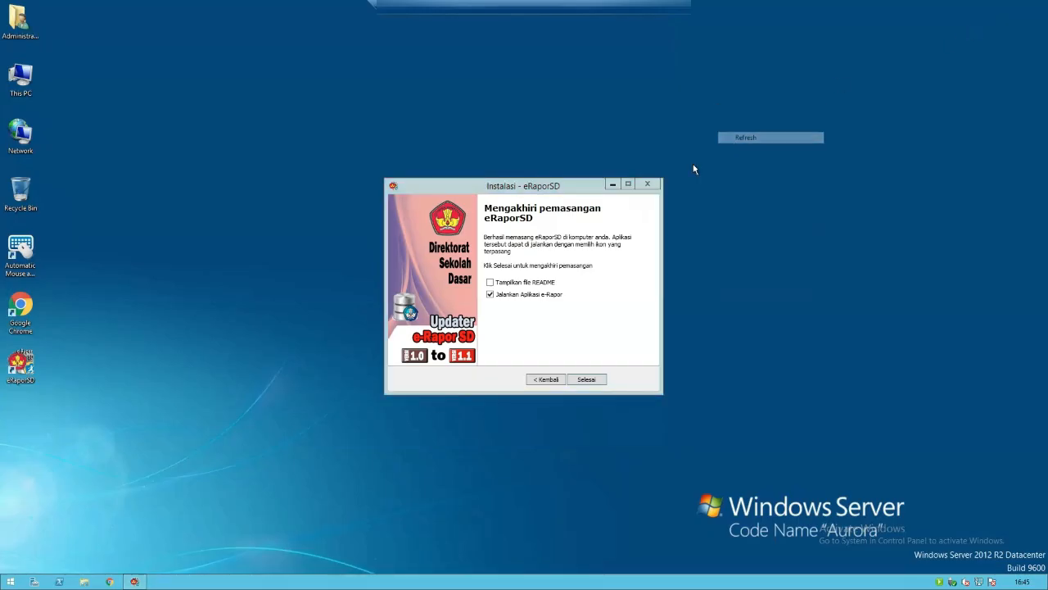
left_click(581, 380)
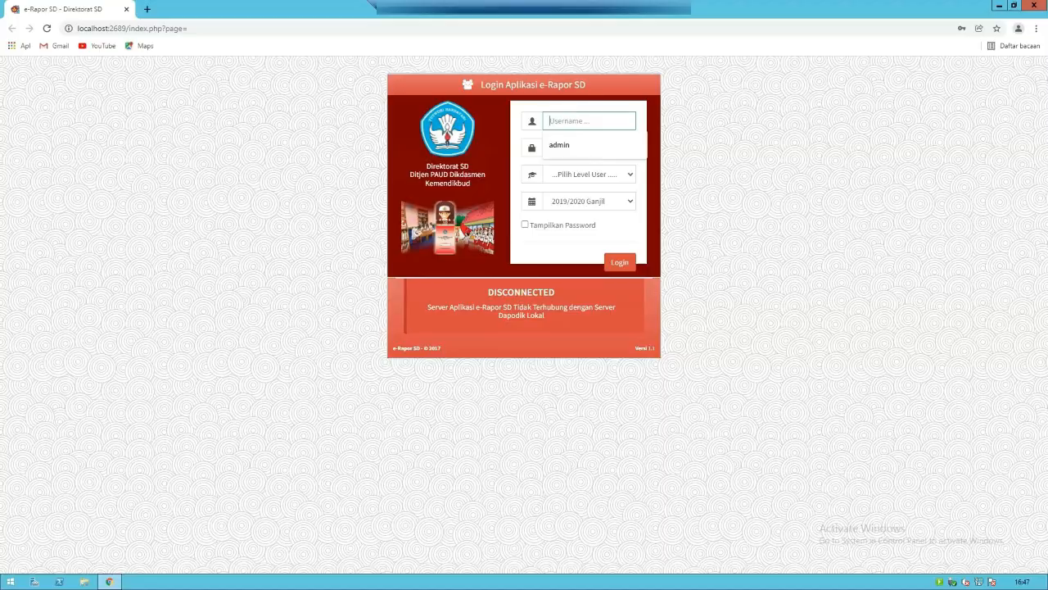
- Log in as Admin with the saved username and password, then open a new tab
left_click(561, 145)
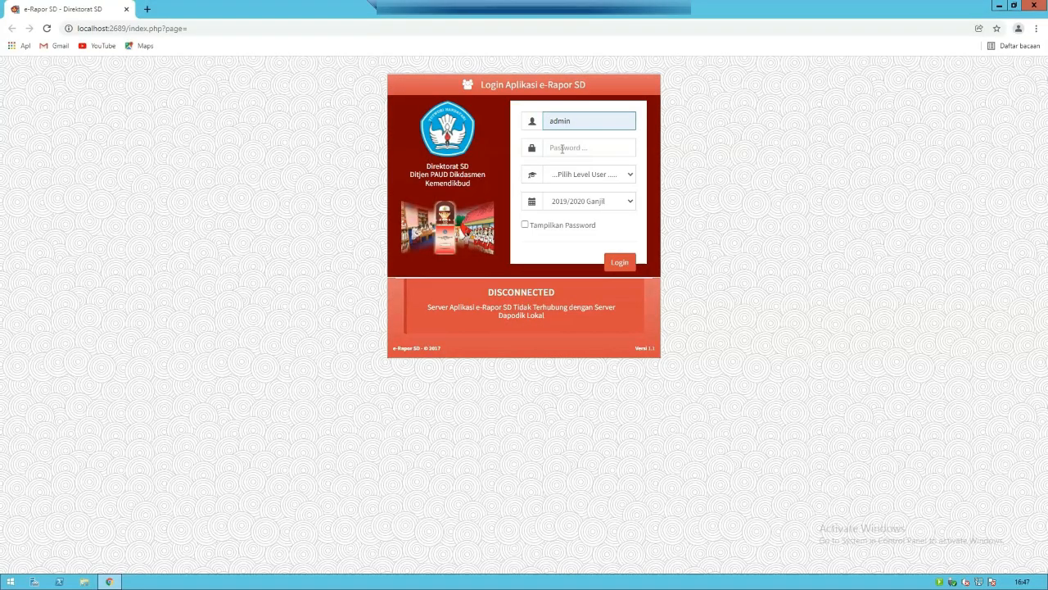
key("Tab")
type("•••••••")
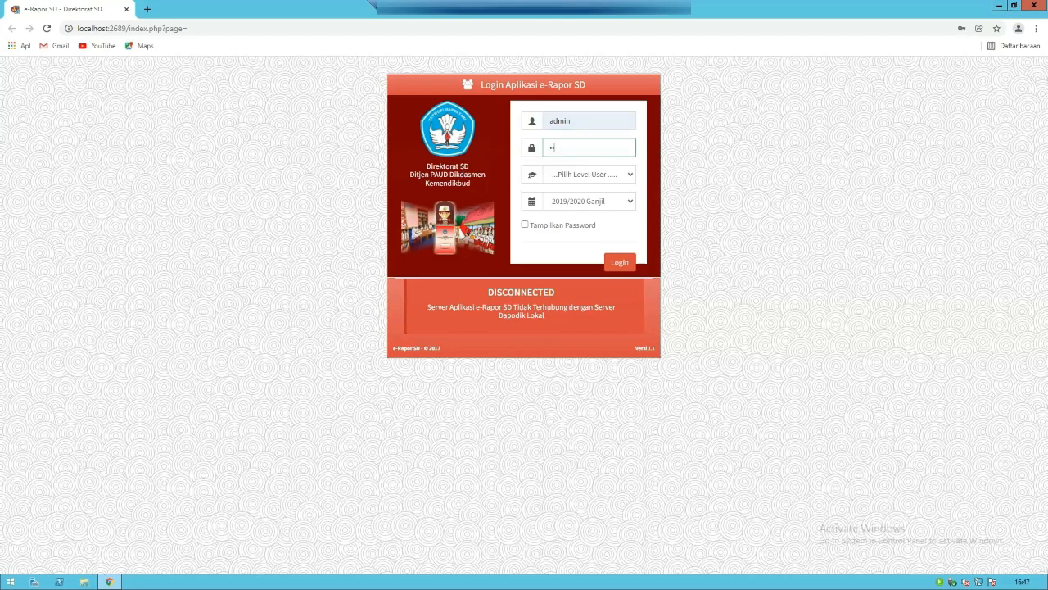
type("••••")
left_click(576, 175)
left_click(570, 208)
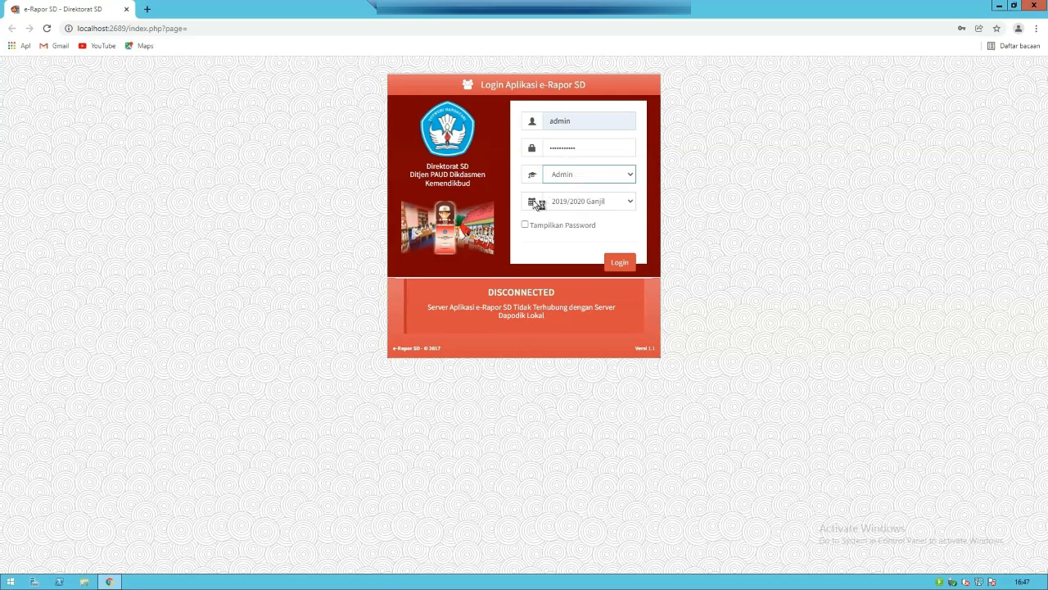
left_click(614, 262)
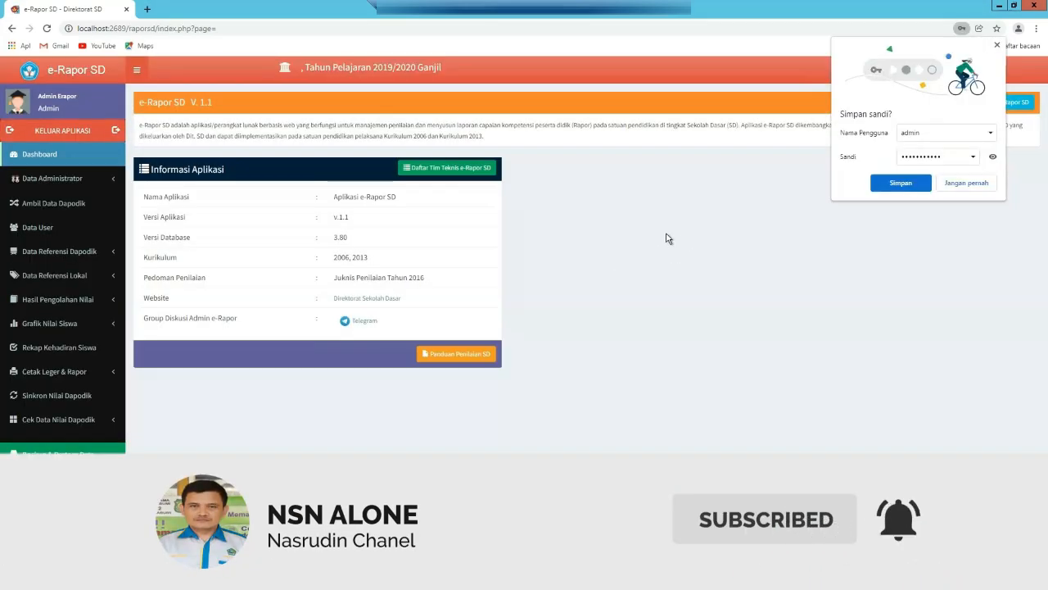
left_click(997, 46)
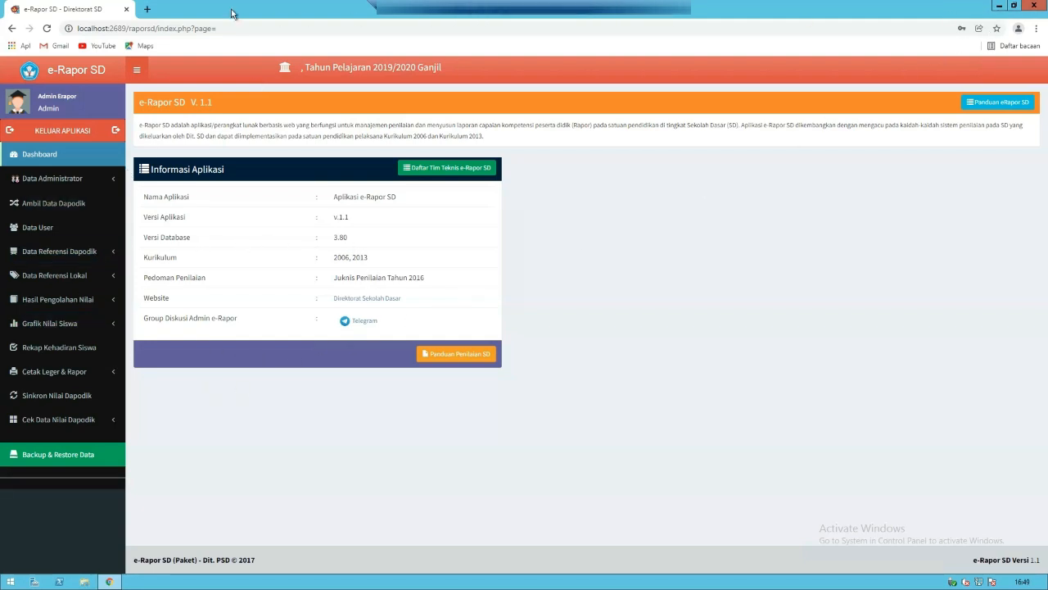
left_click(147, 9)
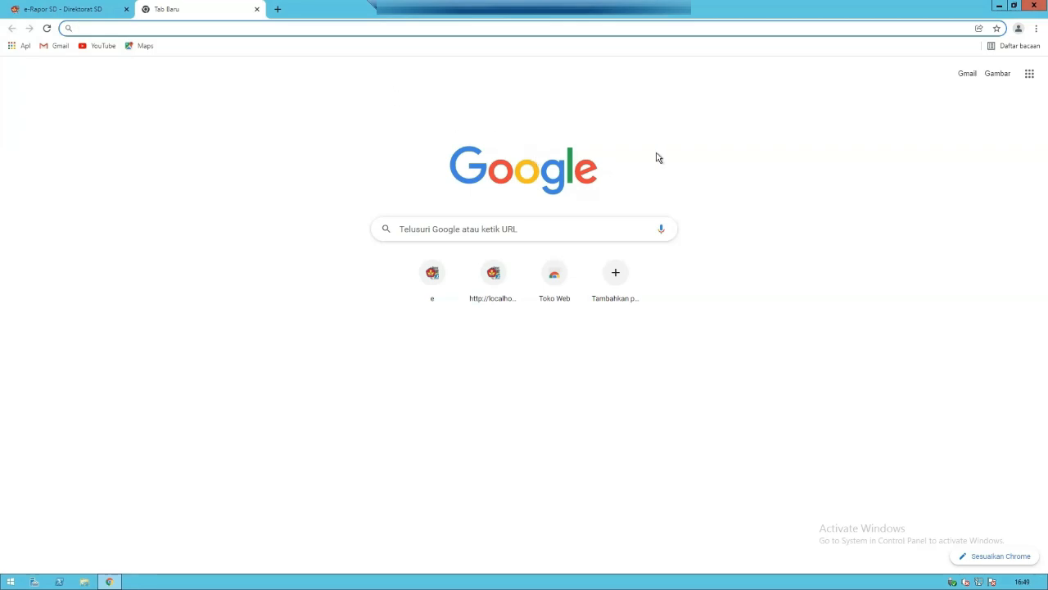
- Sign in to the Google account via Gmail with its e-mail and password, then open Drive
left_click(972, 79)
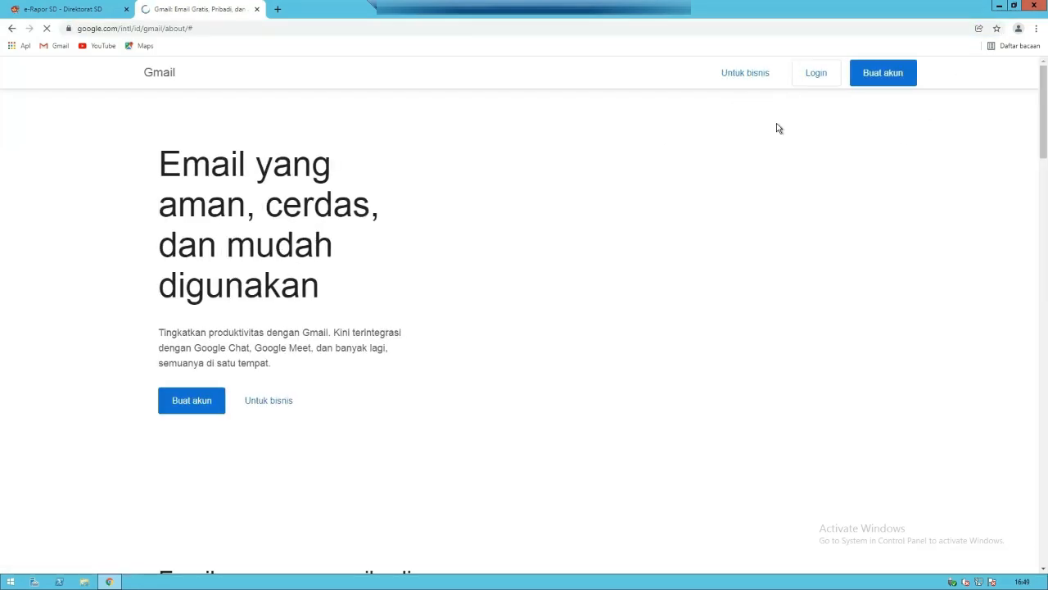
left_click(820, 76)
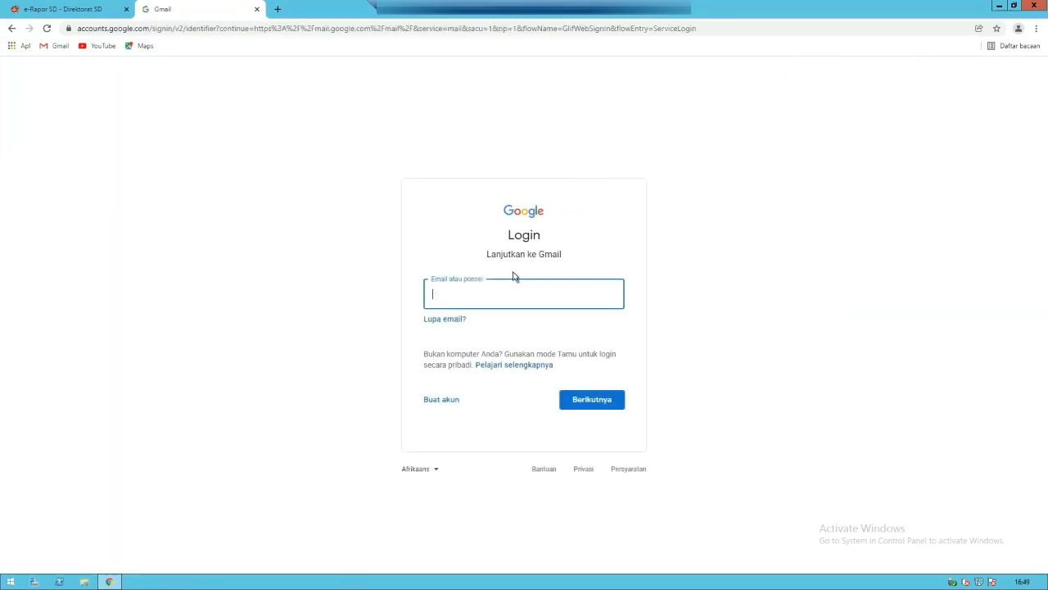
left_click(581, 401)
type("•")
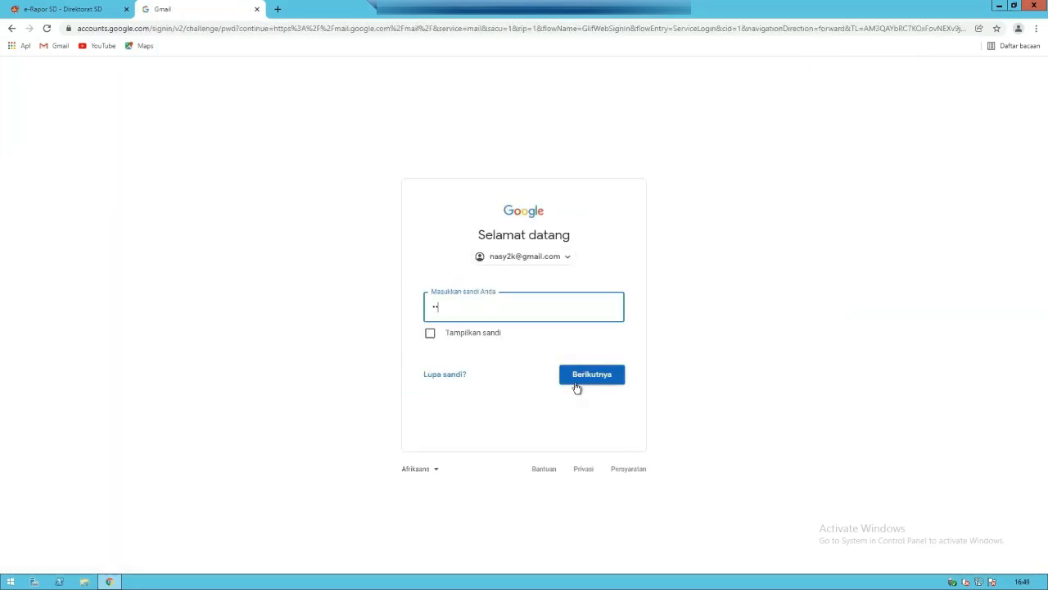
left_click(576, 383)
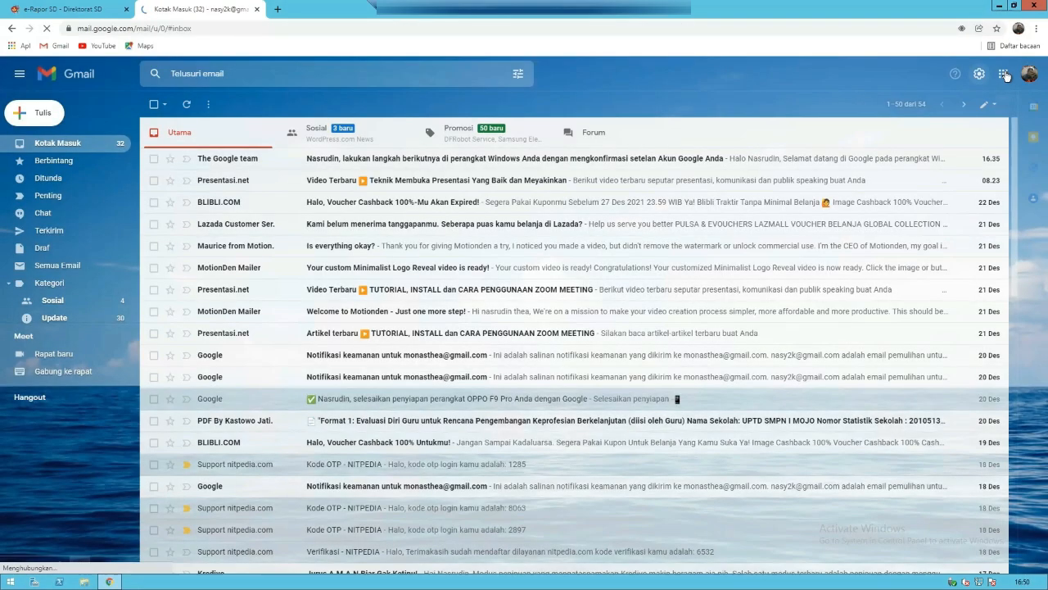
left_click(1005, 77)
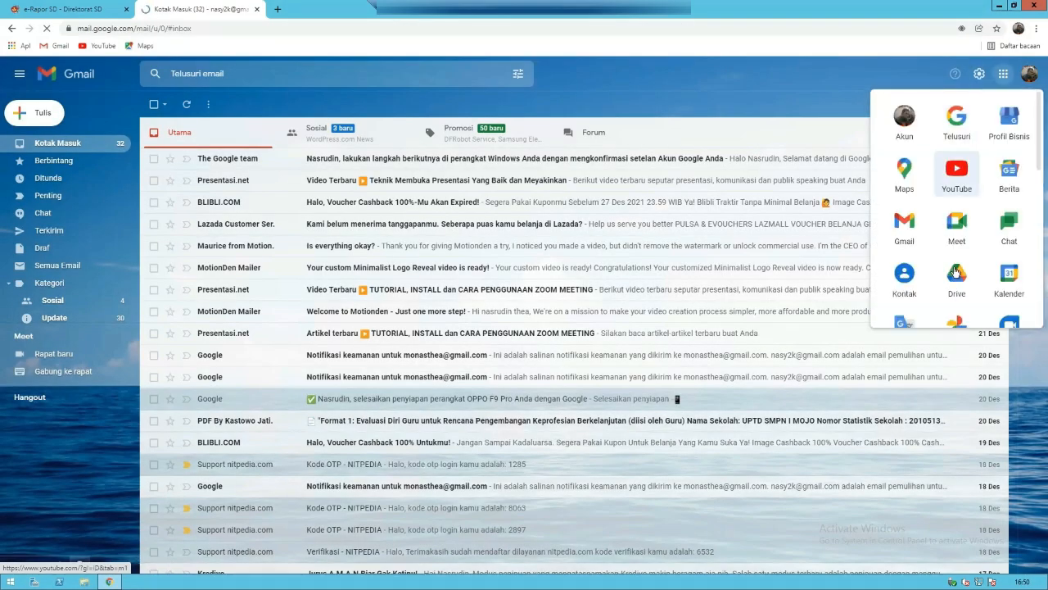
left_click(956, 273)
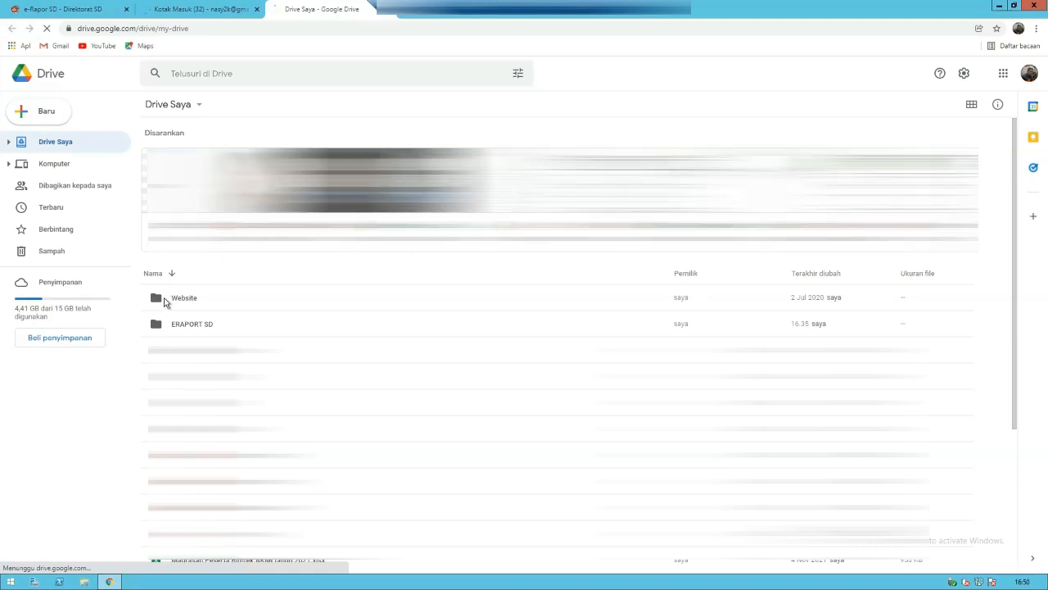
- Download BC_eraporSD_20211223.wdp from the ERAPORT SD folder in My Drive
double_click(164, 299)
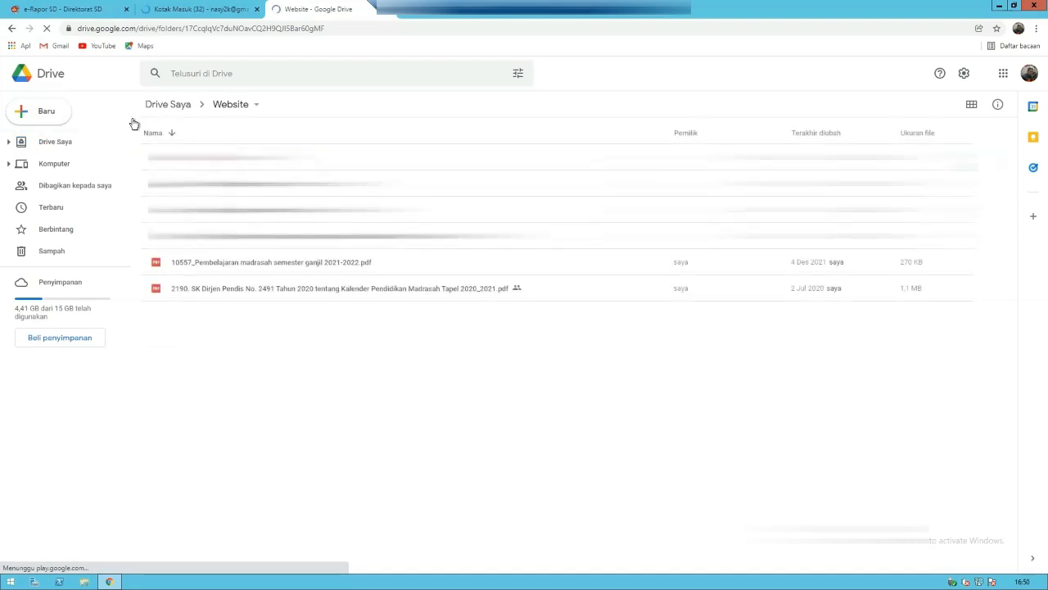
left_click(161, 105)
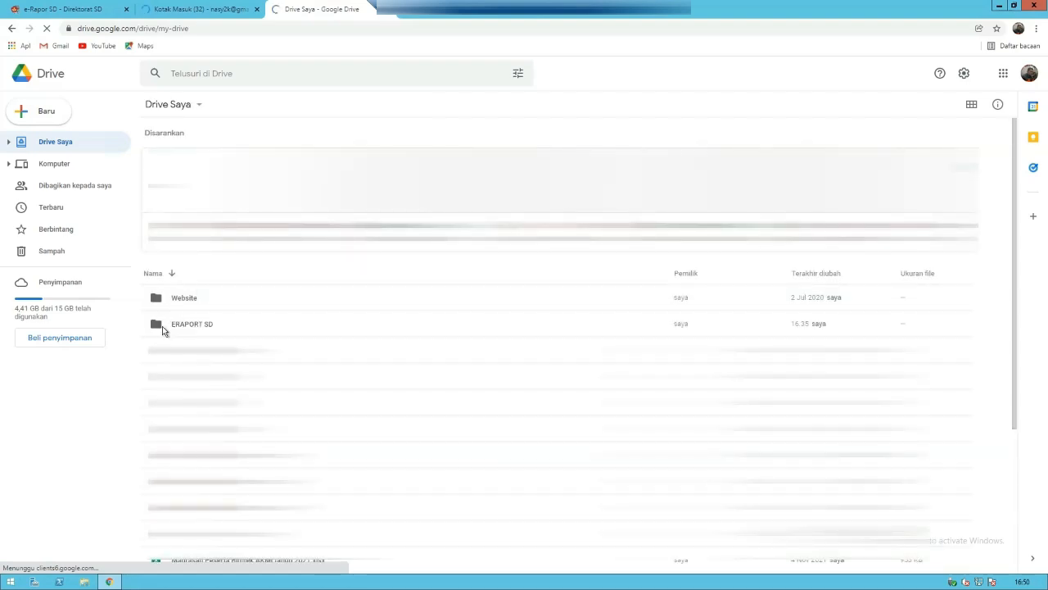
left_click(159, 328)
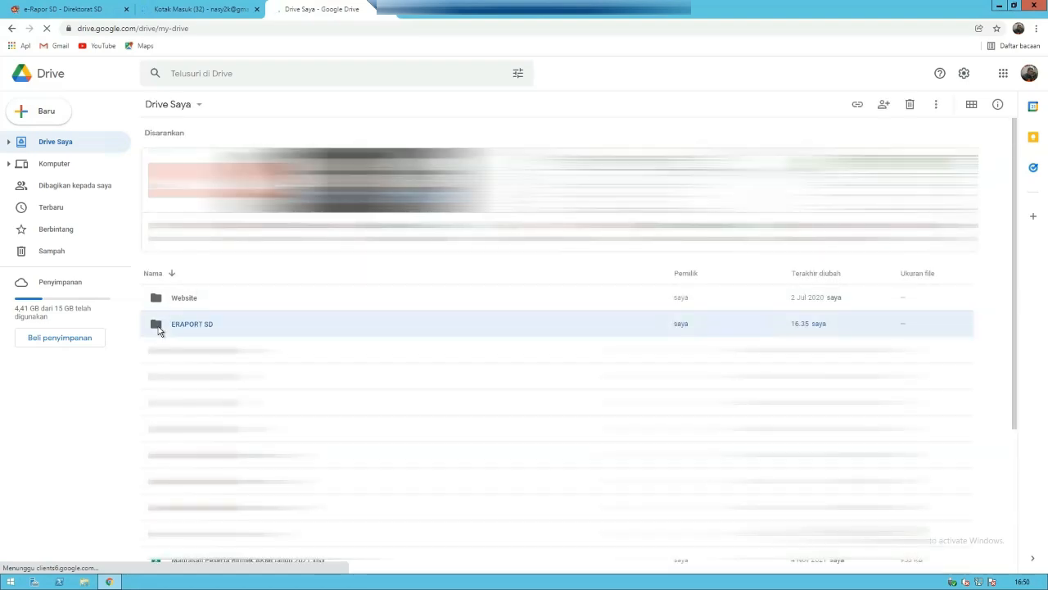
double_click(160, 328)
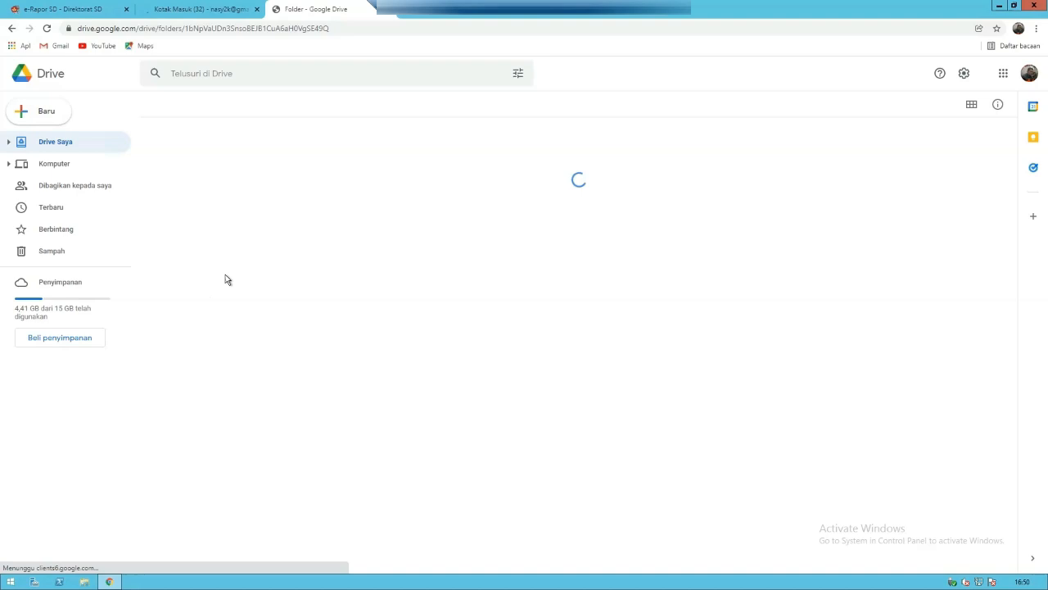
left_click(169, 161)
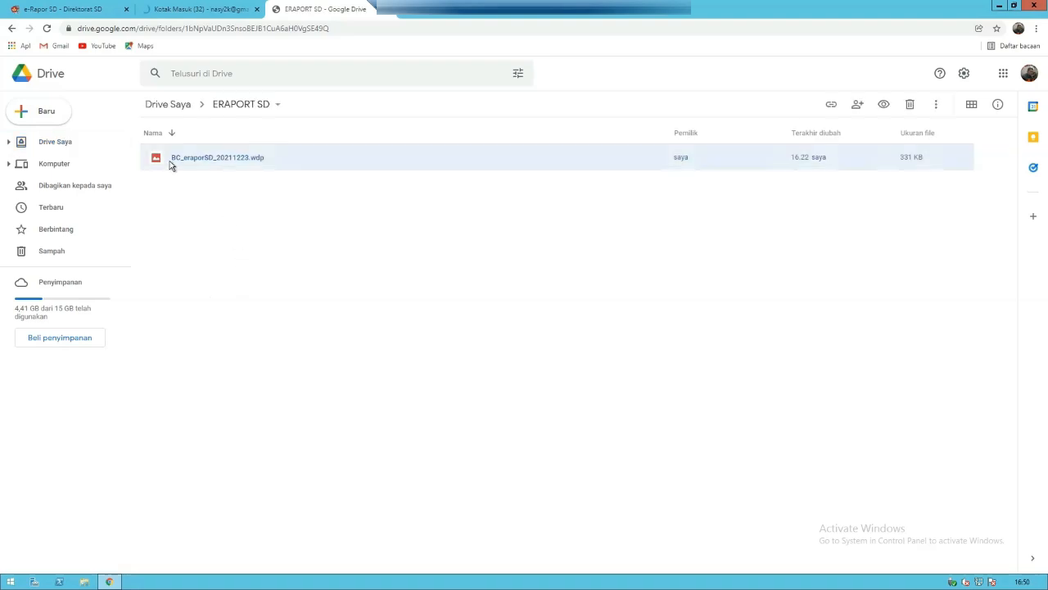
right_click(170, 161)
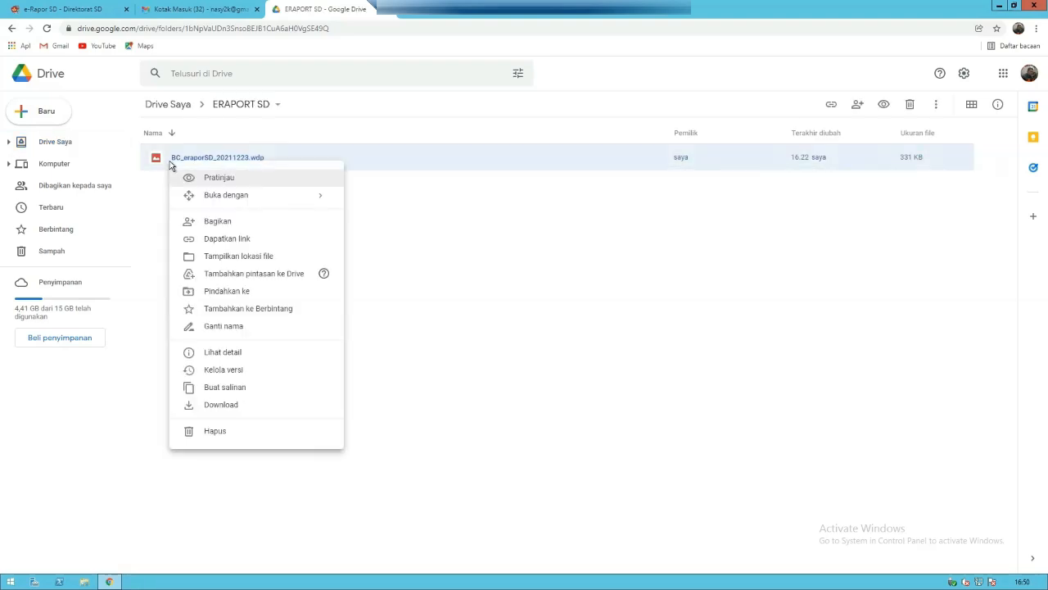
left_click(217, 407)
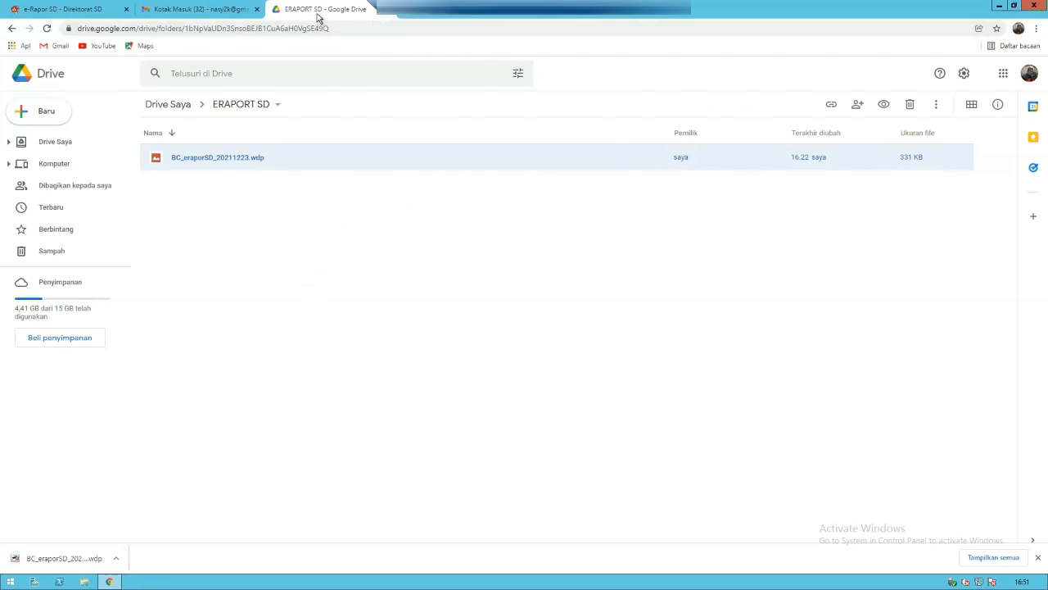
- Sign out of the Google account and close the Gmail and Drive tabs
left_click(1029, 77)
left_click(962, 263)
left_click(214, 10)
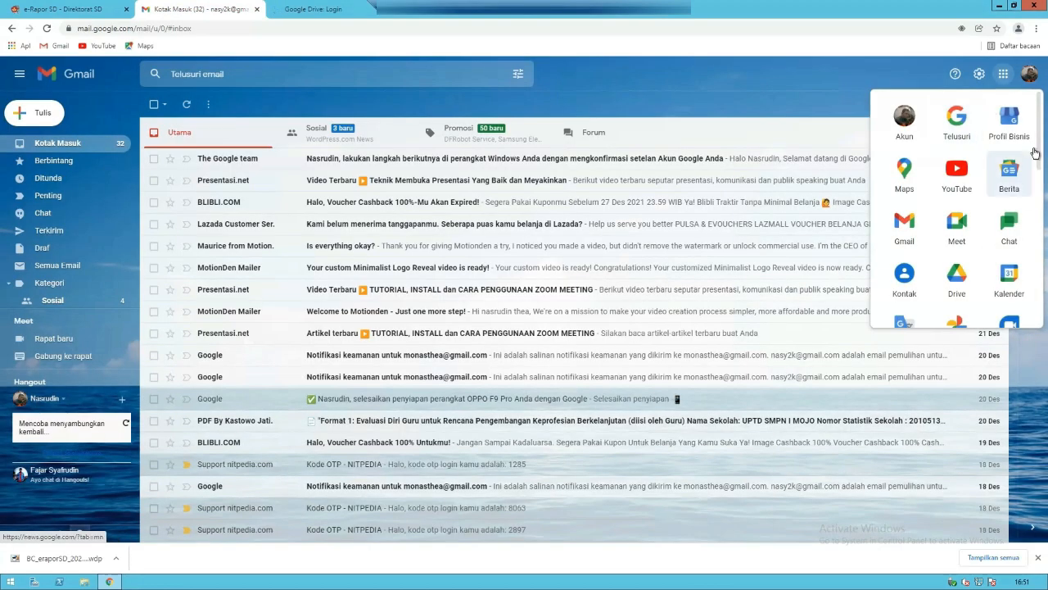
left_click(1028, 74)
left_click(947, 330)
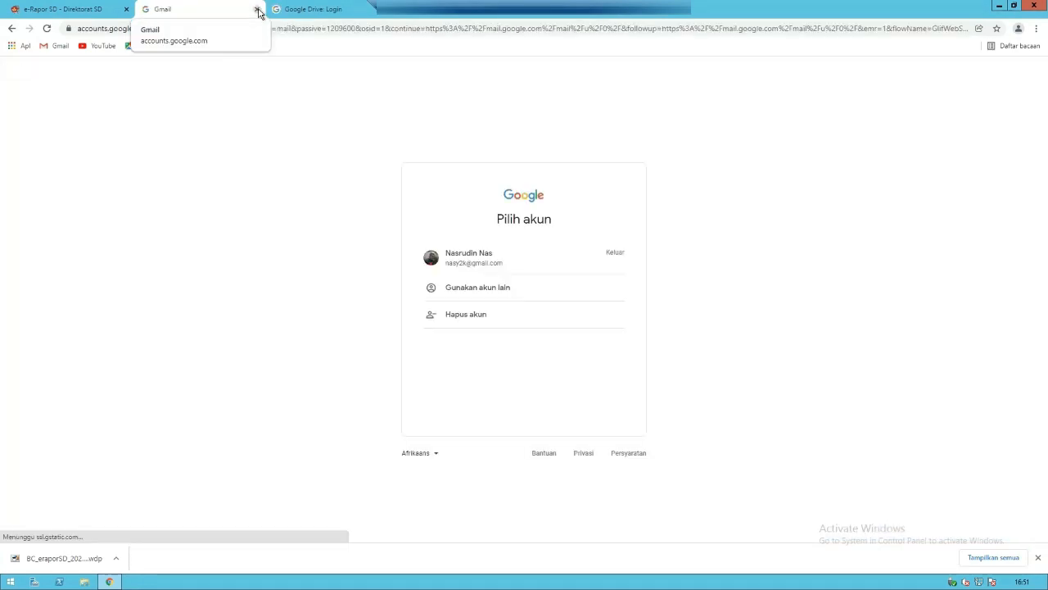
left_click(257, 9)
left_click(258, 9)
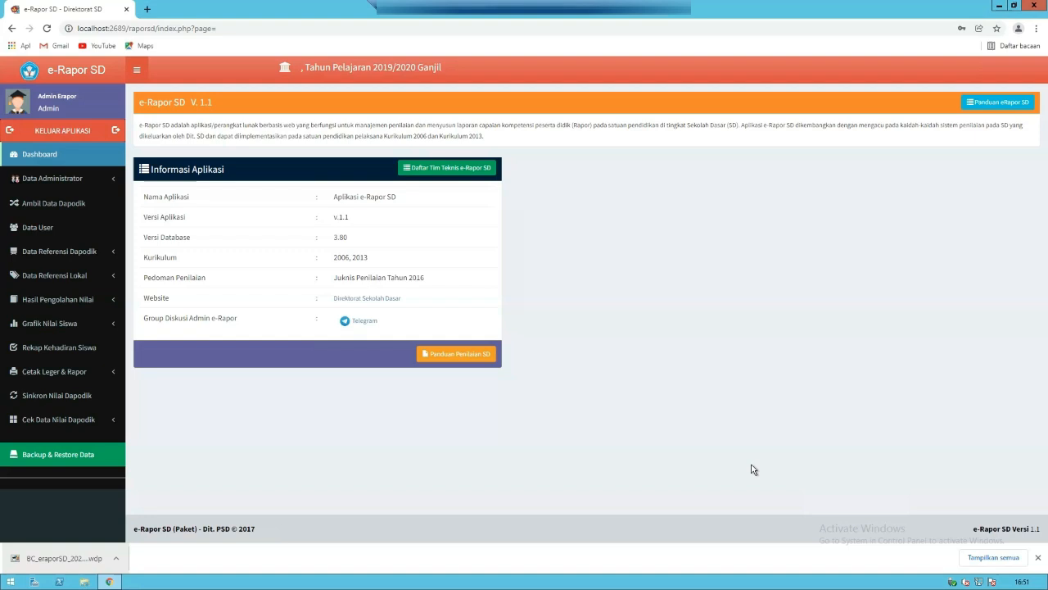
- Choose BC_eraporSD_20211223 from Downloads as the backup file on the Restore Data tab
left_click(1037, 559)
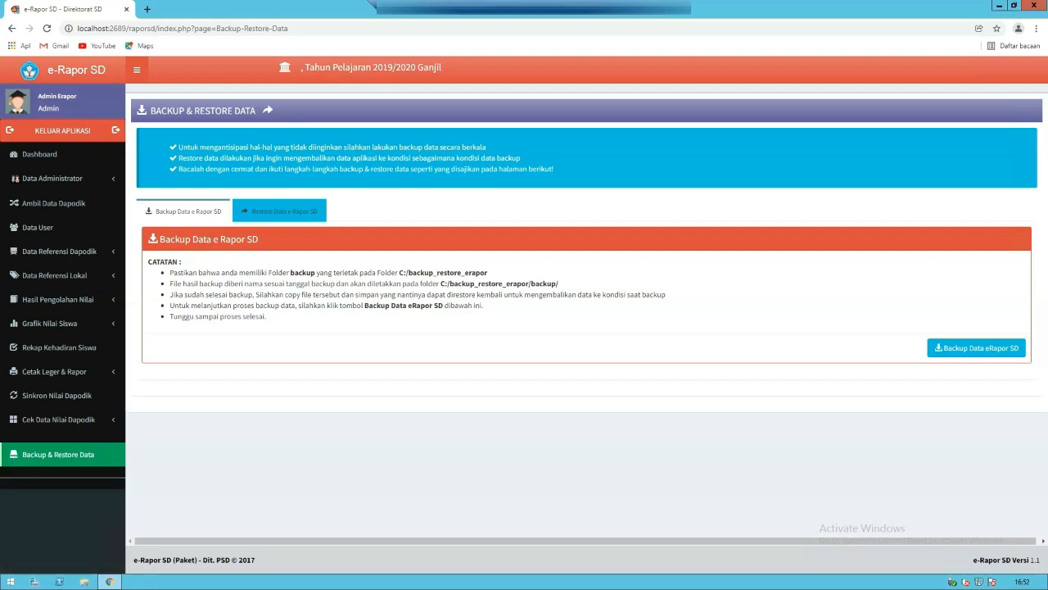
left_click(297, 216)
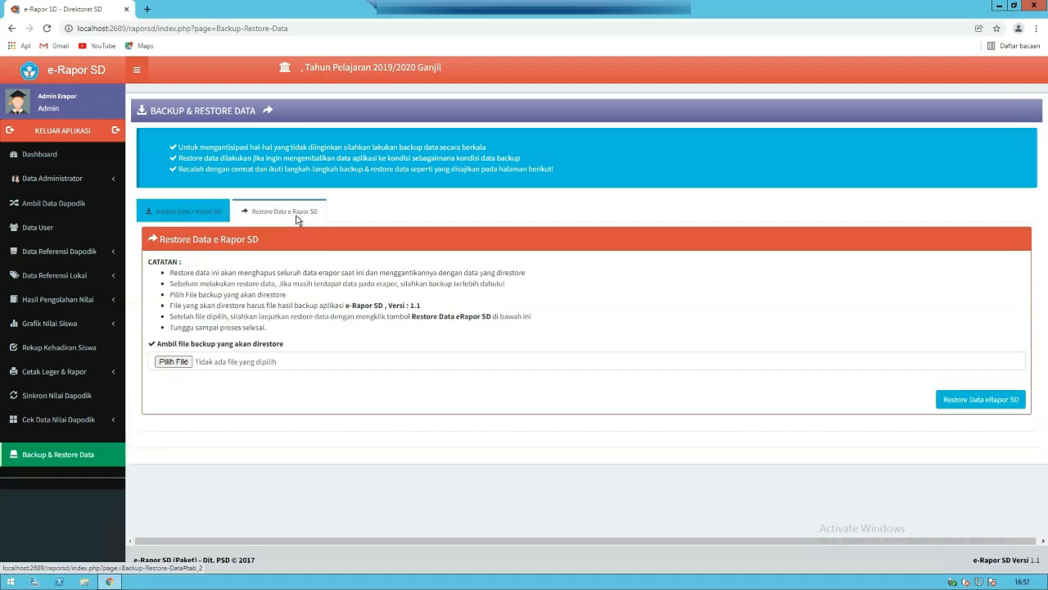
left_click(181, 363)
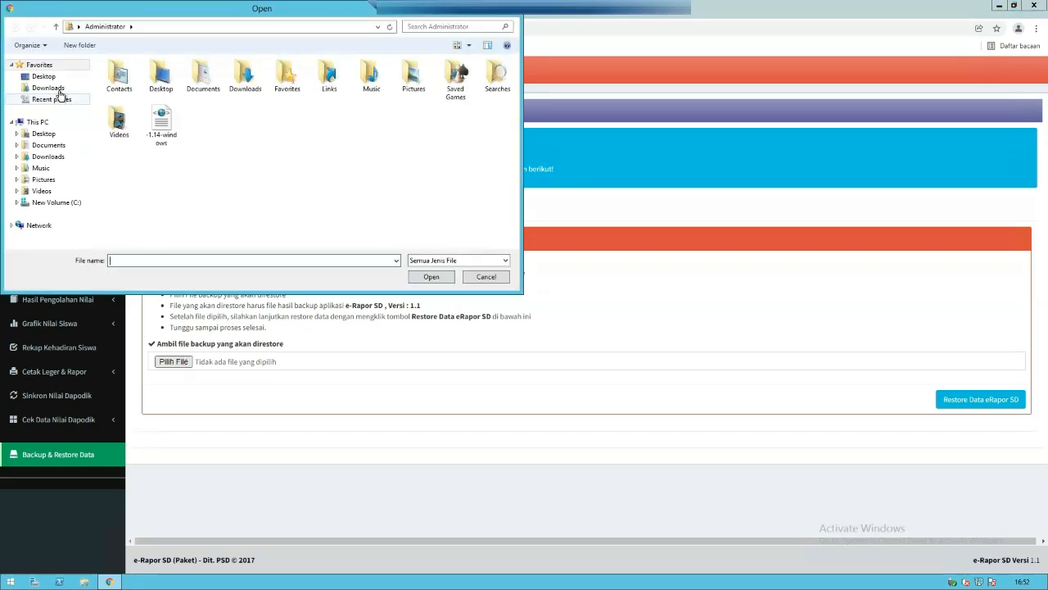
left_click(60, 92)
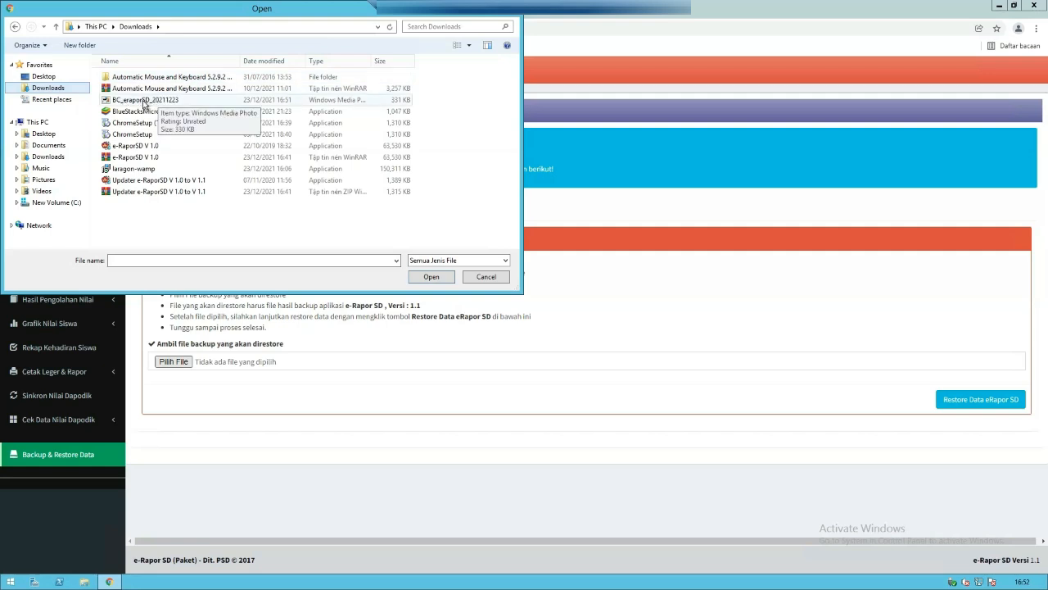
left_click(144, 99)
left_click(429, 276)
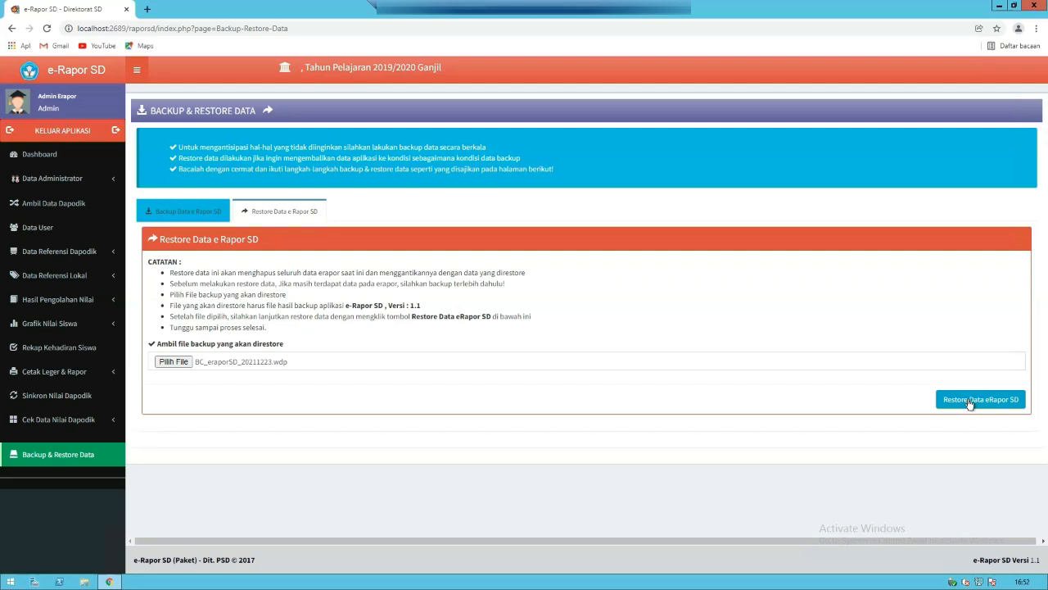
- Run Restore Data eRapor SD, exit with Keluar after success, and focus the Username field
left_click(969, 401)
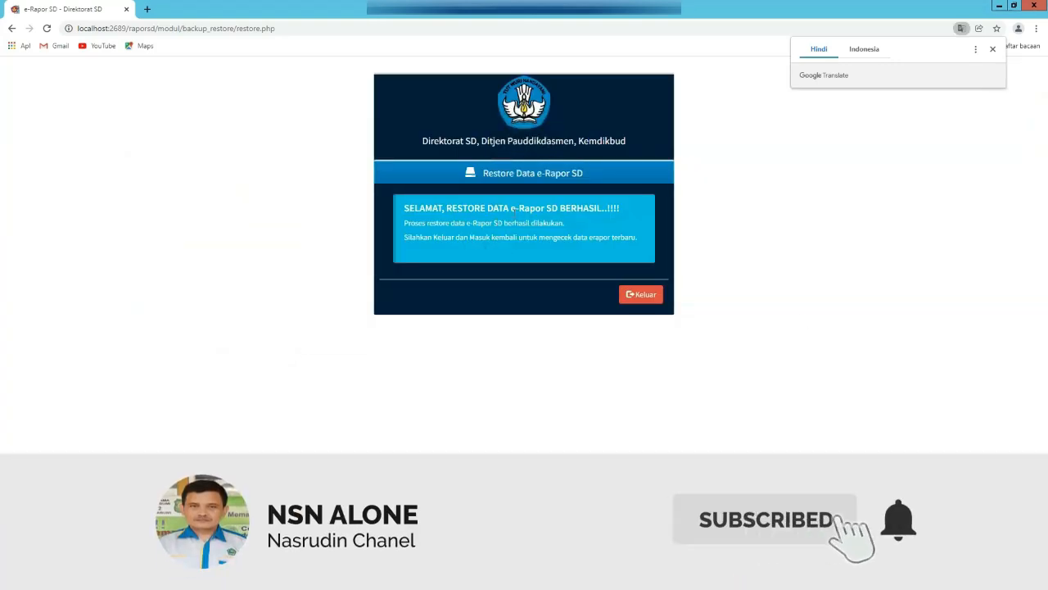
left_click(637, 298)
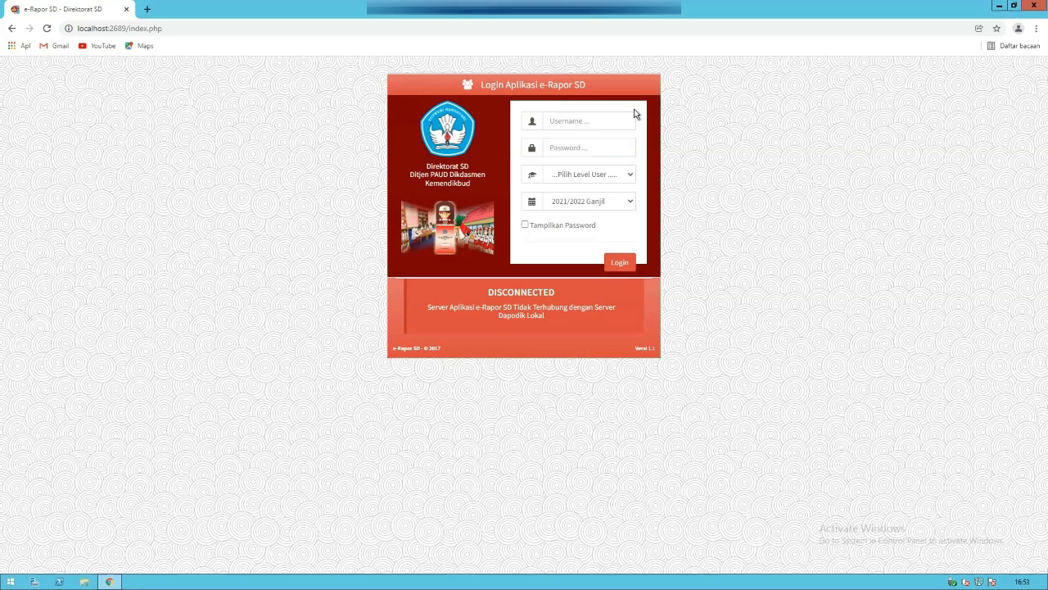
left_click(592, 121)
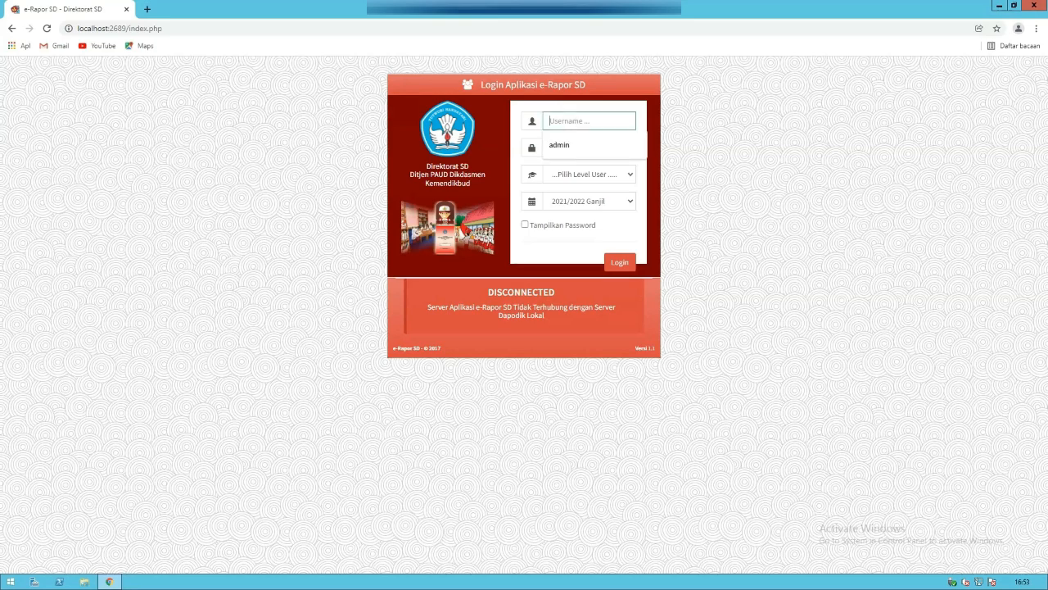
- Sign in with the saved admin username and password, choosing the Admin user level
left_click(569, 145)
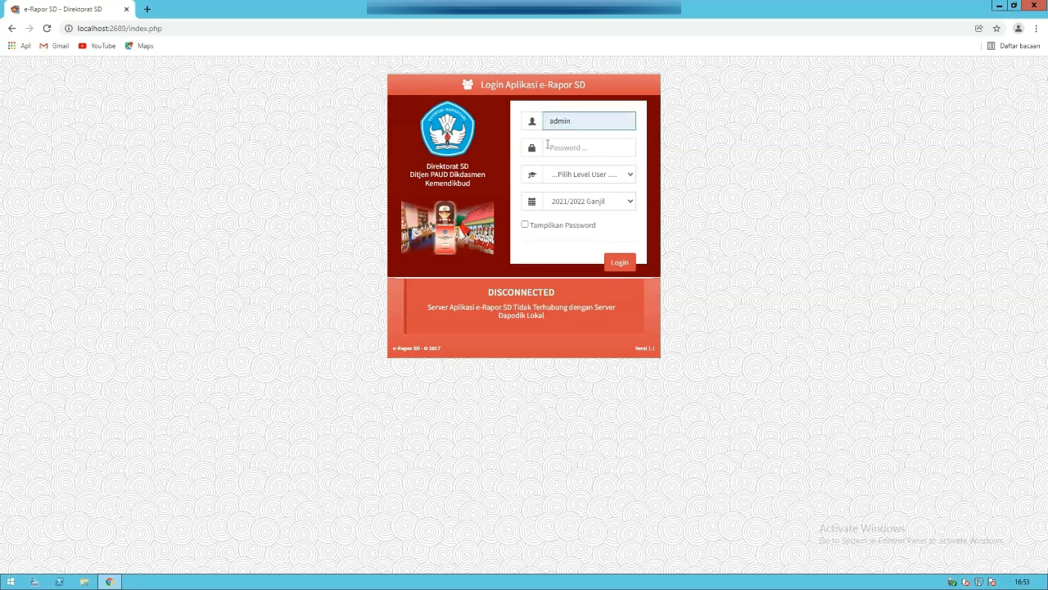
left_click(548, 146)
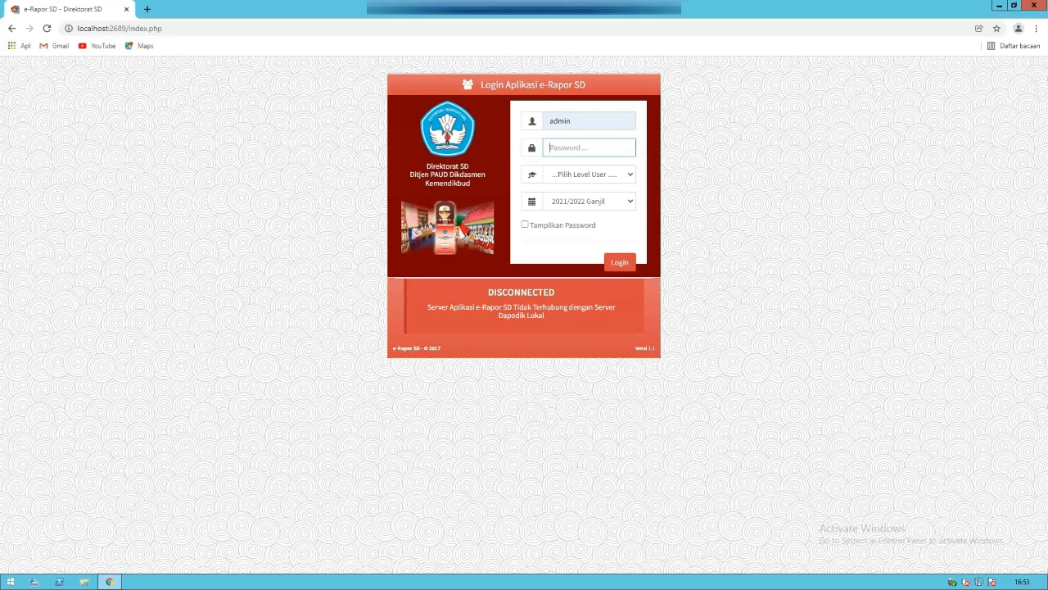
type("•")
key("ctrl+a")
key("BackSpace")
type("•")
left_click(563, 176)
left_click(571, 207)
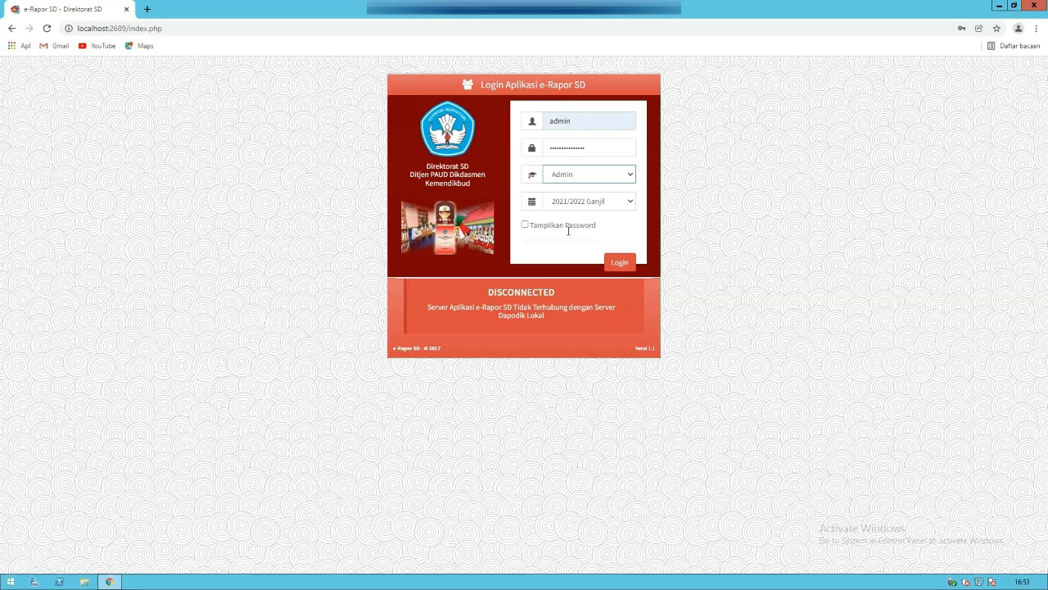
left_click(617, 262)
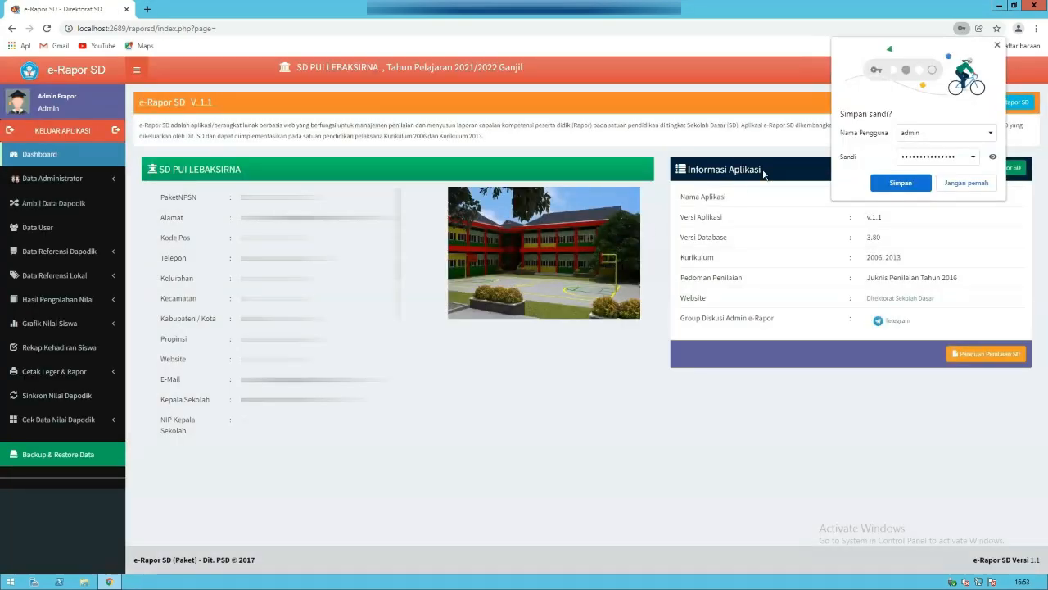
- Decline saving the password, open Data User with its eight teacher accounts, then un-maximize the remote window
left_click(959, 185)
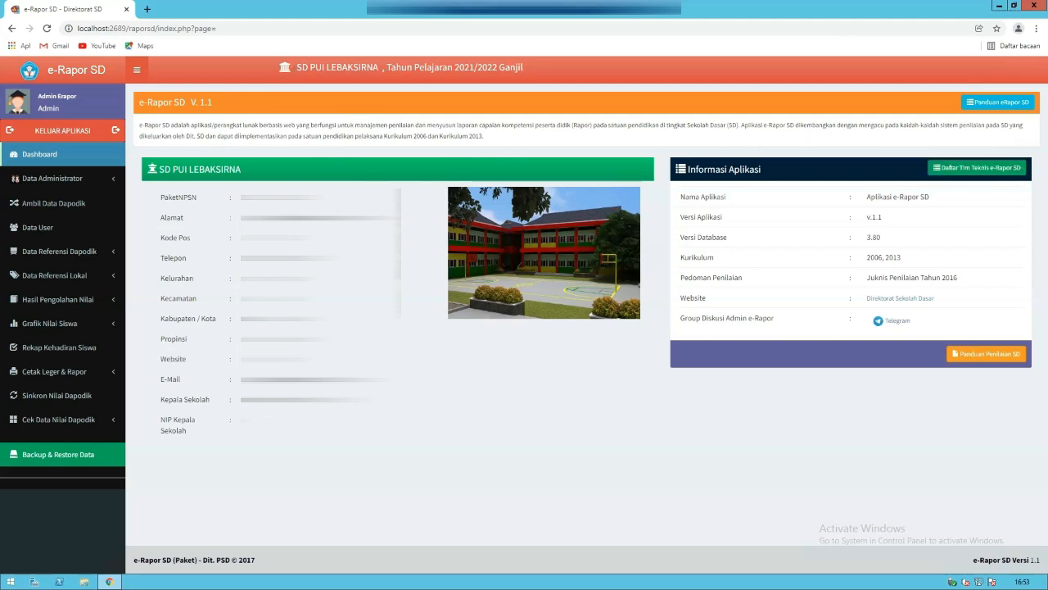
left_click_drag(298, 67, 540, 68)
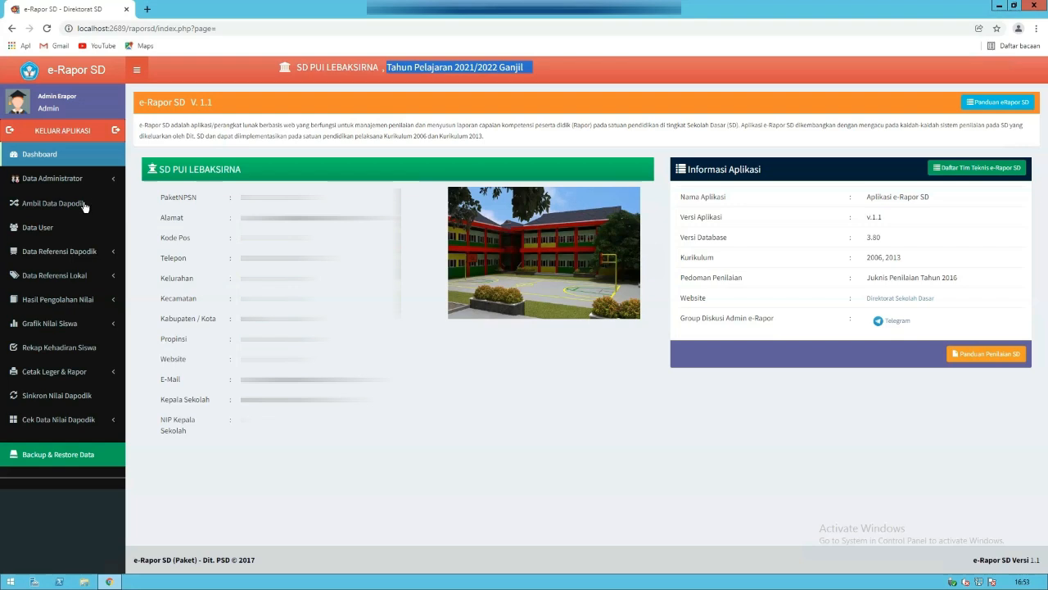
left_click(58, 228)
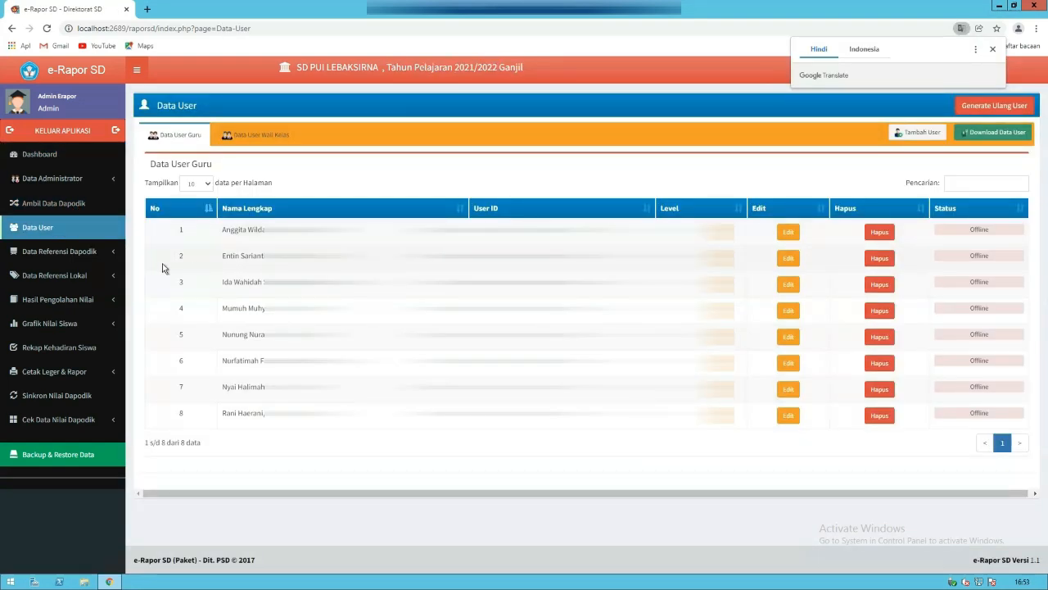
left_click(991, 48)
left_click(52, 158)
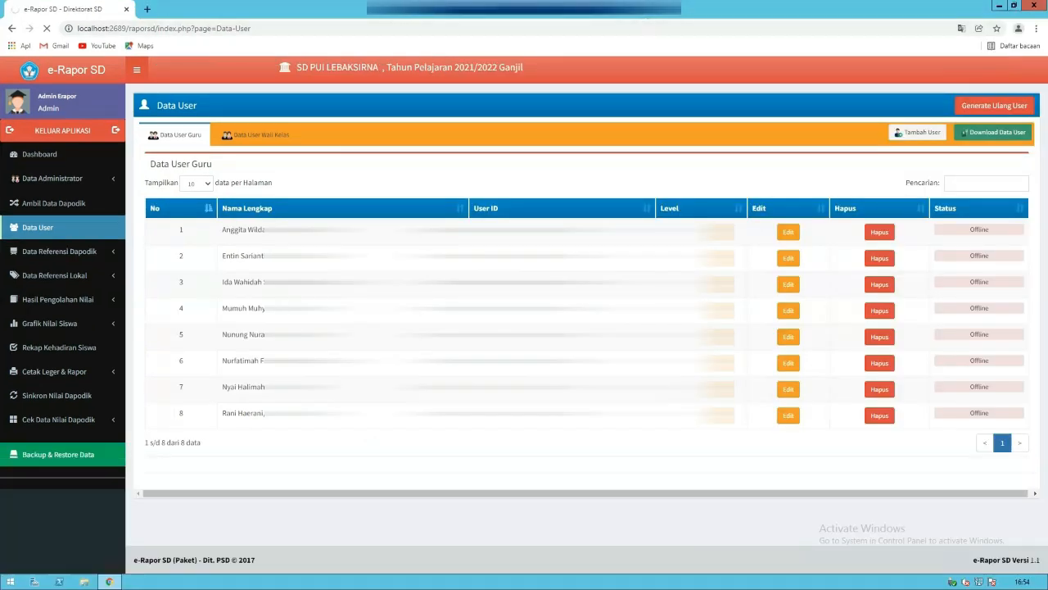
left_click_drag(638, 16, 657, 28)
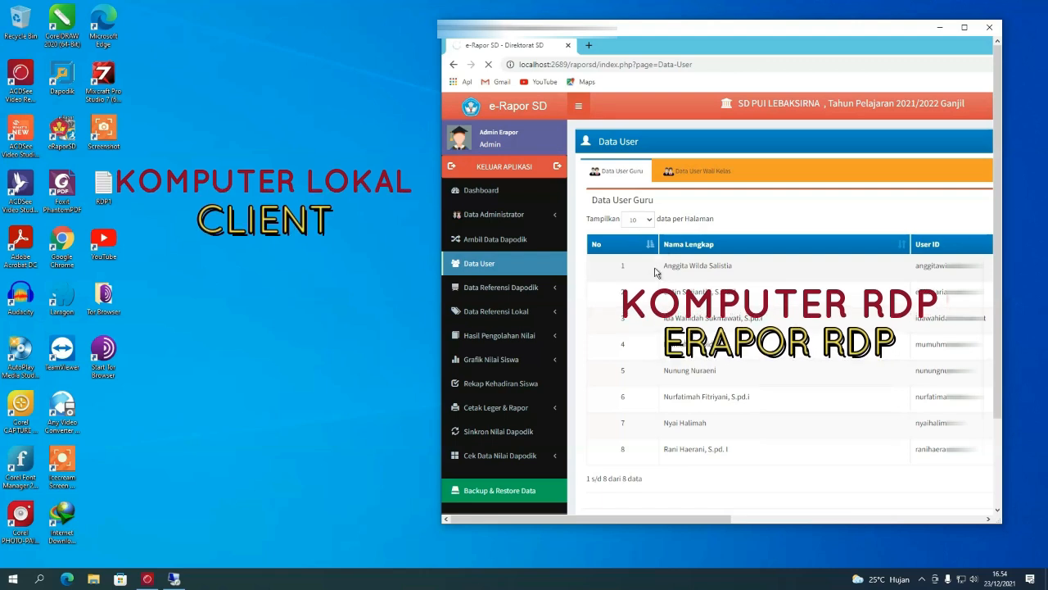
- Refresh the remote desktop several times, then minimize the Remote Desktop Connection window
right_click(185, 127)
left_click(197, 157)
right_click(184, 115)
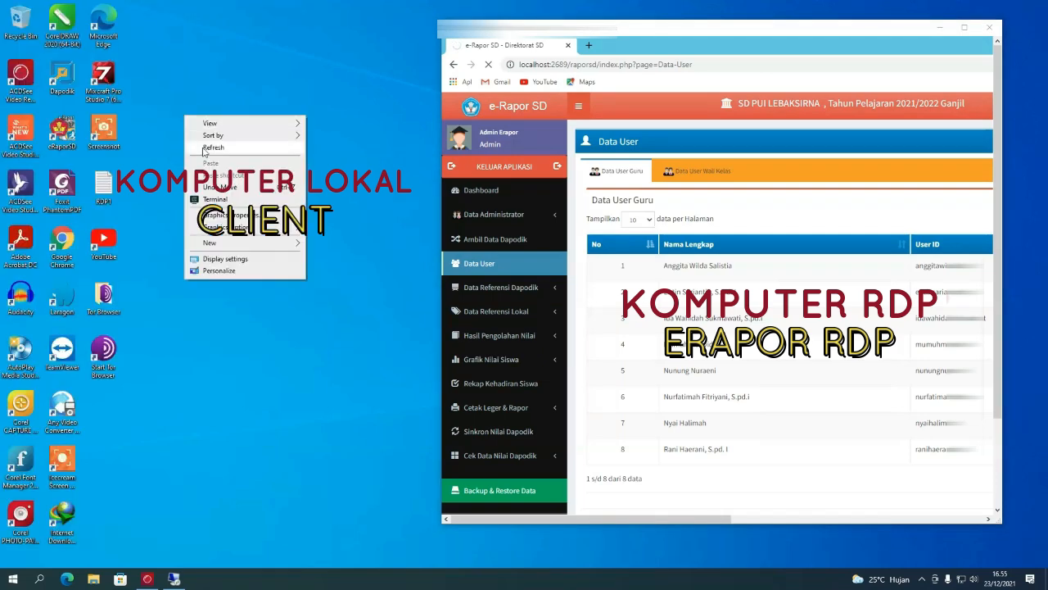
left_click(205, 147)
right_click(191, 122)
left_click(209, 153)
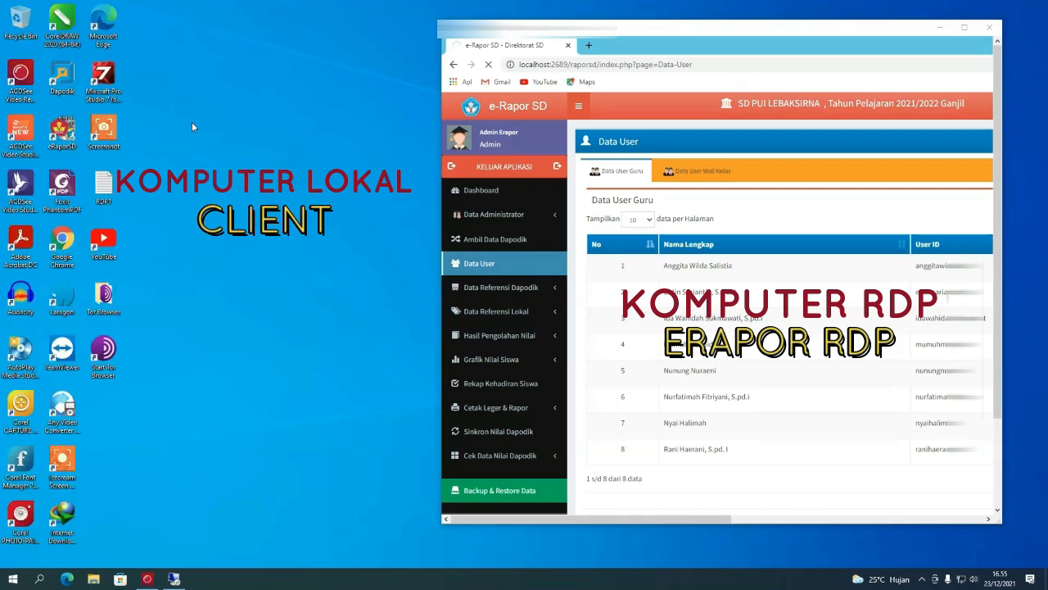
right_click(191, 122)
left_click(208, 155)
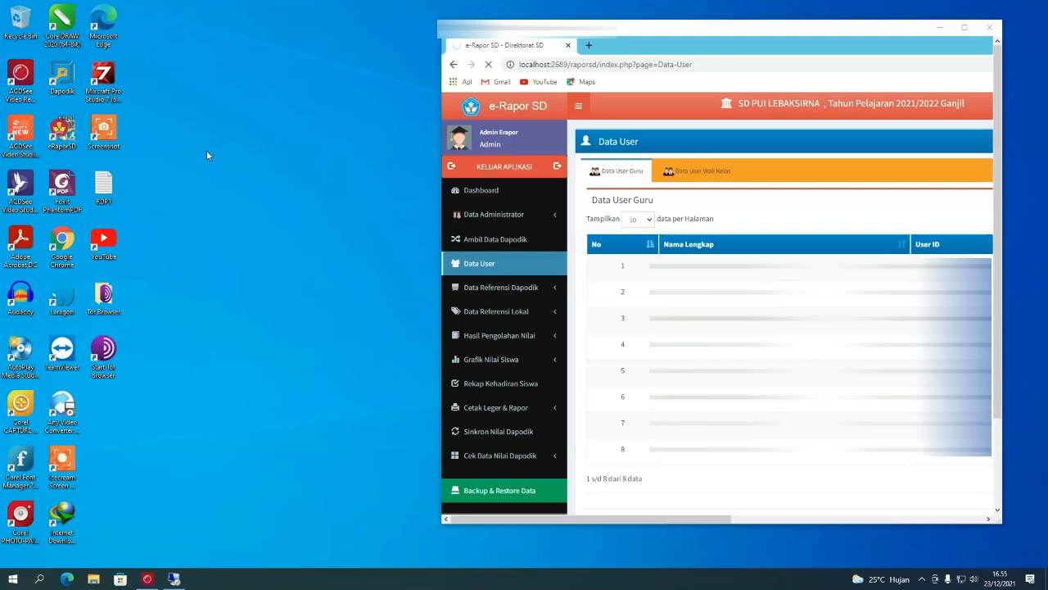
right_click(199, 127)
left_click(213, 163)
right_click(211, 162)
left_click(226, 194)
left_click(938, 30)
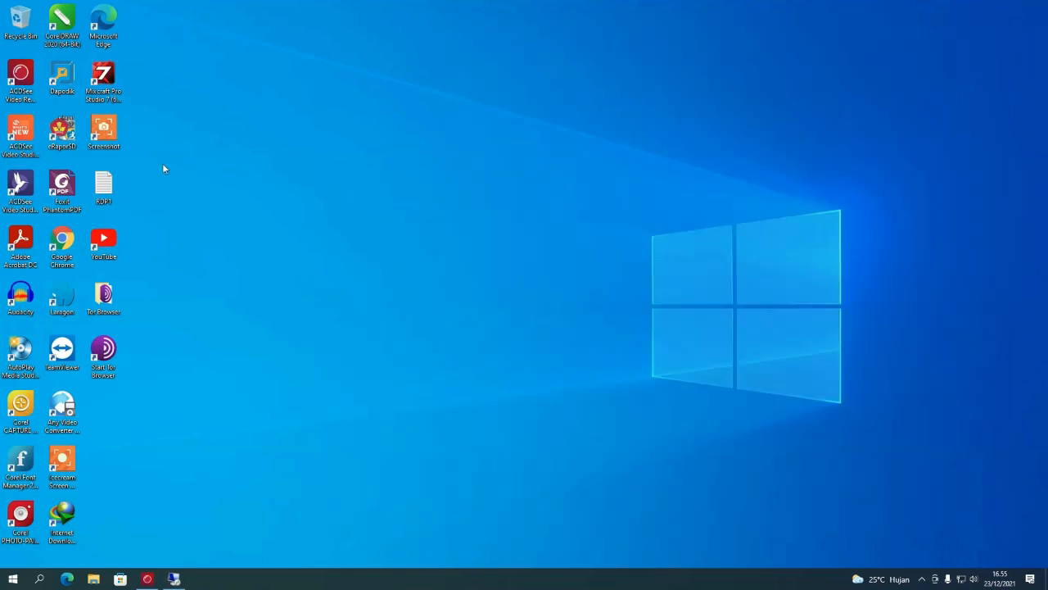
- Copy the first line of the RDP1 notes, then set Notepad aside and return to the e-Rapor SD browser
double_click(105, 186)
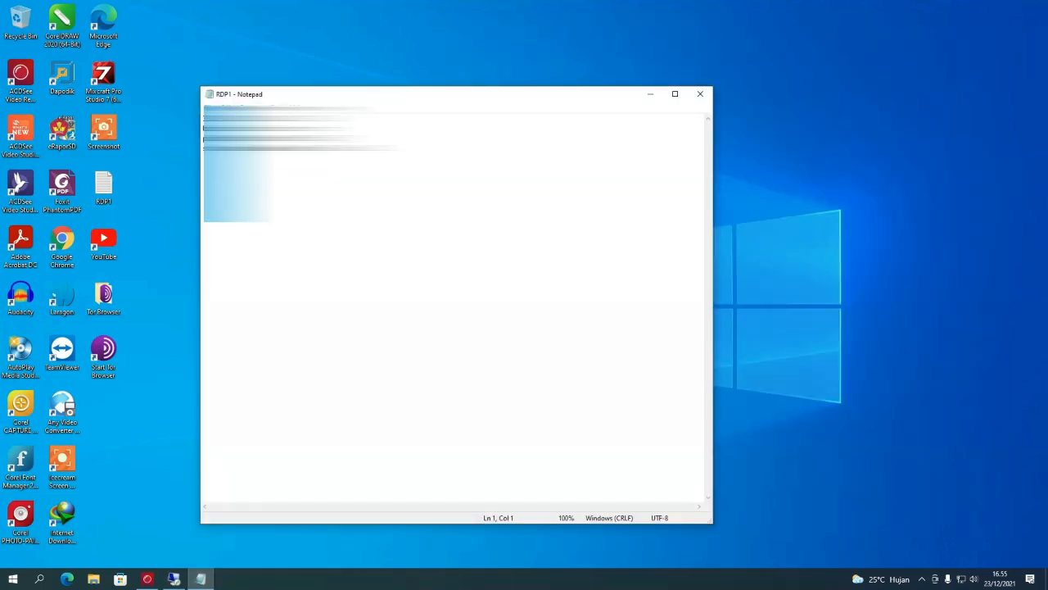
left_click_drag(267, 119, 225, 119)
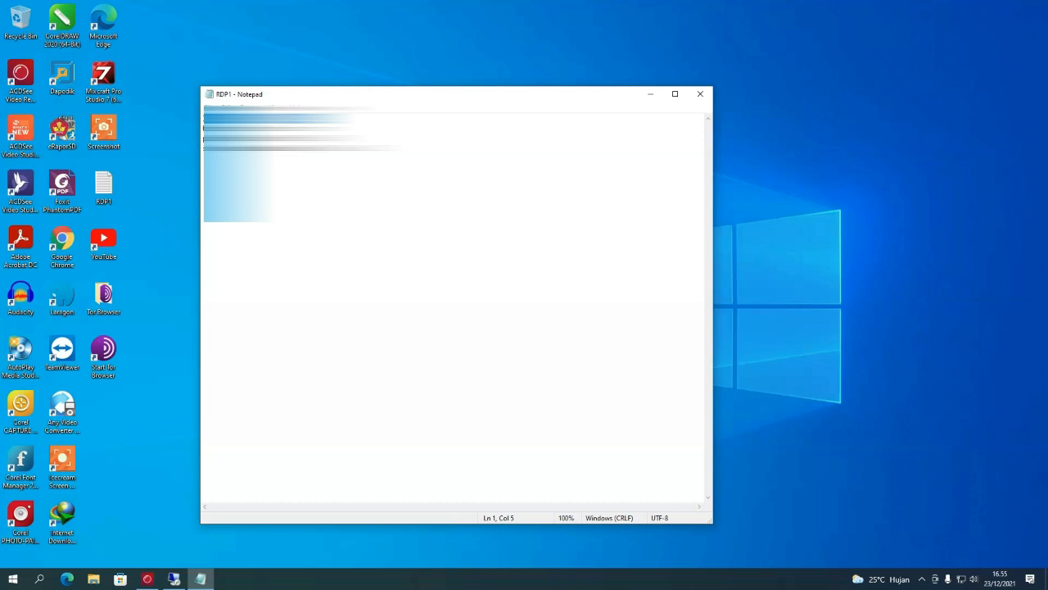
right_click(223, 119)
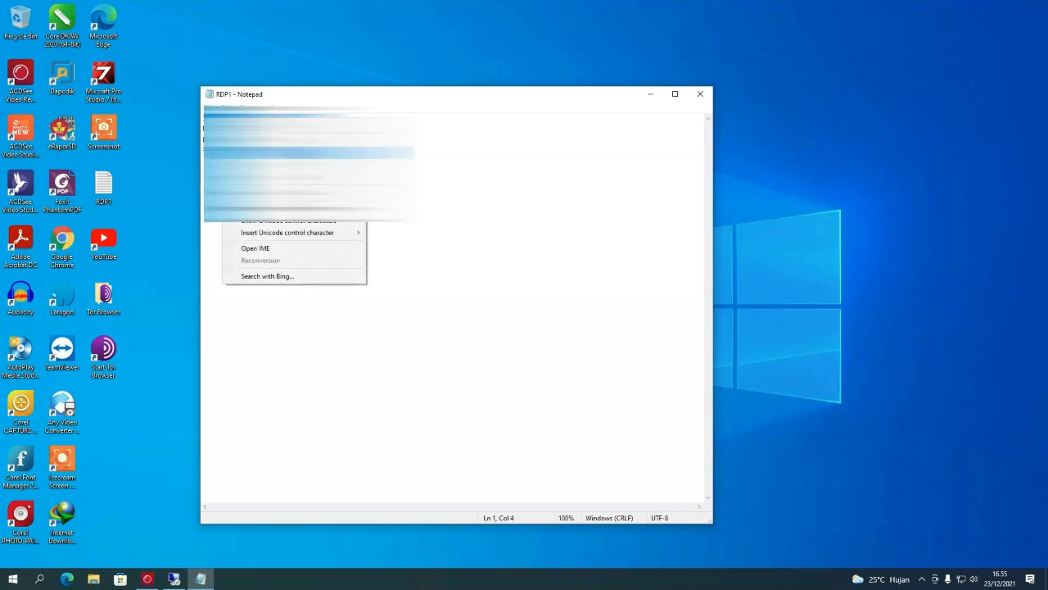
left_click(245, 152)
left_click(652, 98)
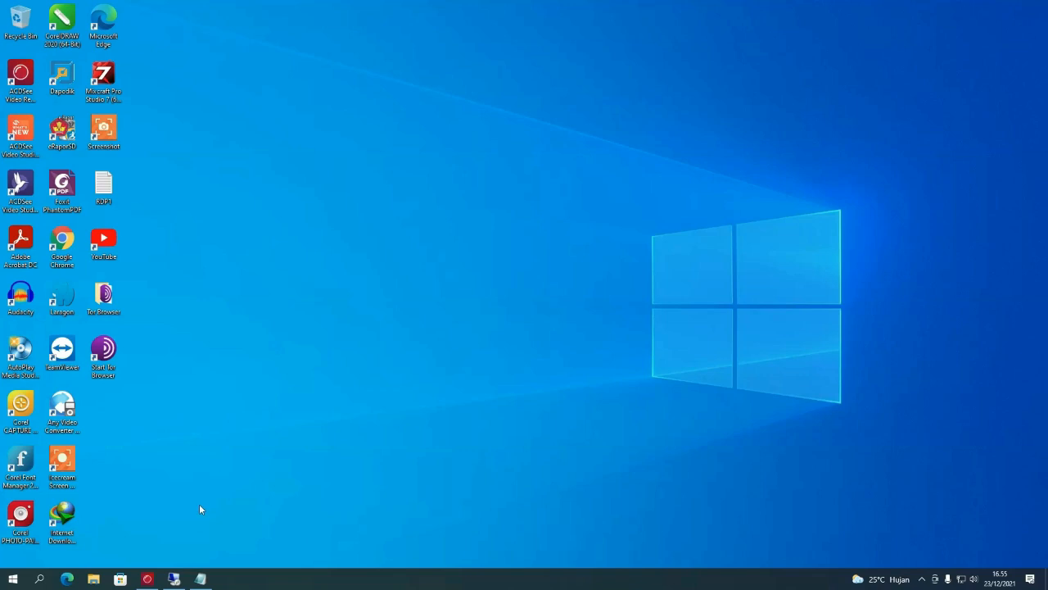
left_click(174, 579)
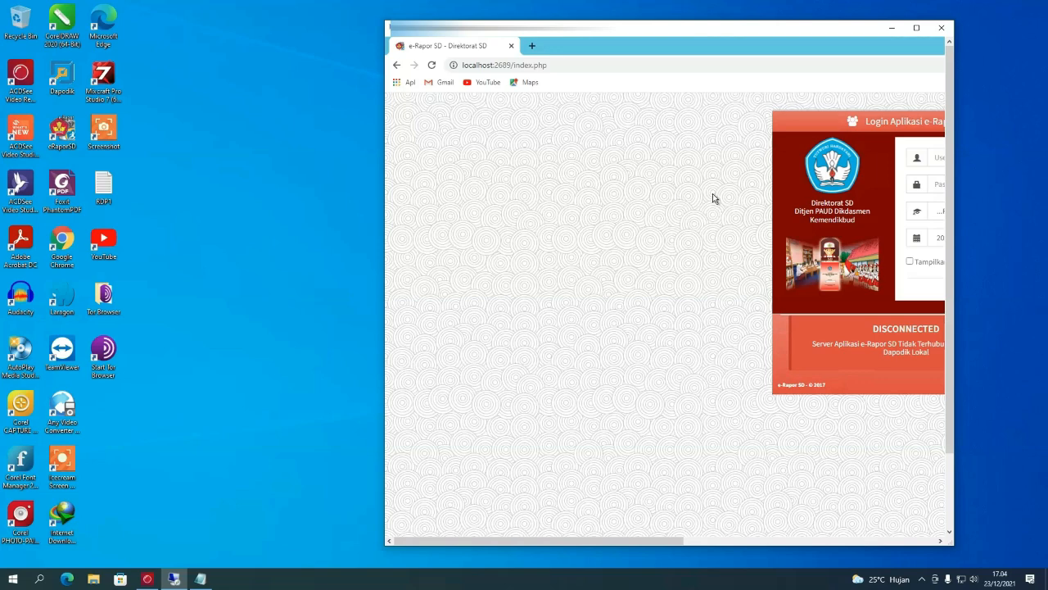
- Refresh the desktop, maximize the browser, then minimize the remote session and refresh the local desktop
right_click(167, 104)
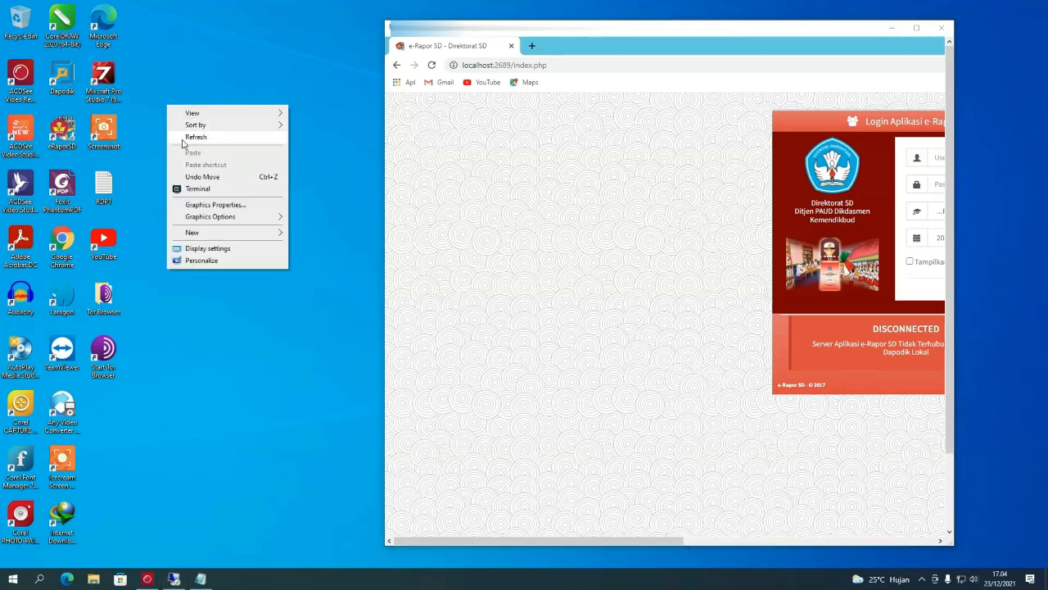
left_click(182, 137)
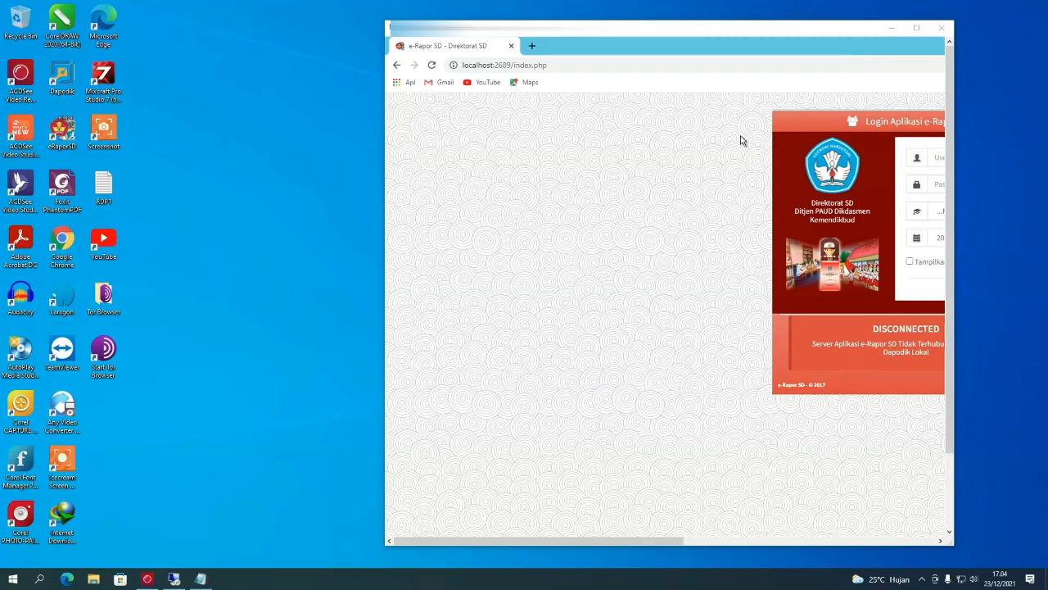
left_click(916, 29)
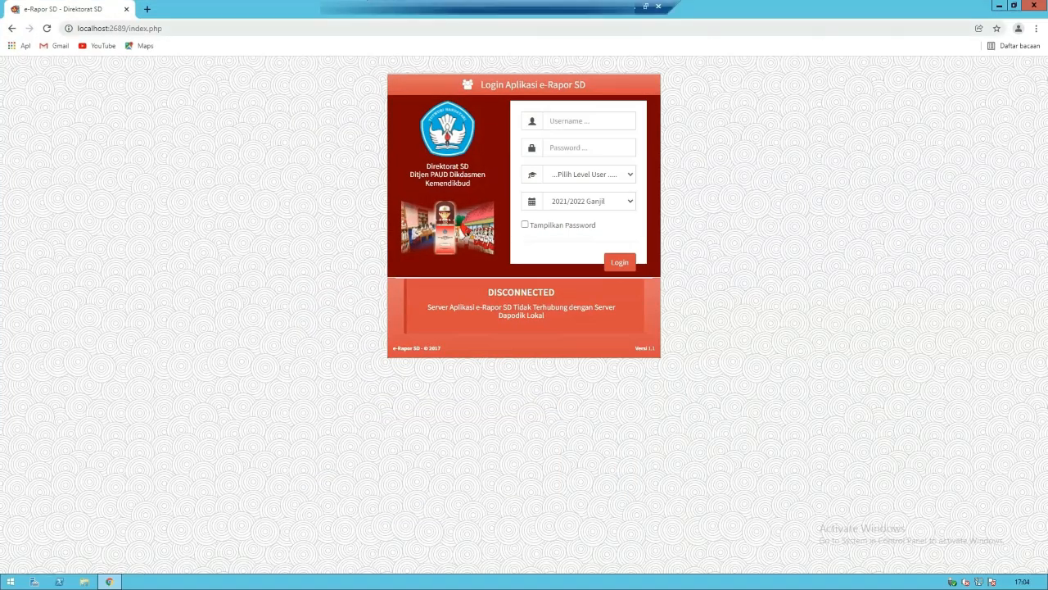
left_click(636, 8)
right_click(335, 85)
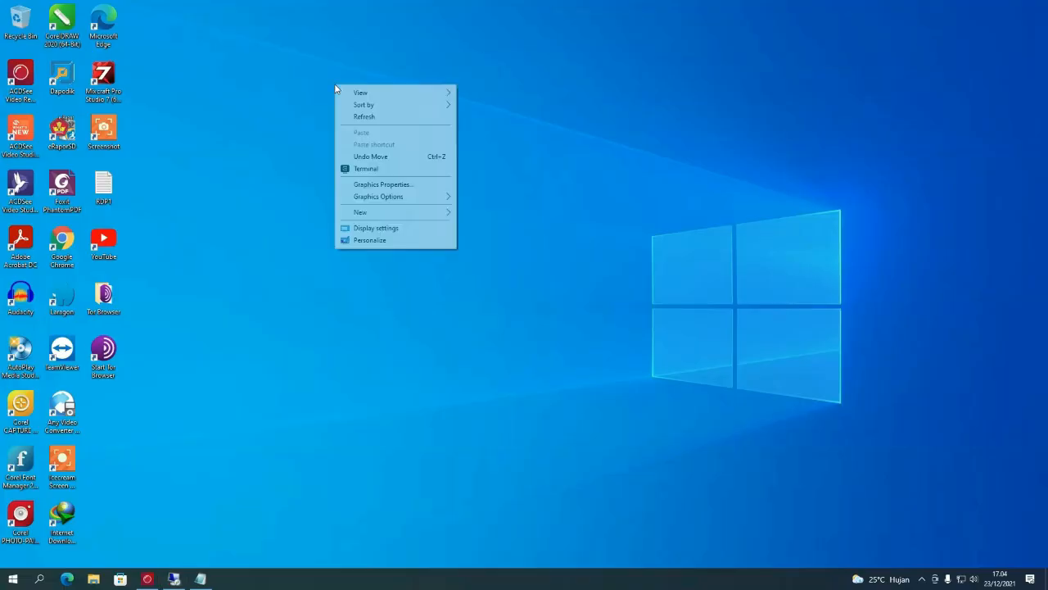
left_click(355, 116)
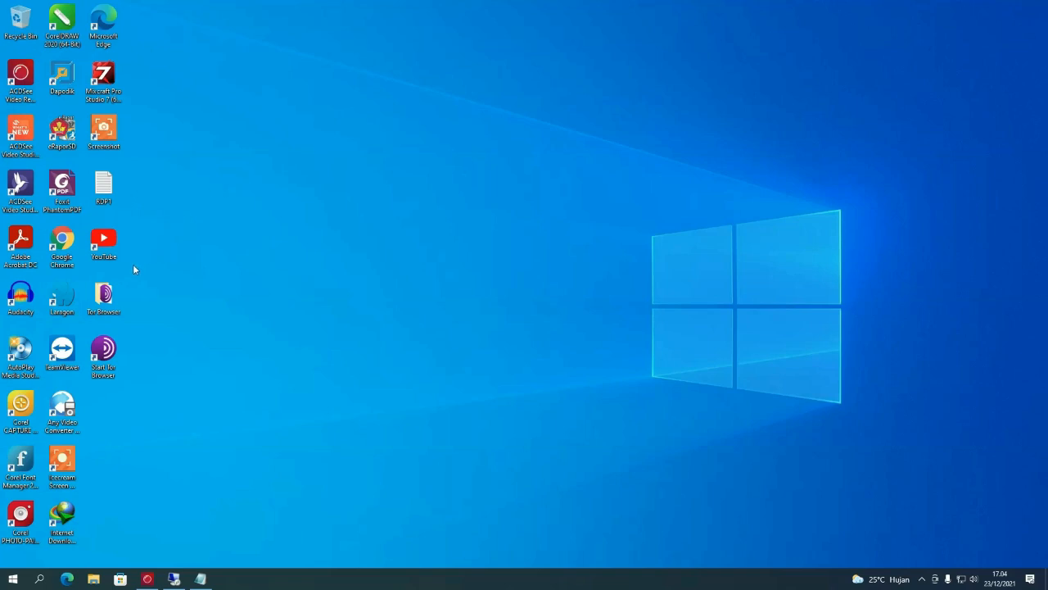
- Launch Google Chrome and select the server address in the RDP1 notes
double_click(67, 254)
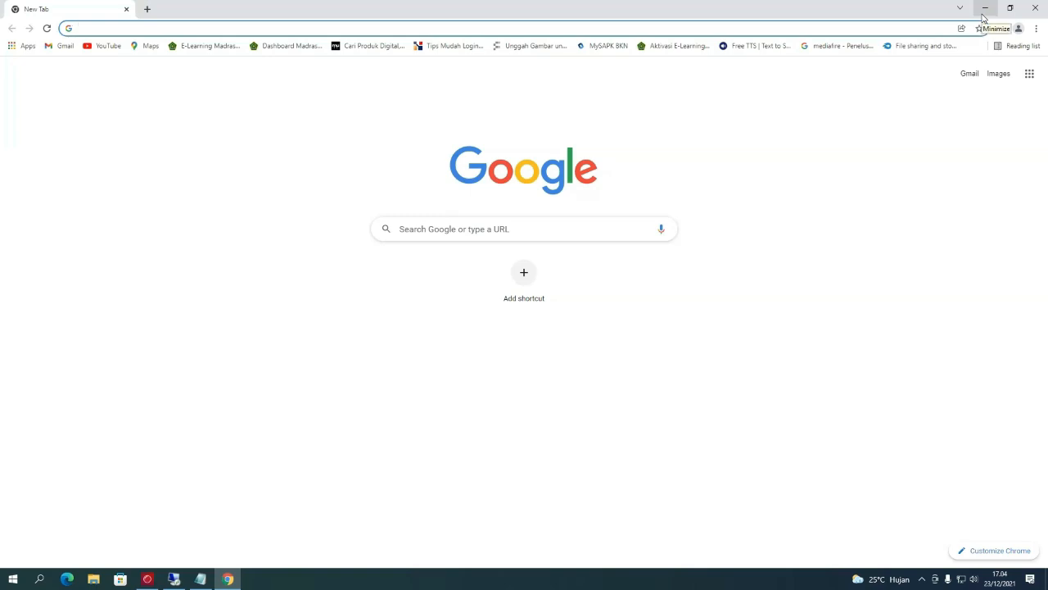
left_click(983, 12)
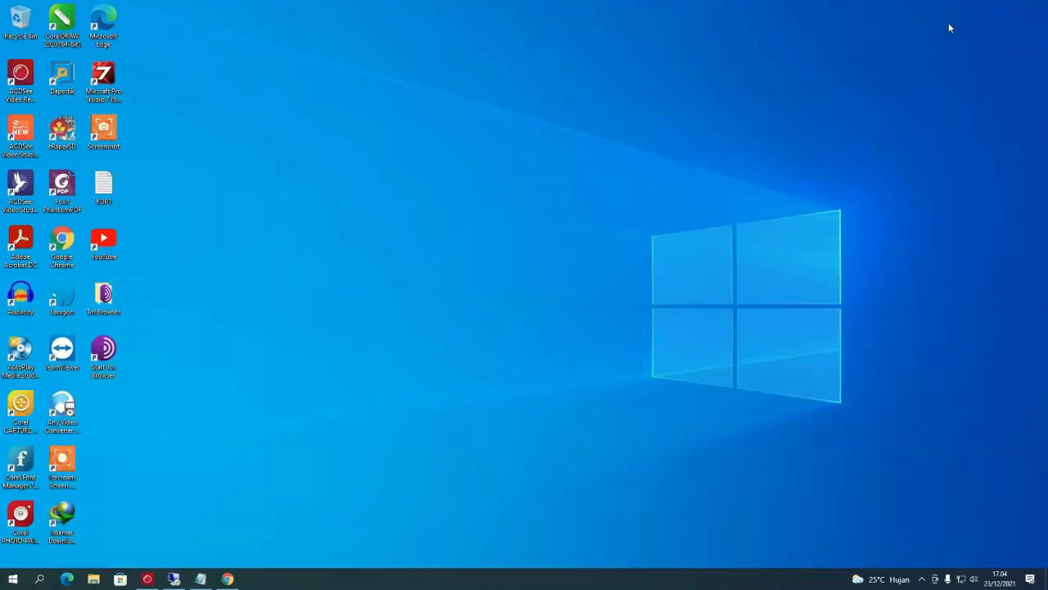
double_click(109, 186)
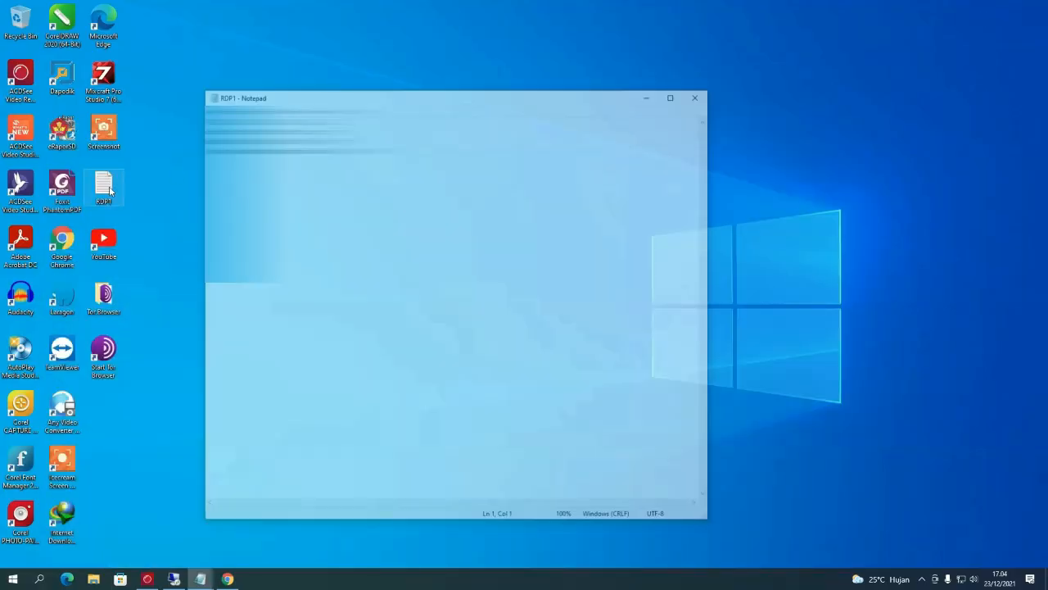
left_click_drag(277, 119, 229, 119)
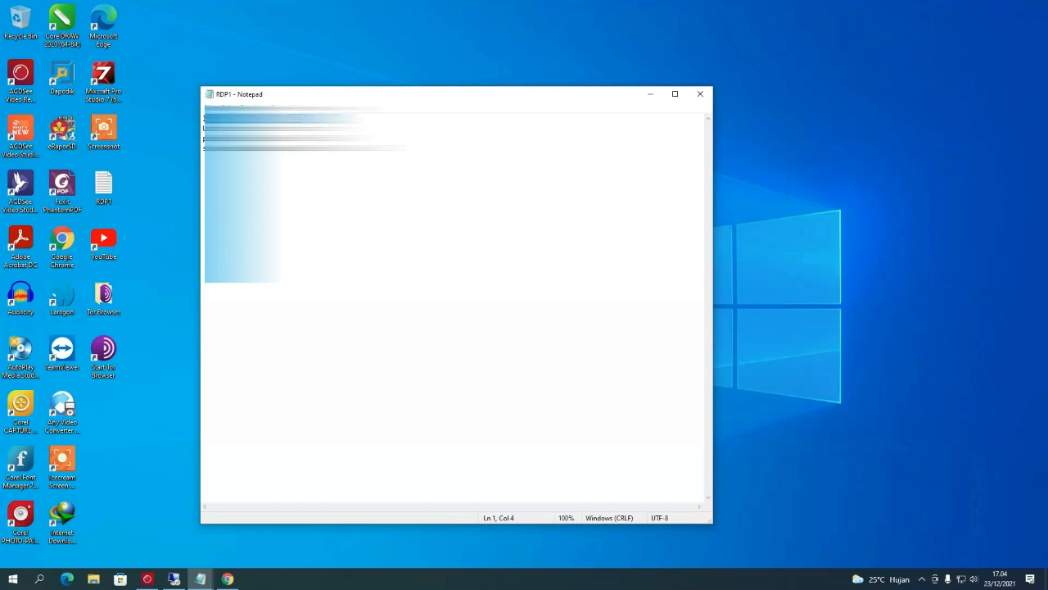
- Paste the server address into Chrome's address bar
left_click(650, 94)
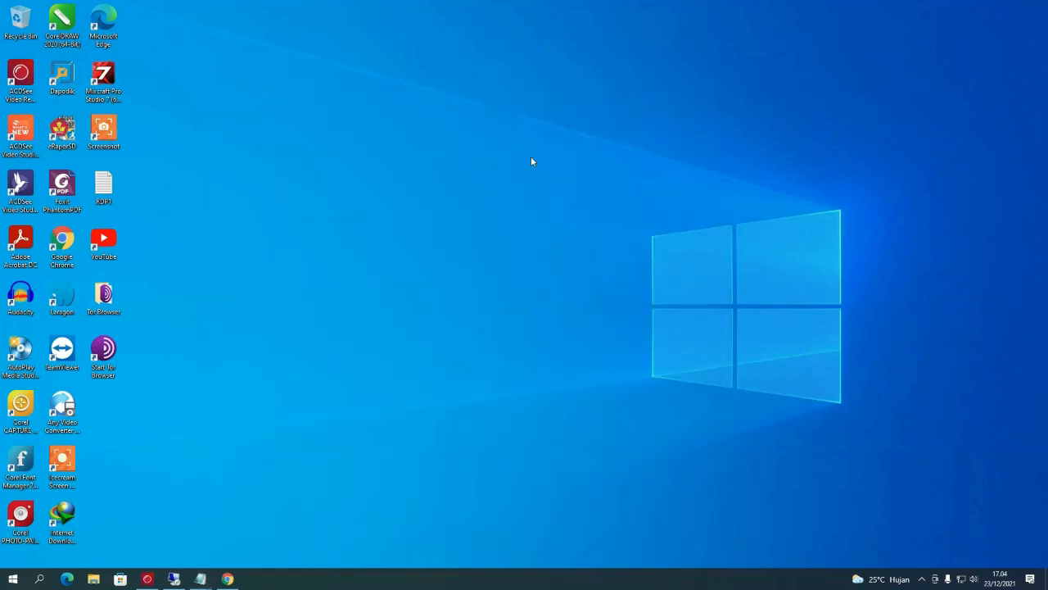
left_click(228, 579)
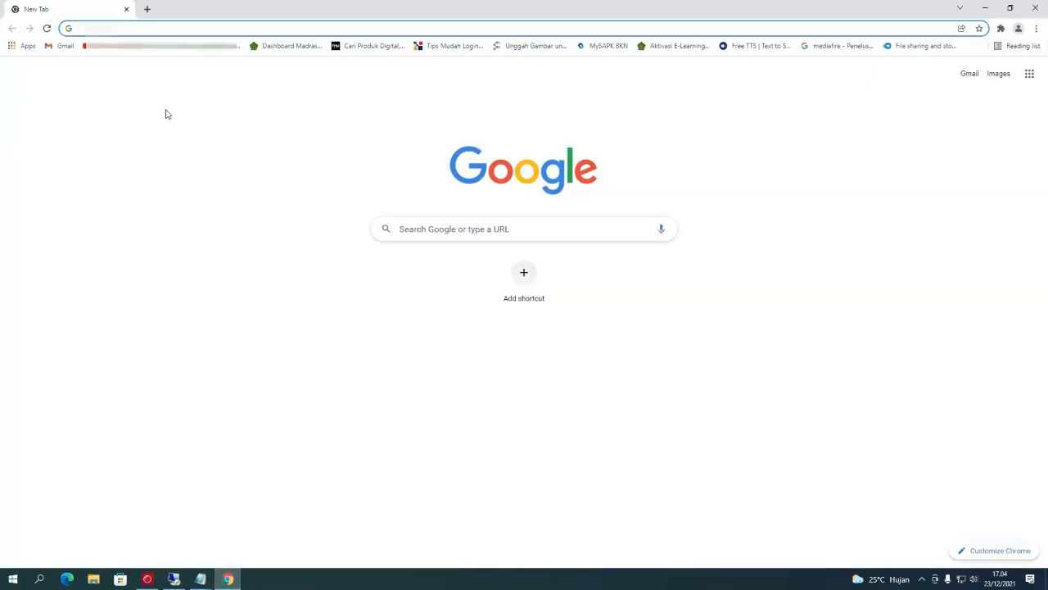
key("ctrl+v")
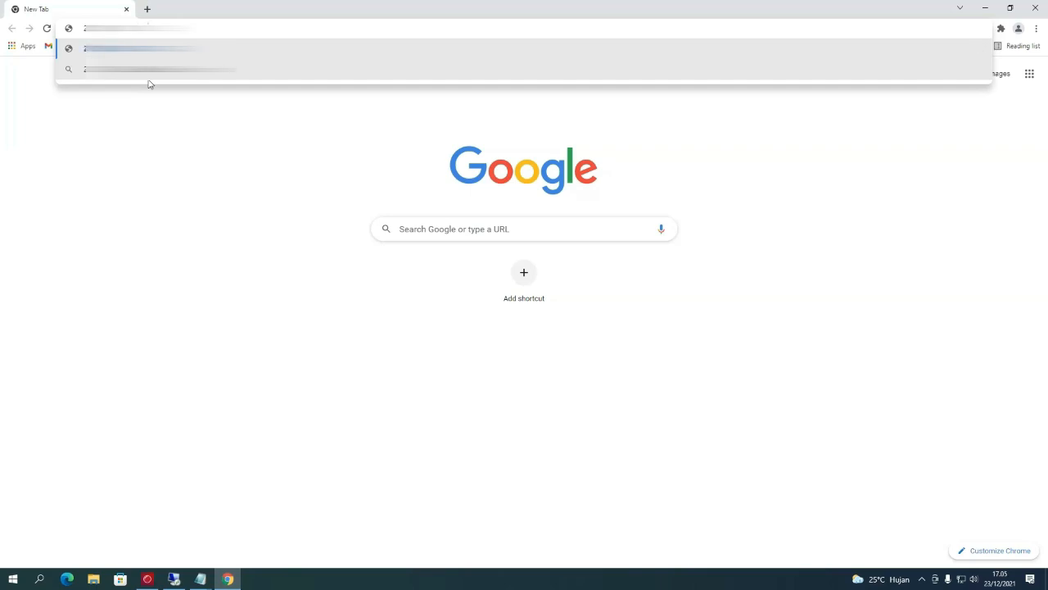
- Load the server address, then log in with the saved admin username and password at Admin level
key("Return")
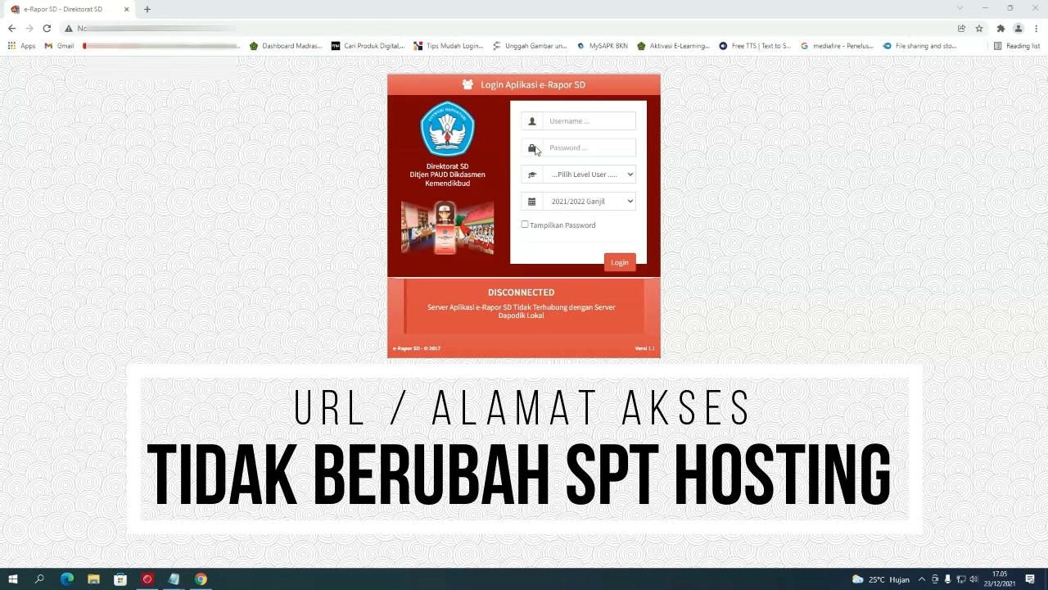
left_click(553, 124)
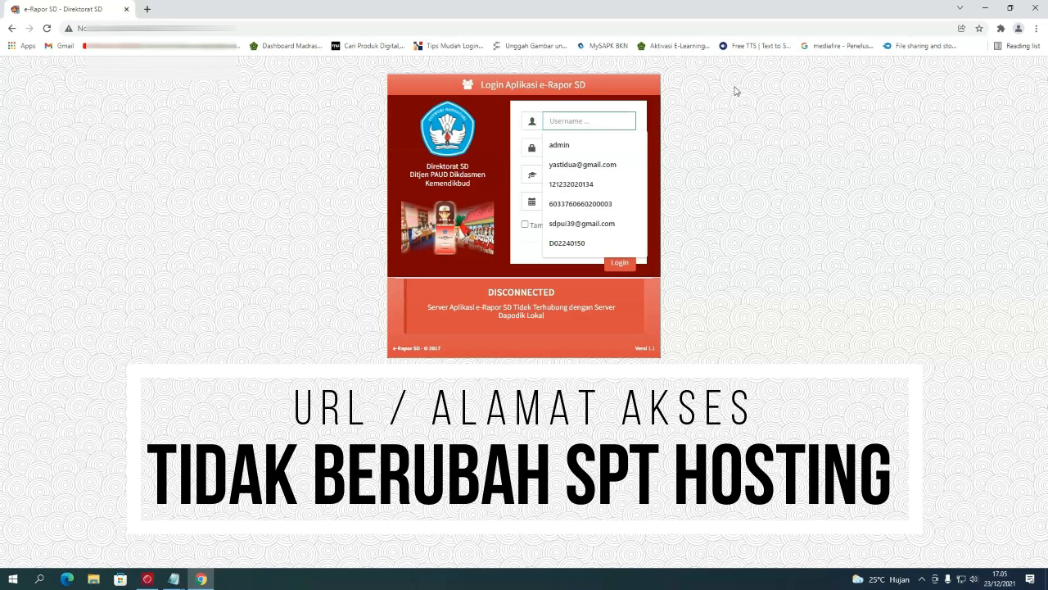
left_click(596, 145)
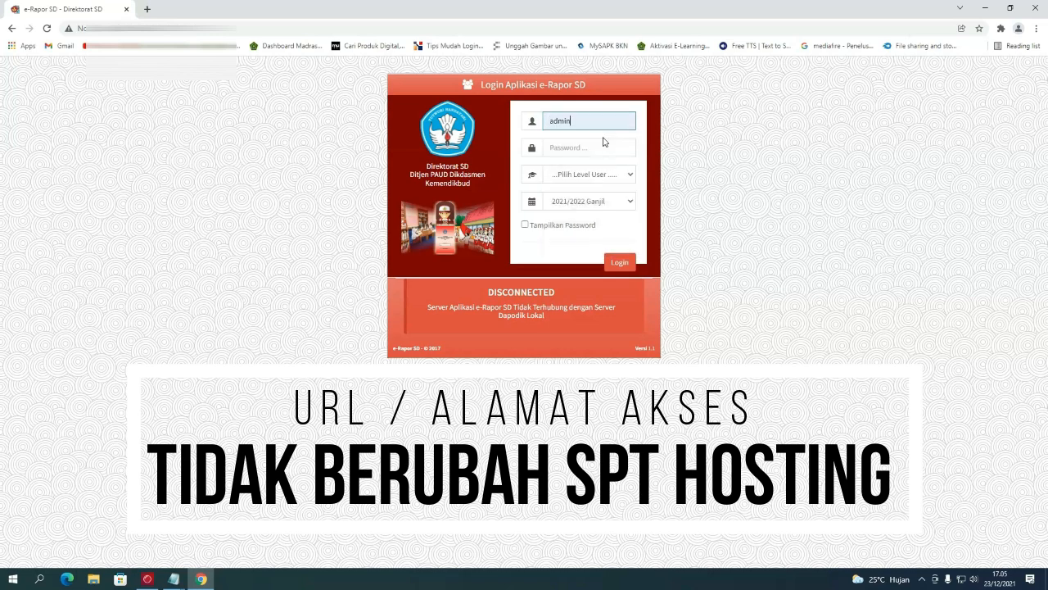
left_click(604, 147)
type("•••••••")
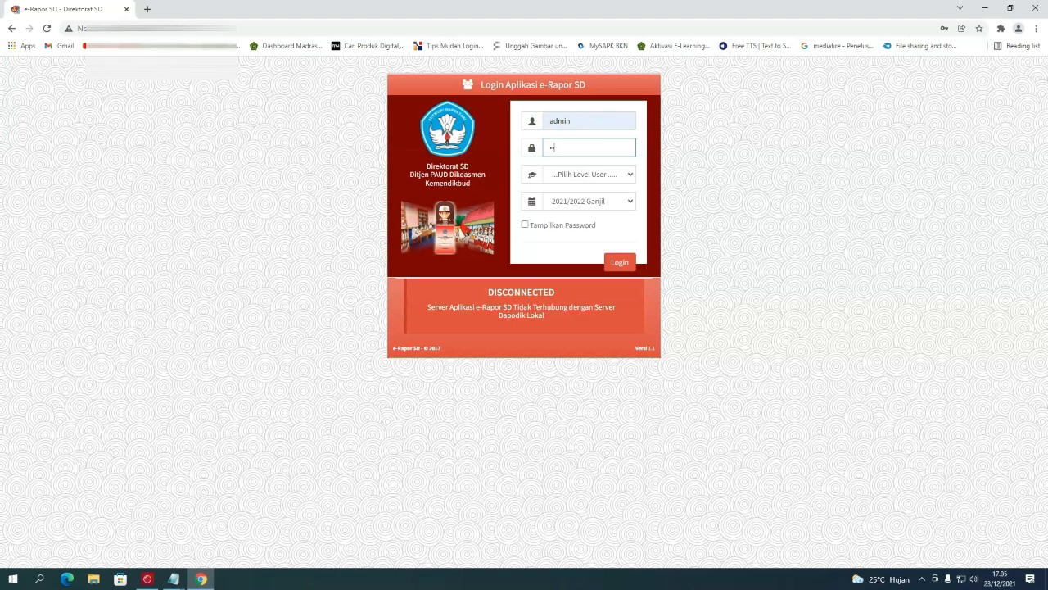
type("•••••••••")
left_click(597, 173)
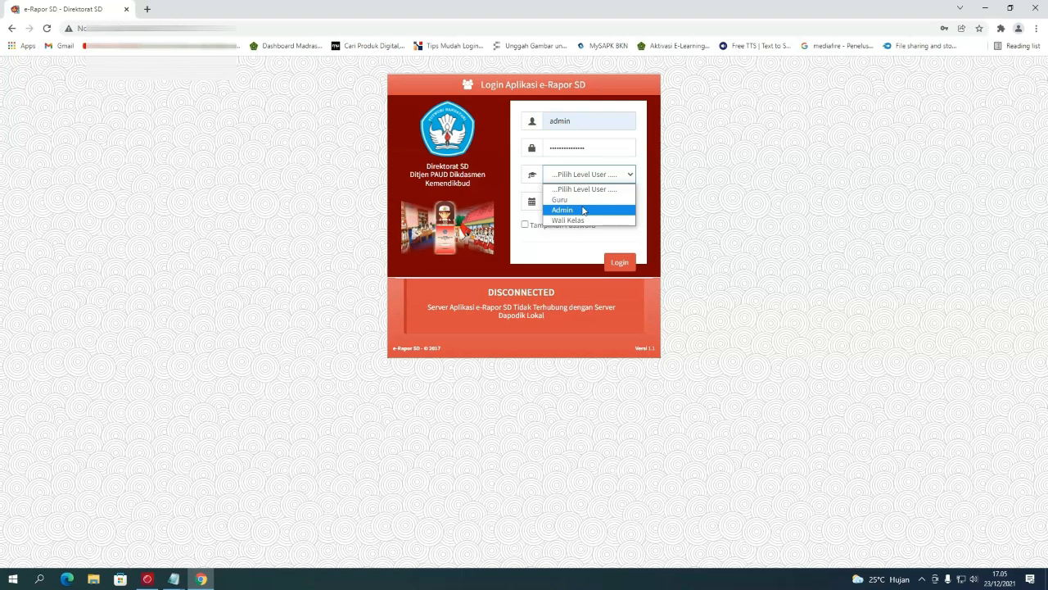
left_click(582, 211)
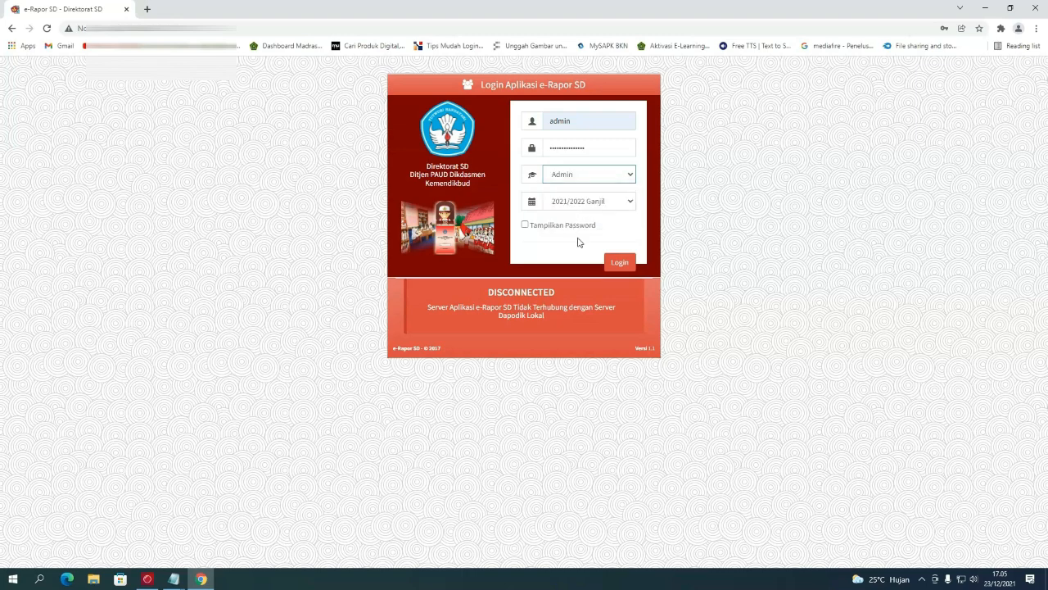
left_click(622, 264)
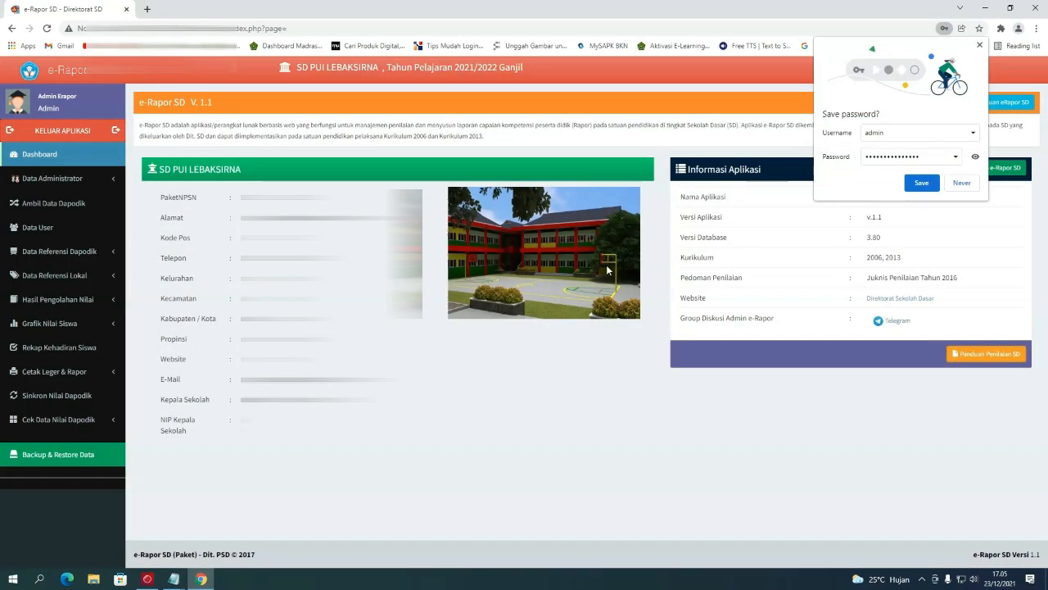
- Decline Chrome's password save, then log out via KELUAR APLIKASI after reviewing the dashboard
left_click(963, 182)
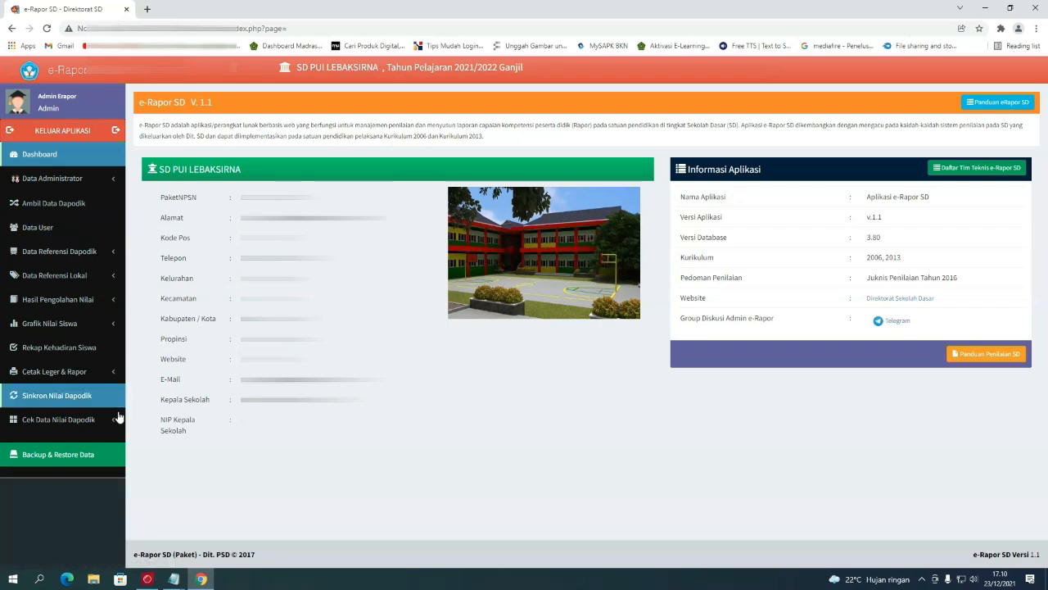
left_click(68, 136)
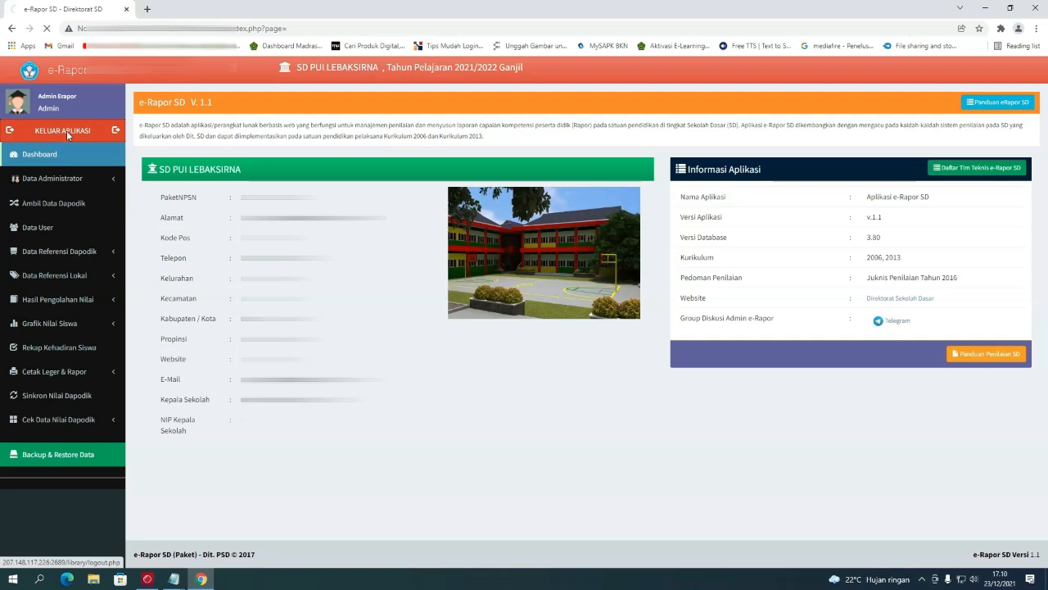